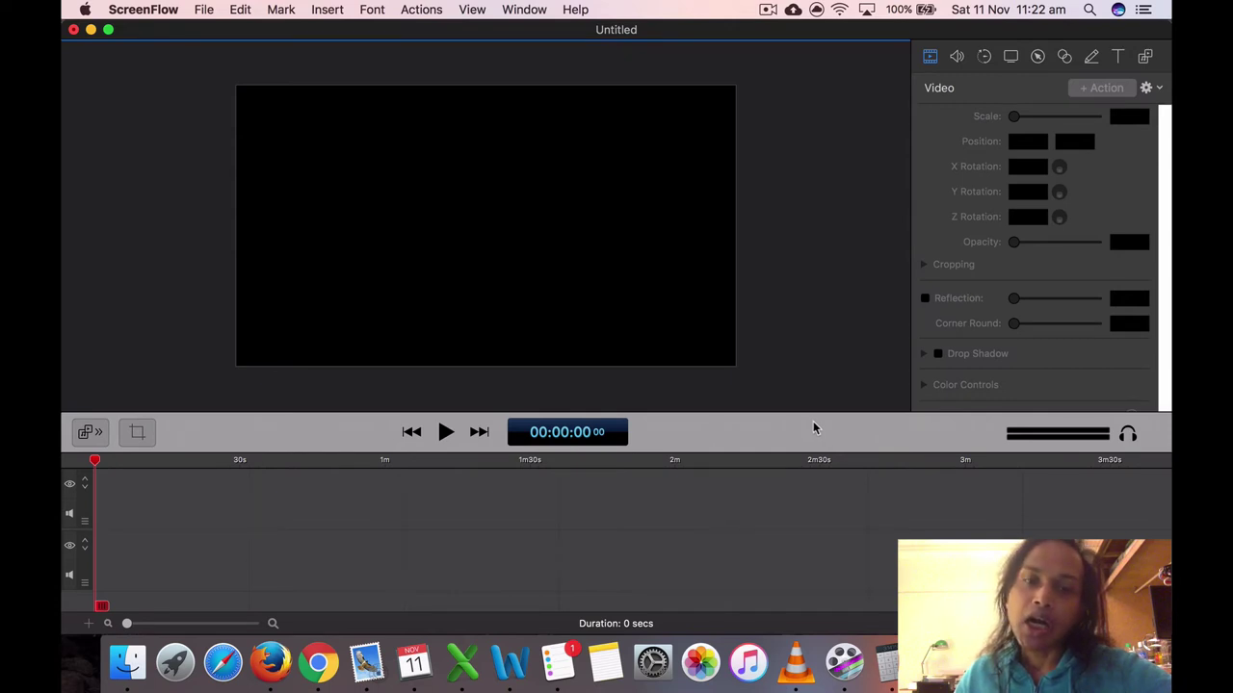
Step: Open the ScreenFlow recording menu from its menu bar icon
click(768, 10)
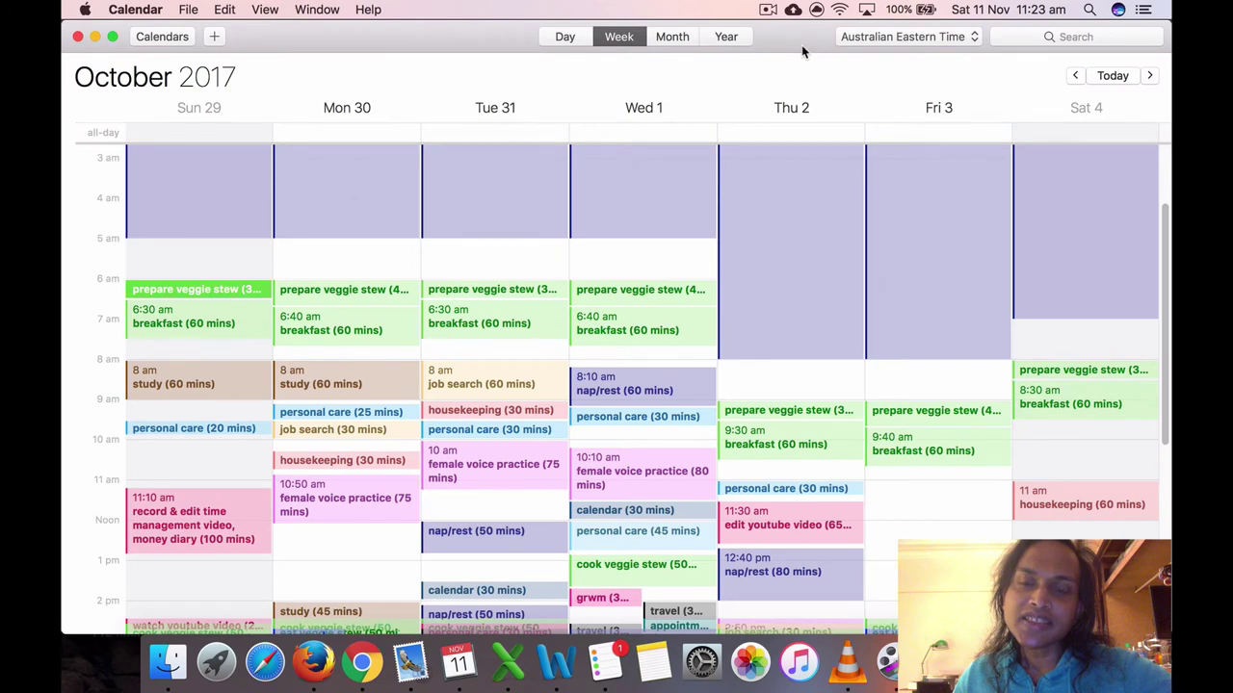
click(770, 10)
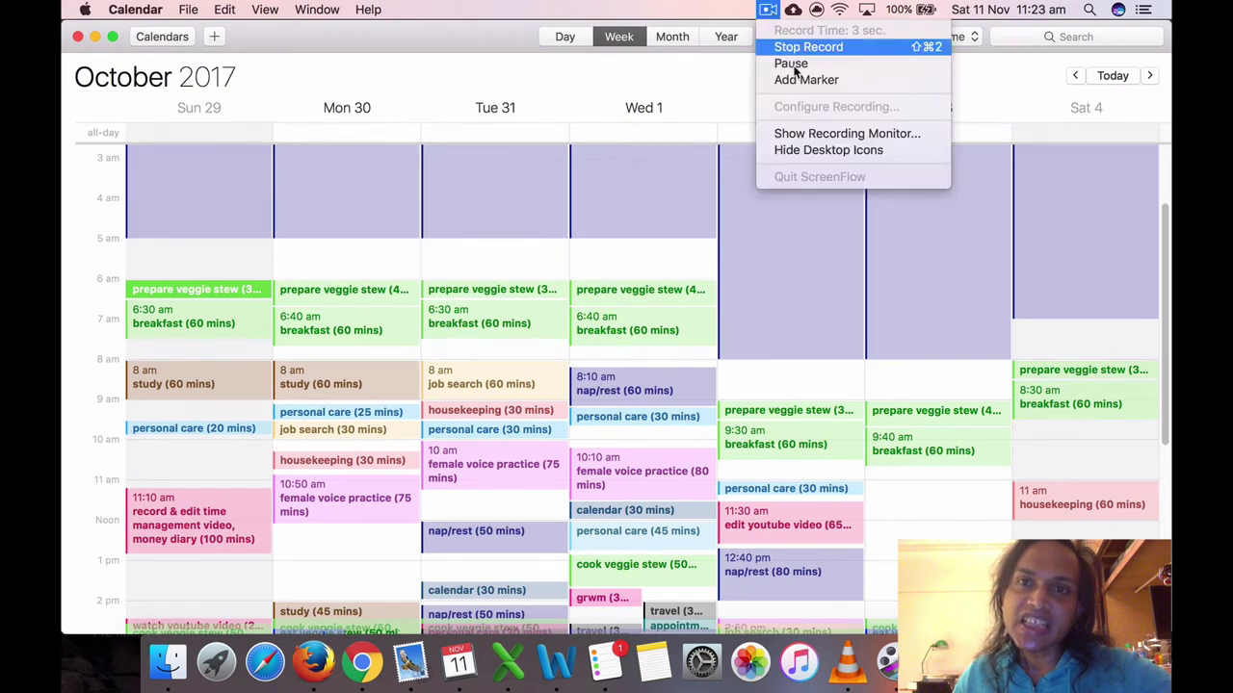
click(810, 135)
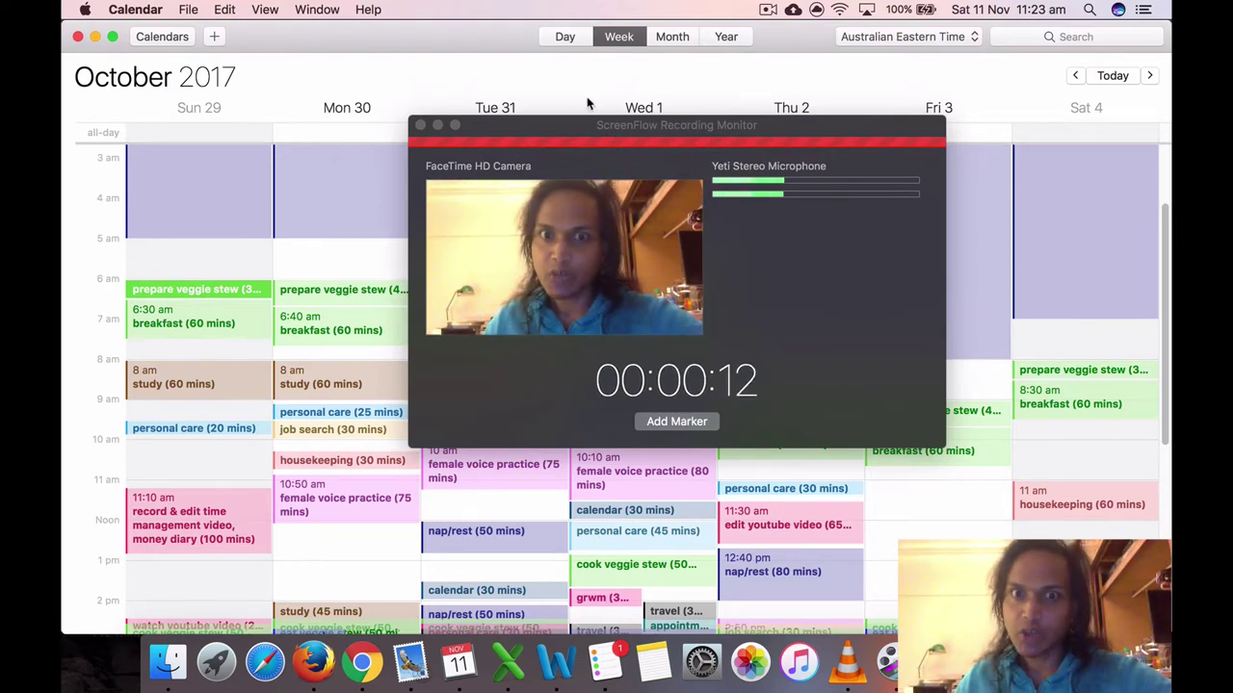
click(438, 126)
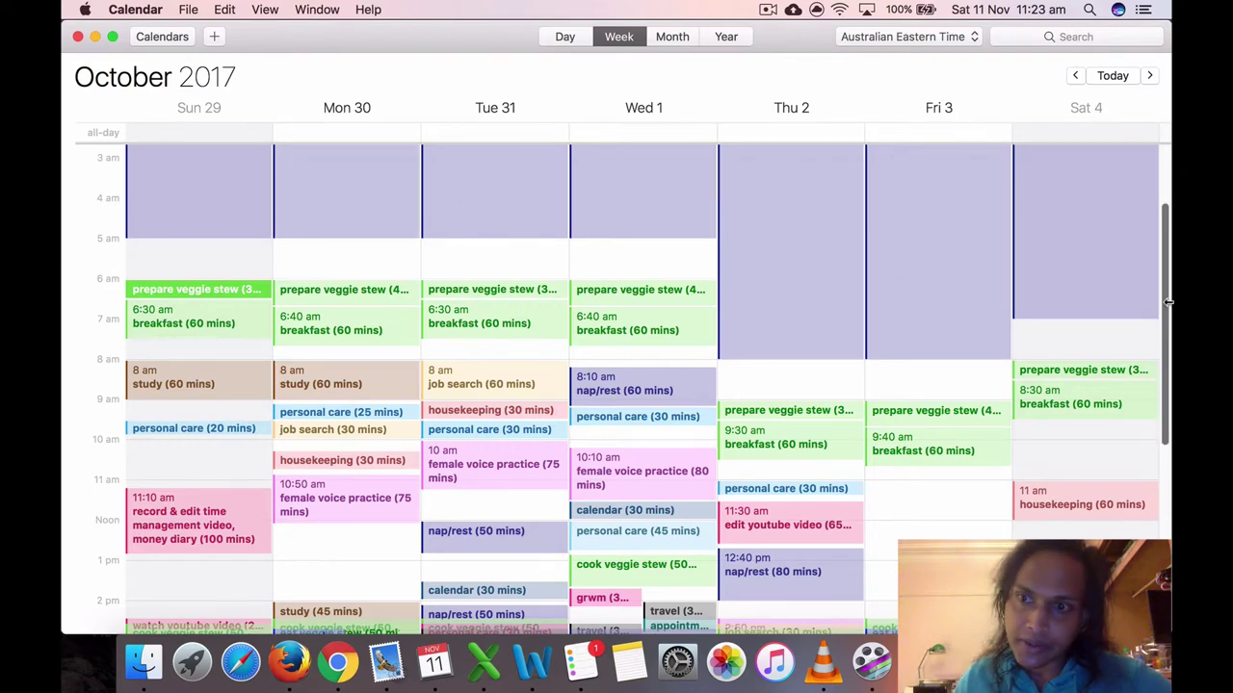
Step: Deselect the Sunday veggie stew event and switch Calendar to Day view on Friday 3 November
mouse_move(1168, 311)
mouse_down()
mouse_move(1163, 510)
mouse_move(1169, 266)
mouse_up()
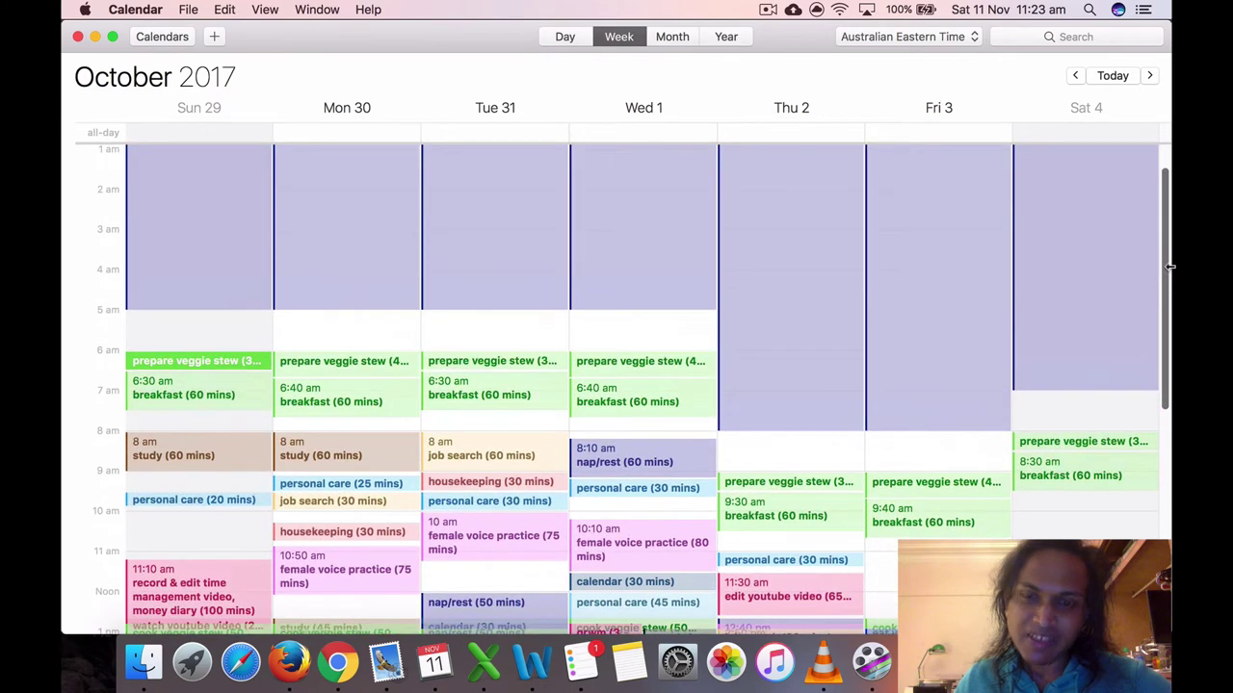
click(174, 333)
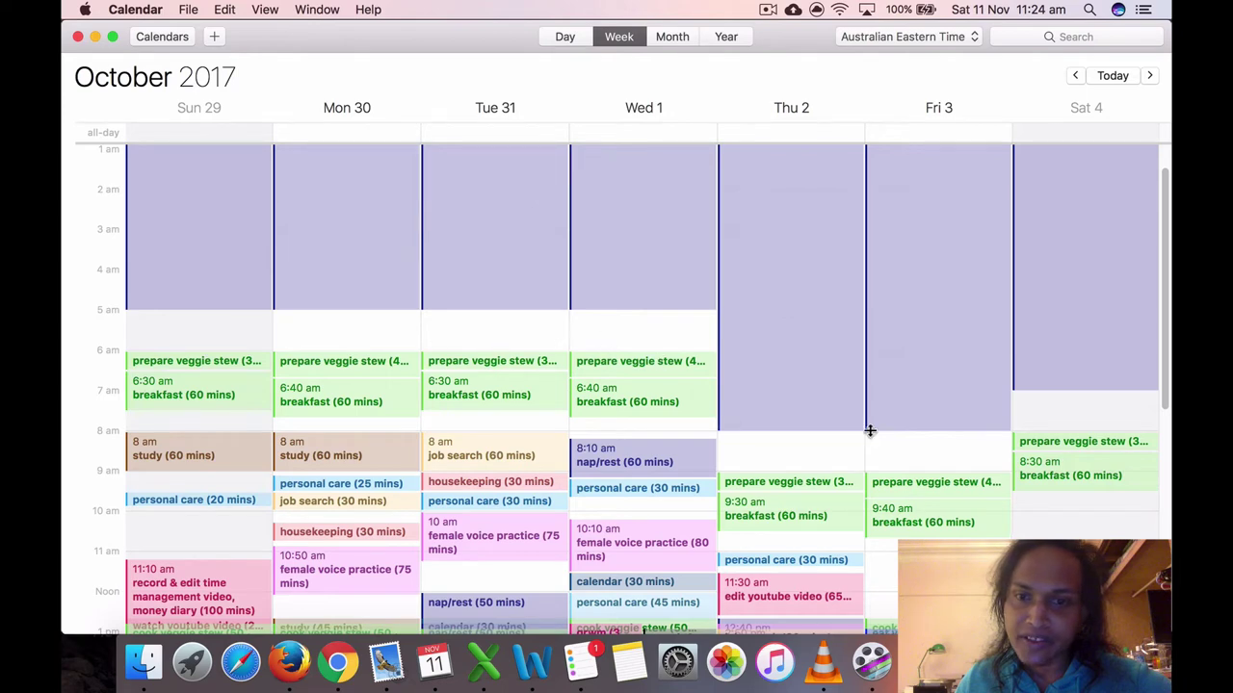
mouse_move(1168, 311)
mouse_down()
mouse_move(1169, 426)
mouse_move(709, 143)
mouse_up()
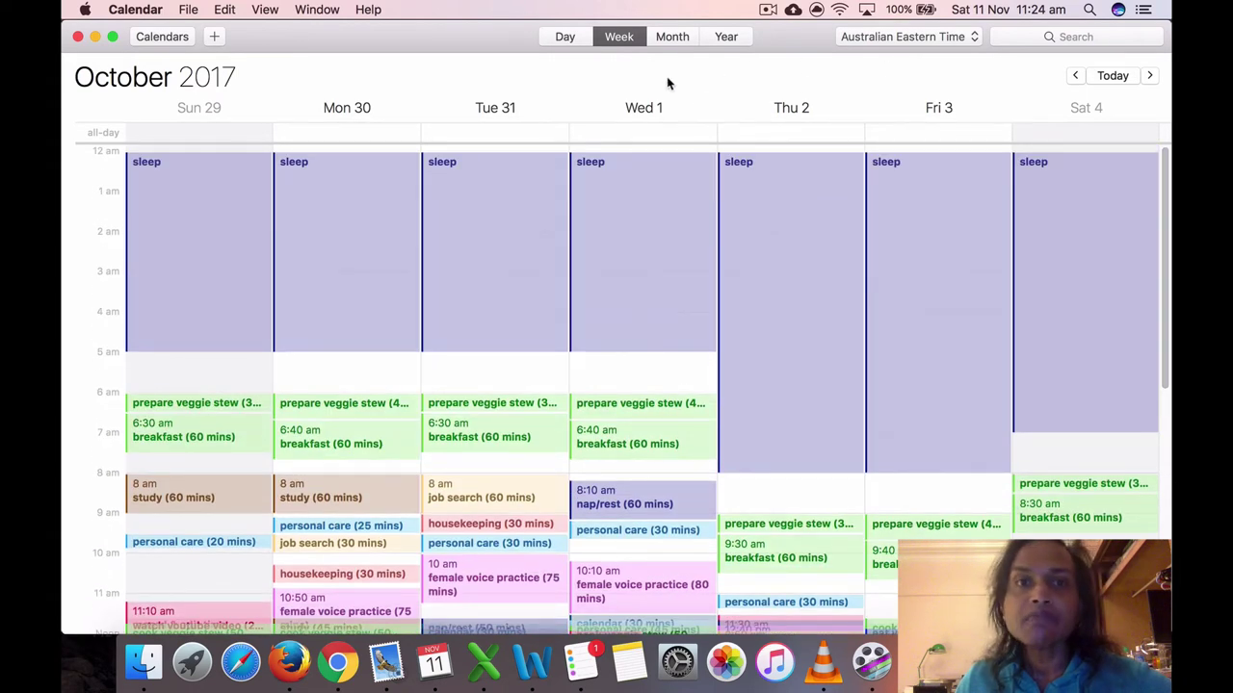
click(567, 37)
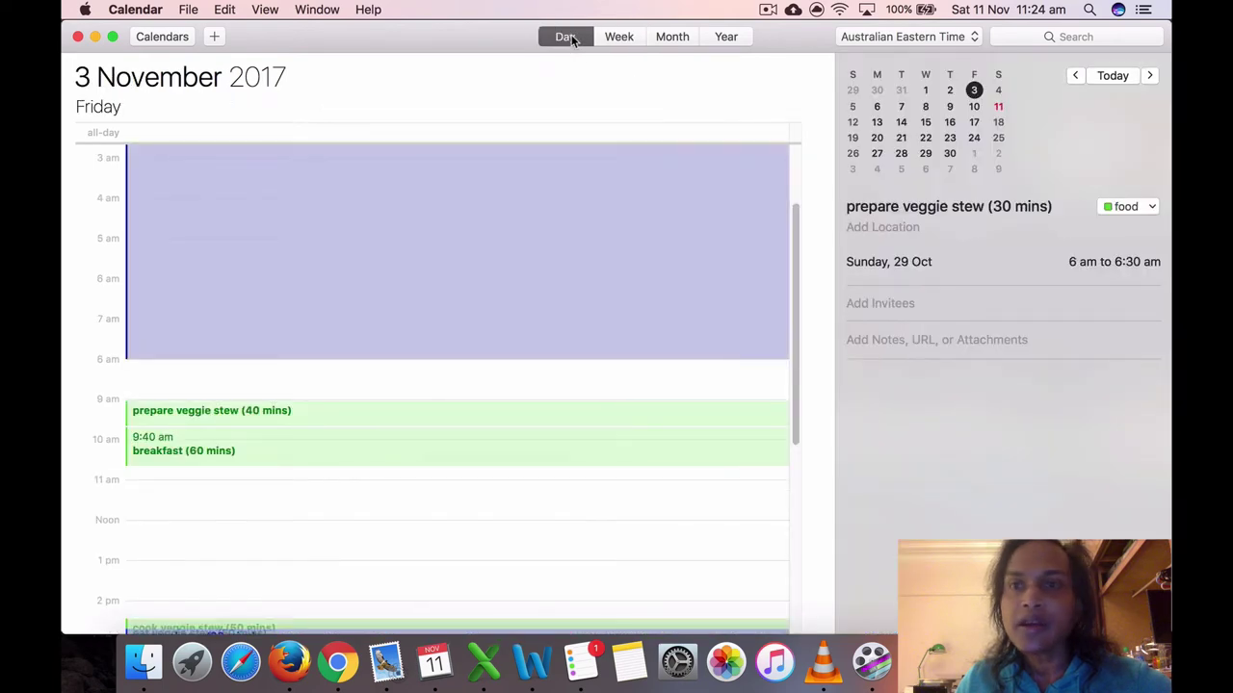
Step: Jump to Sunday 29 October and inspect its morning events through the YouTube video
click(853, 92)
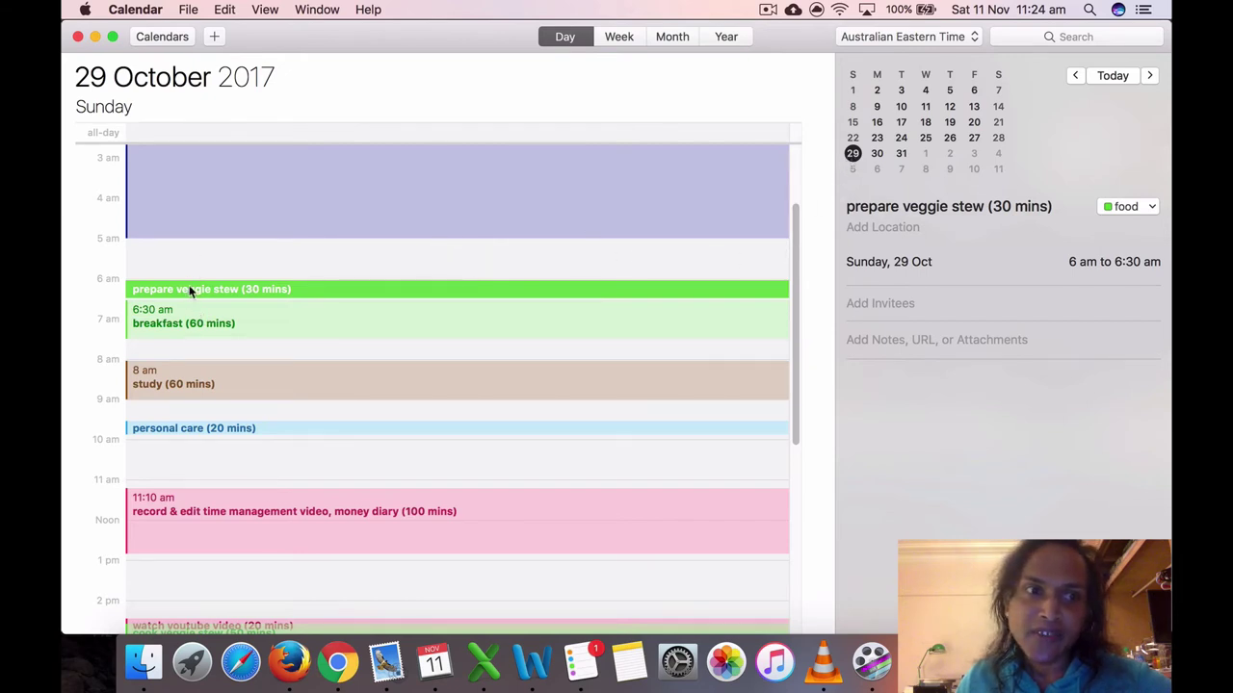
click(205, 318)
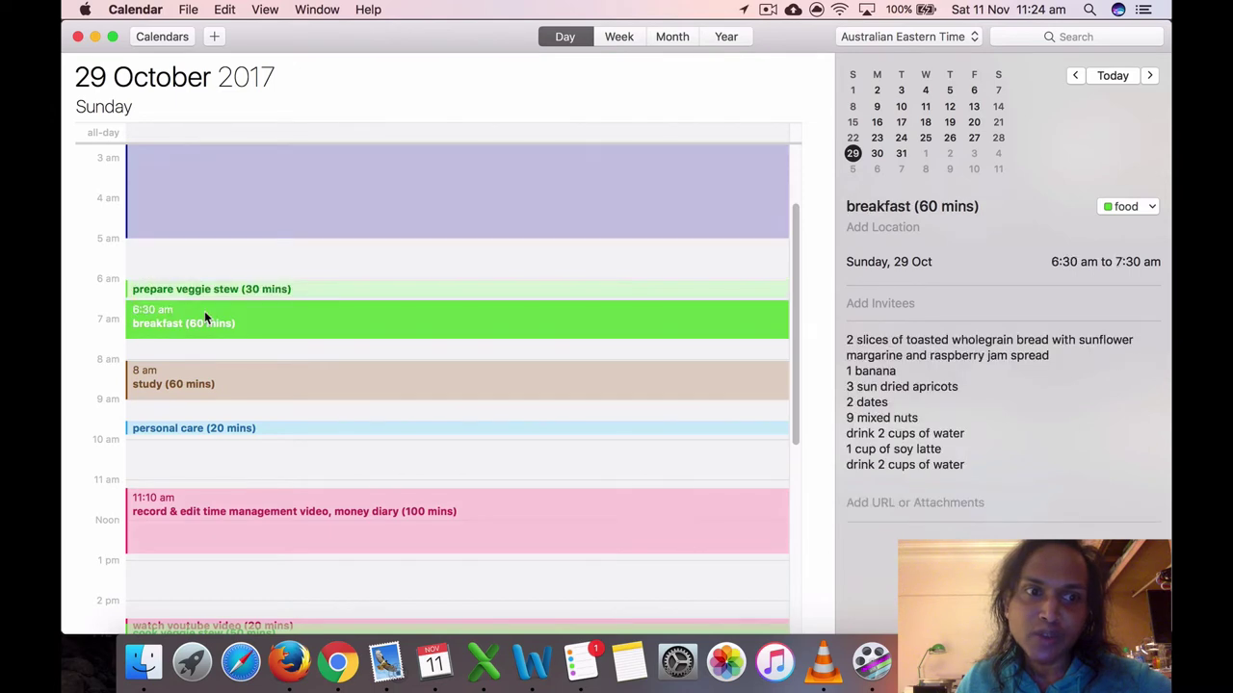
click(218, 377)
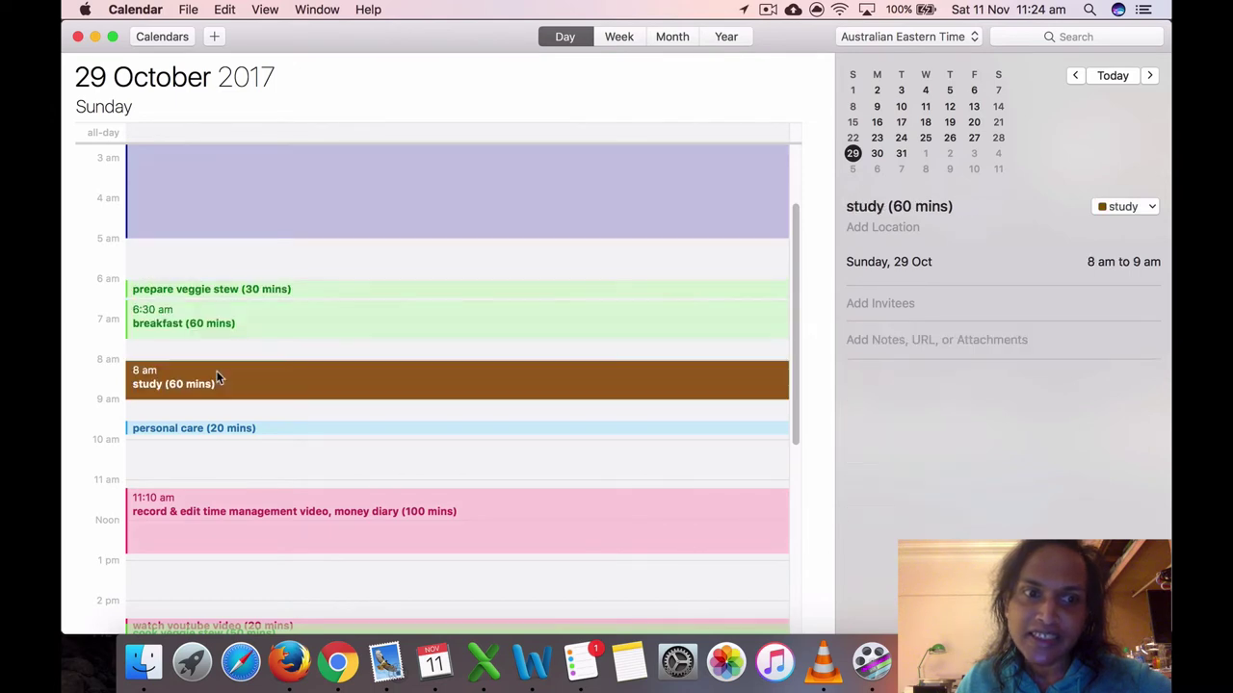
click(229, 430)
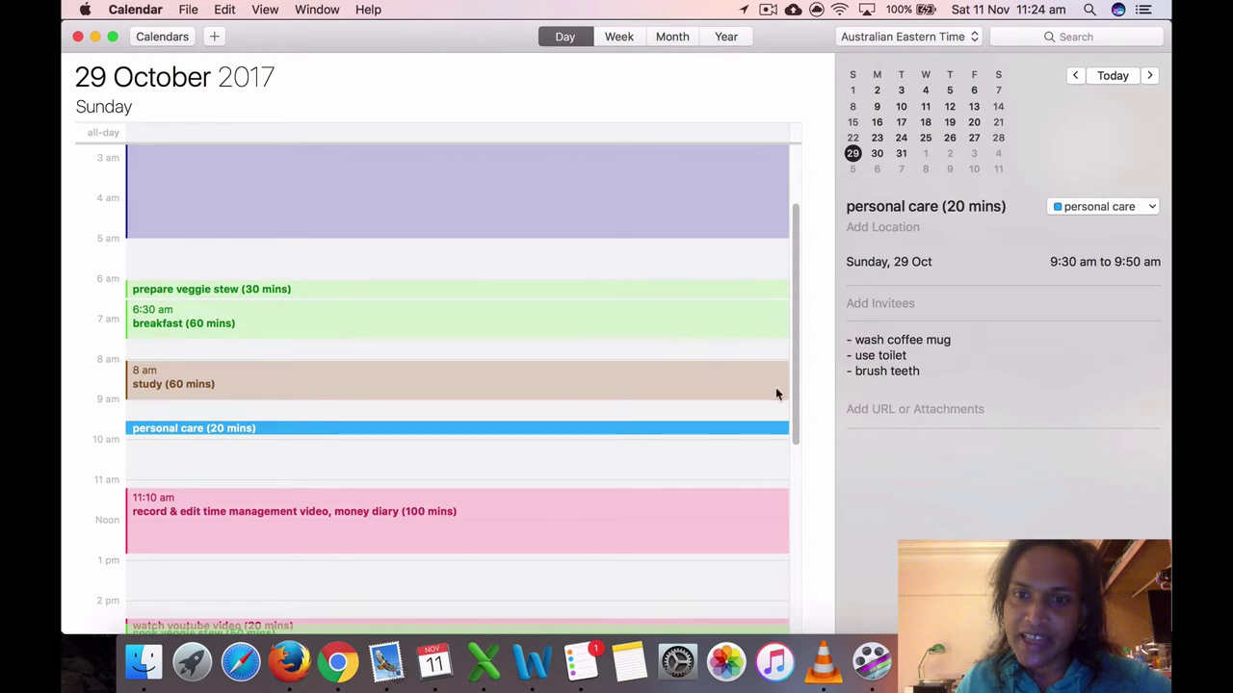
scroll(795, 389, down, 5)
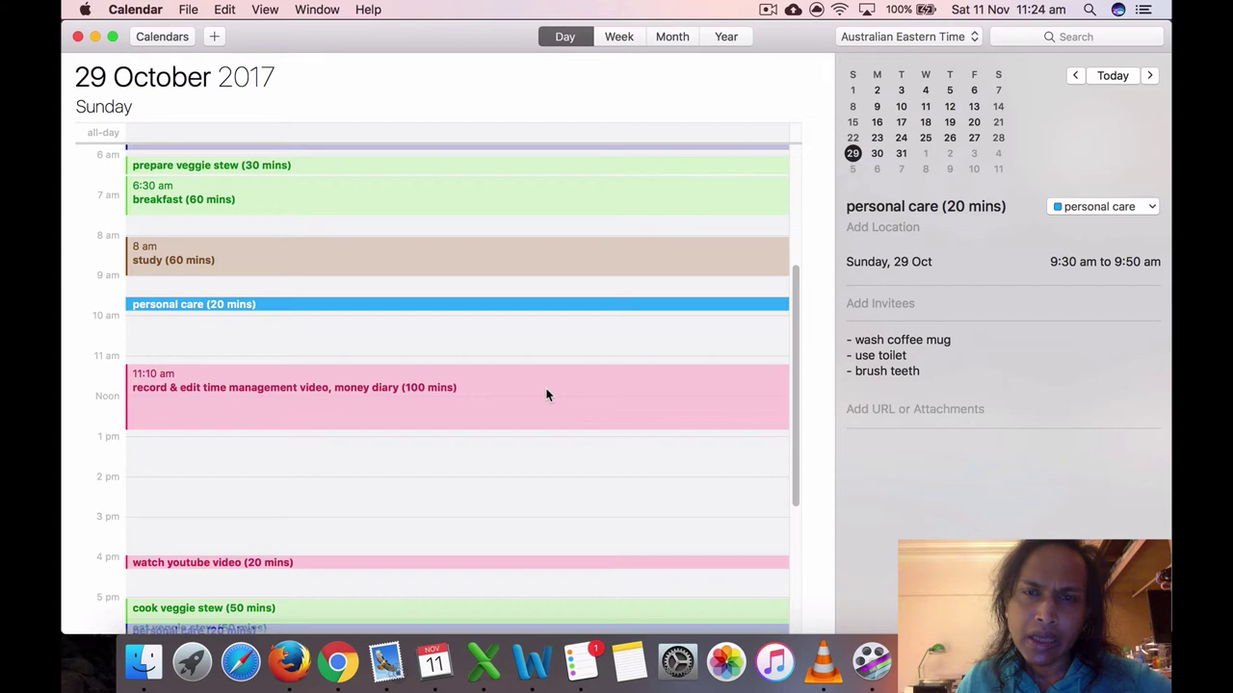
click(546, 395)
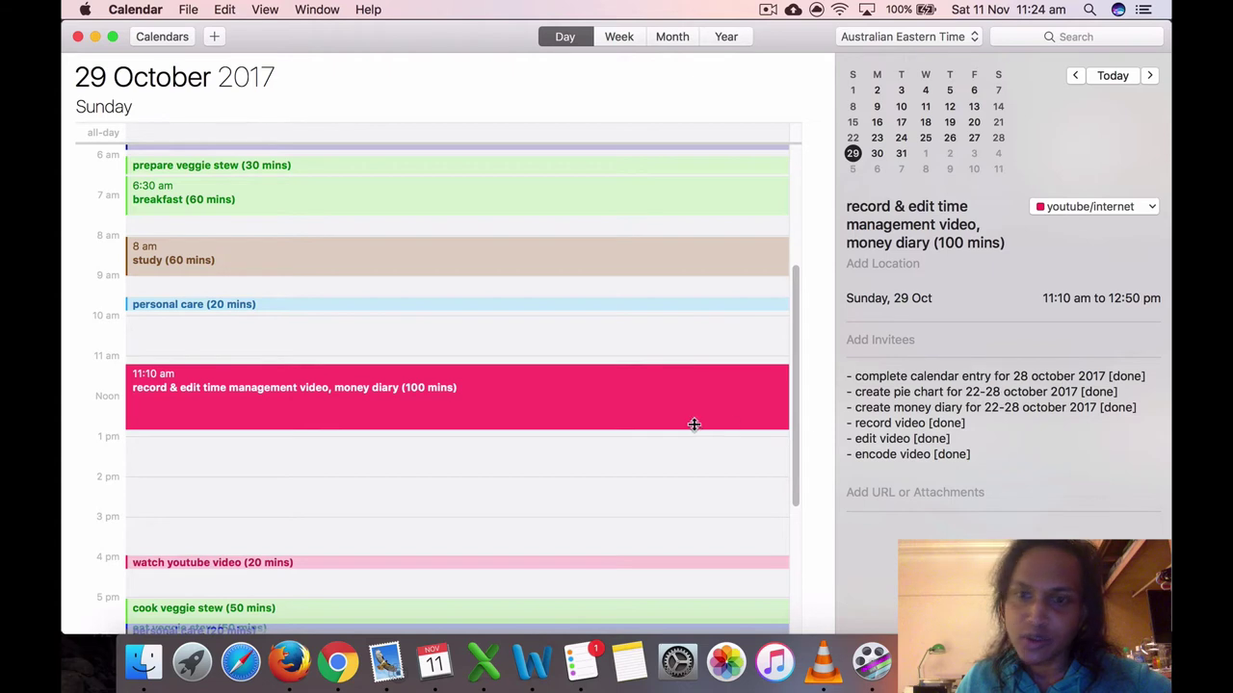
click(227, 565)
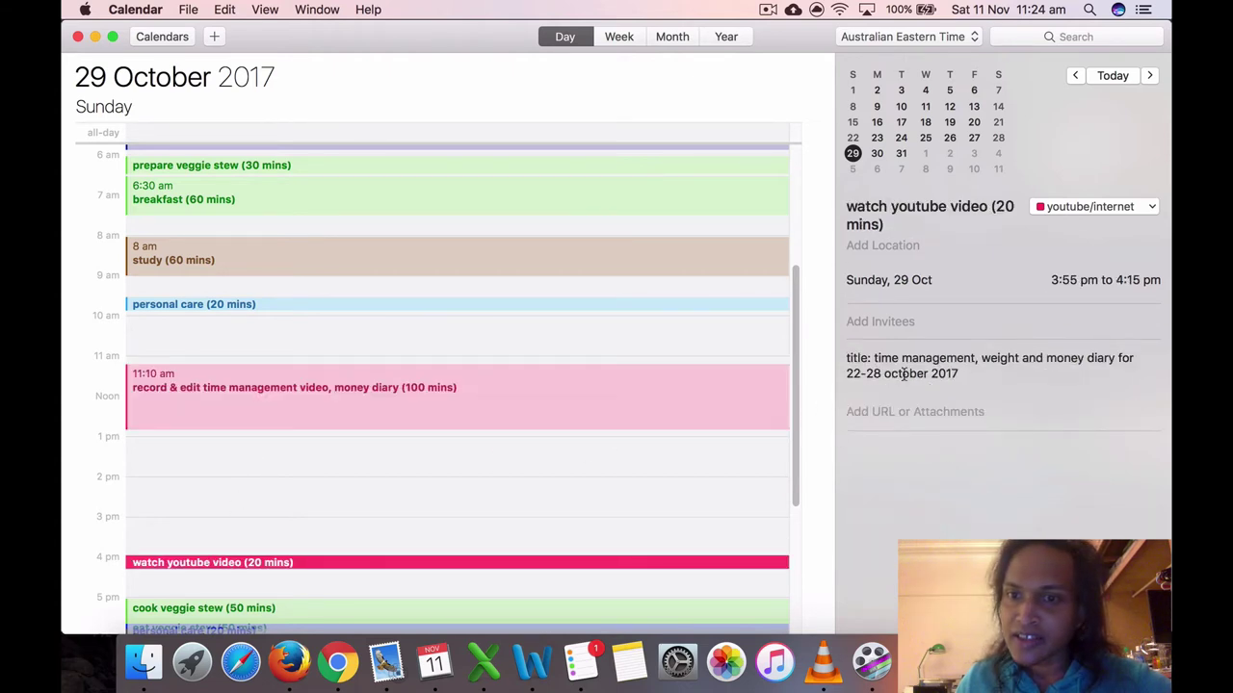
scroll(790, 429, down, 5)
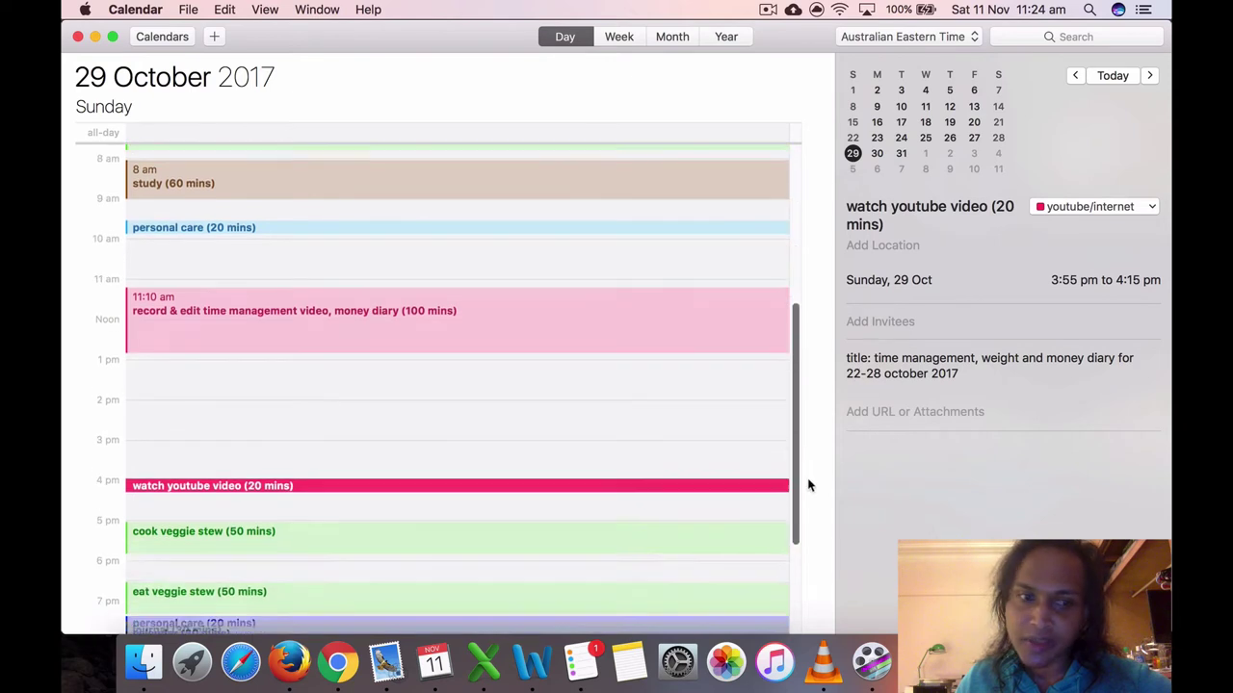
Step: Inspect Sunday's veggie stew, personal care, journal, calendar and sleep events, then go to Monday 30 October
click(264, 360)
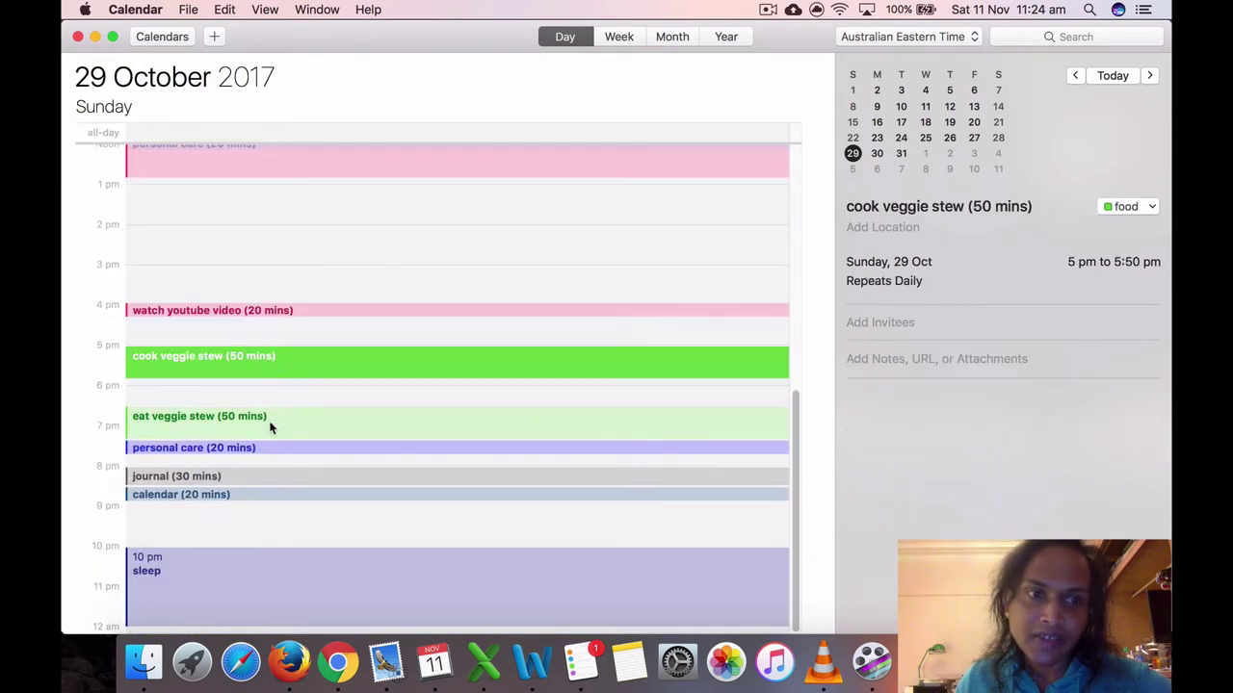
click(269, 421)
click(265, 449)
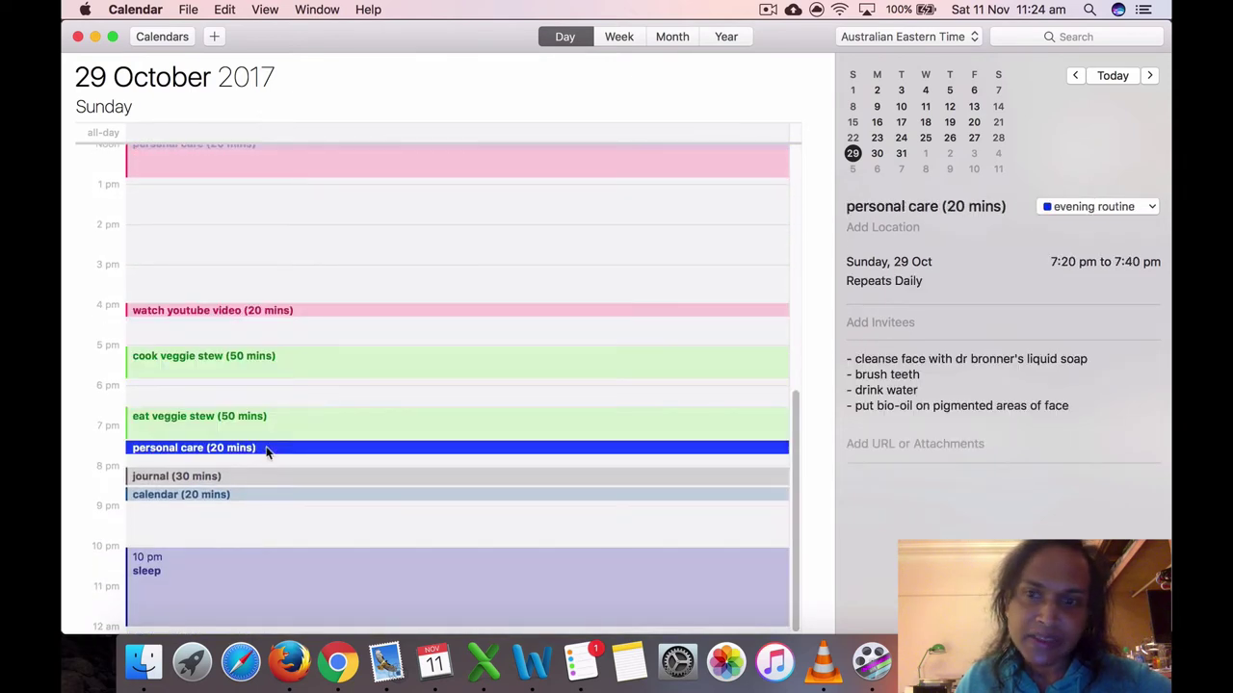
click(265, 477)
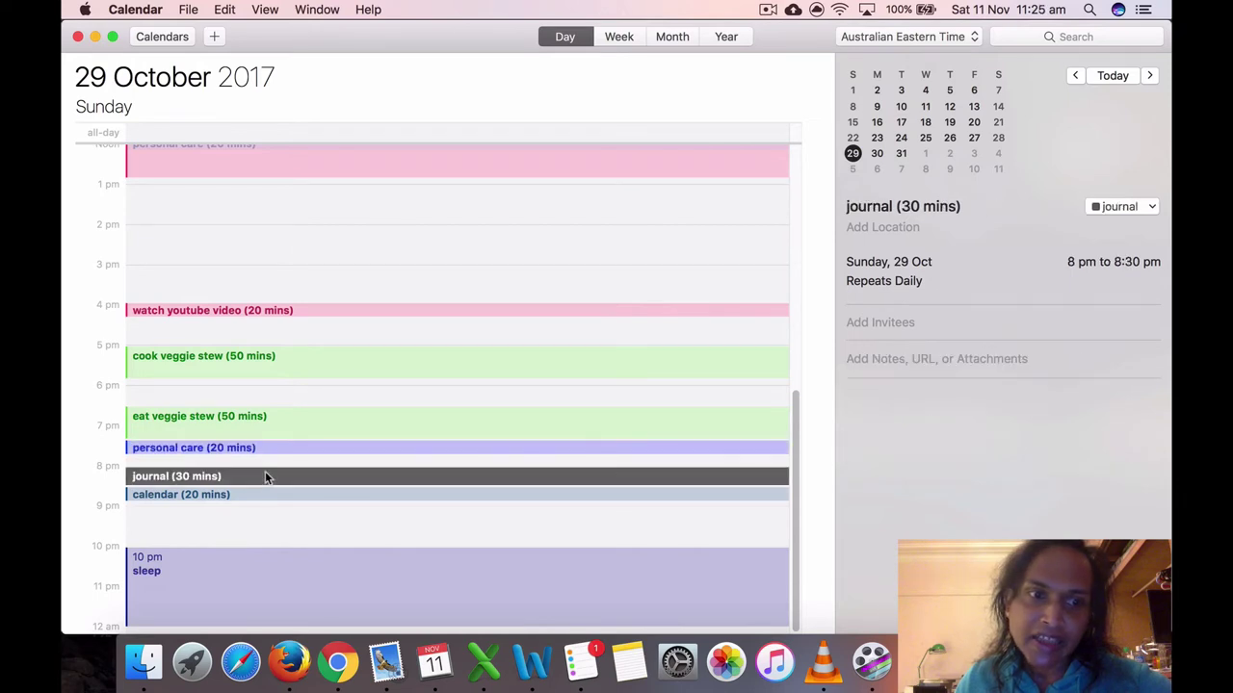
click(266, 494)
click(274, 573)
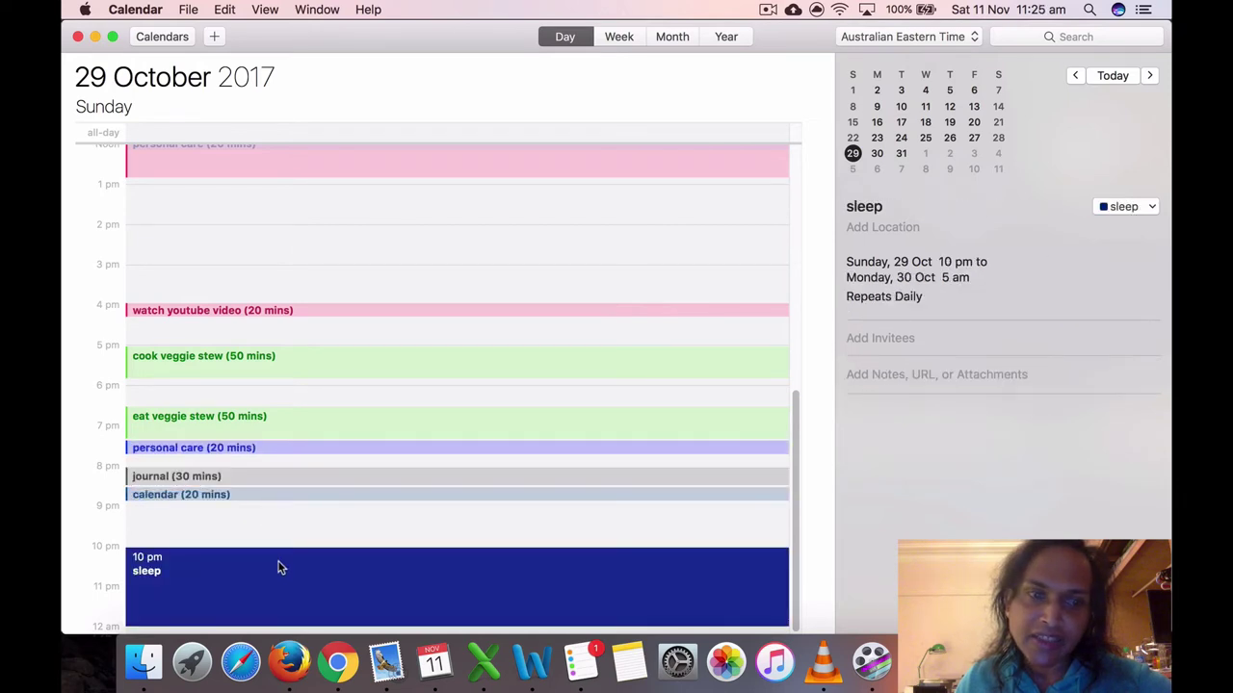
click(876, 154)
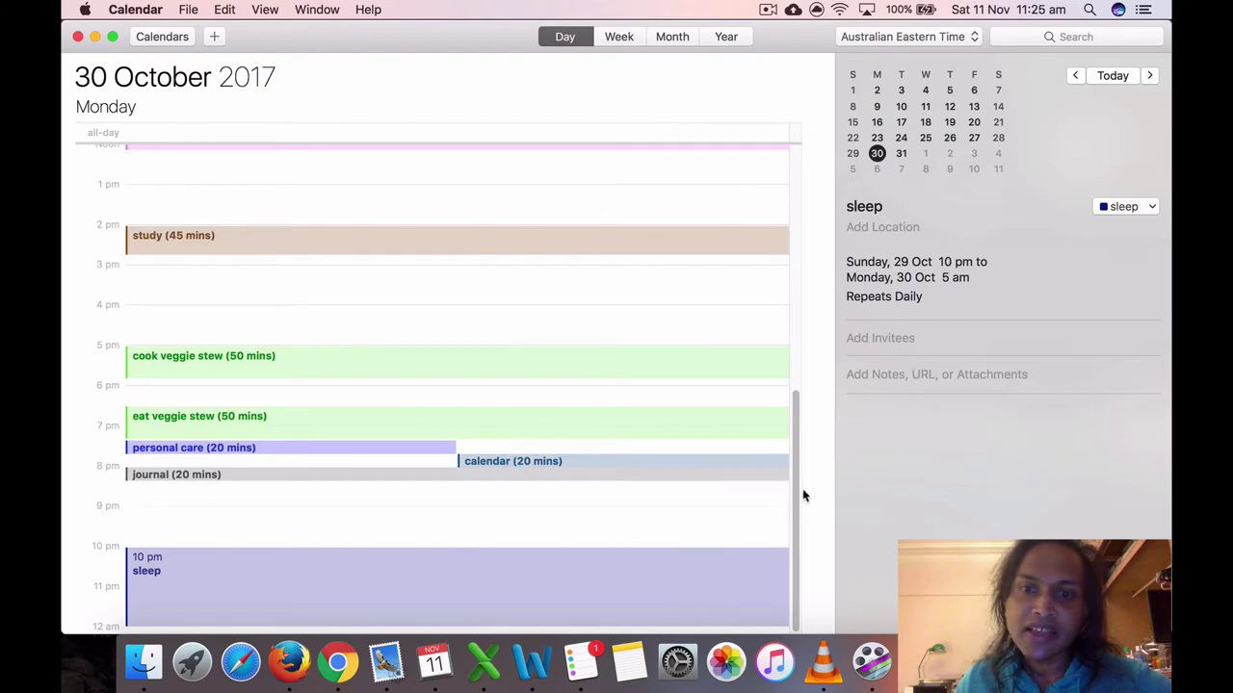
Step: Inspect Monday's morning events: veggie stew, breakfast, study, personal care, job search, housekeeping, voice practice
drag(802, 489, 806, 129)
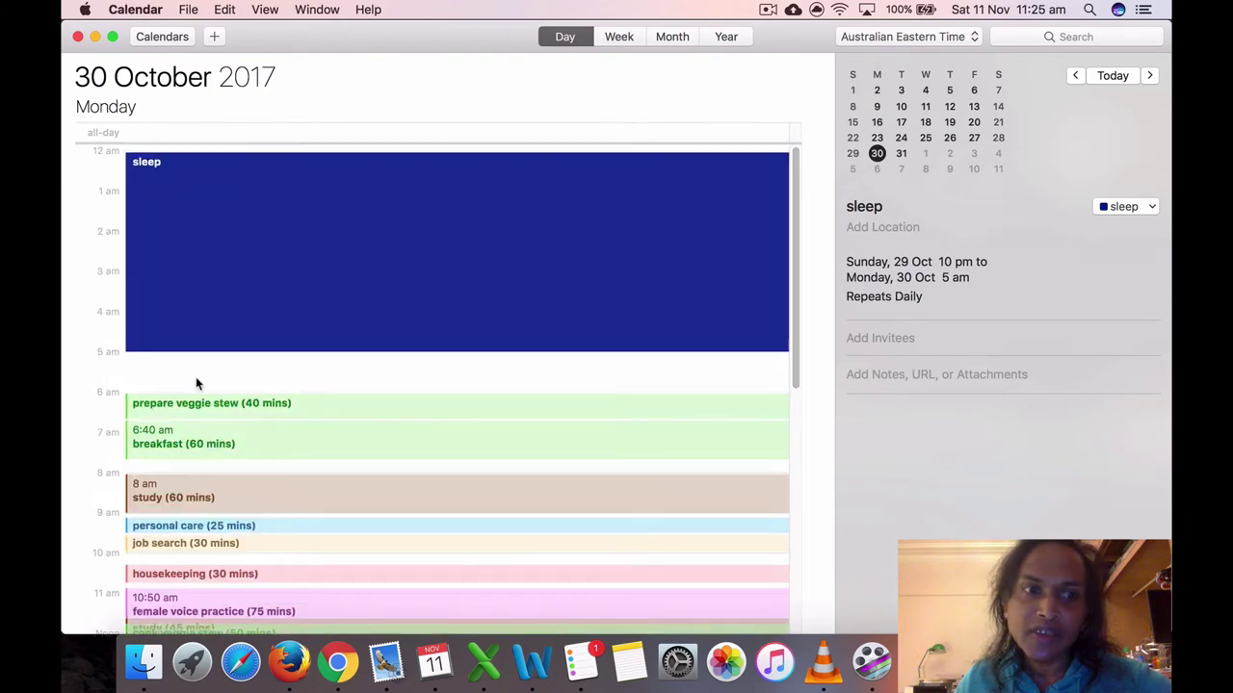
click(198, 409)
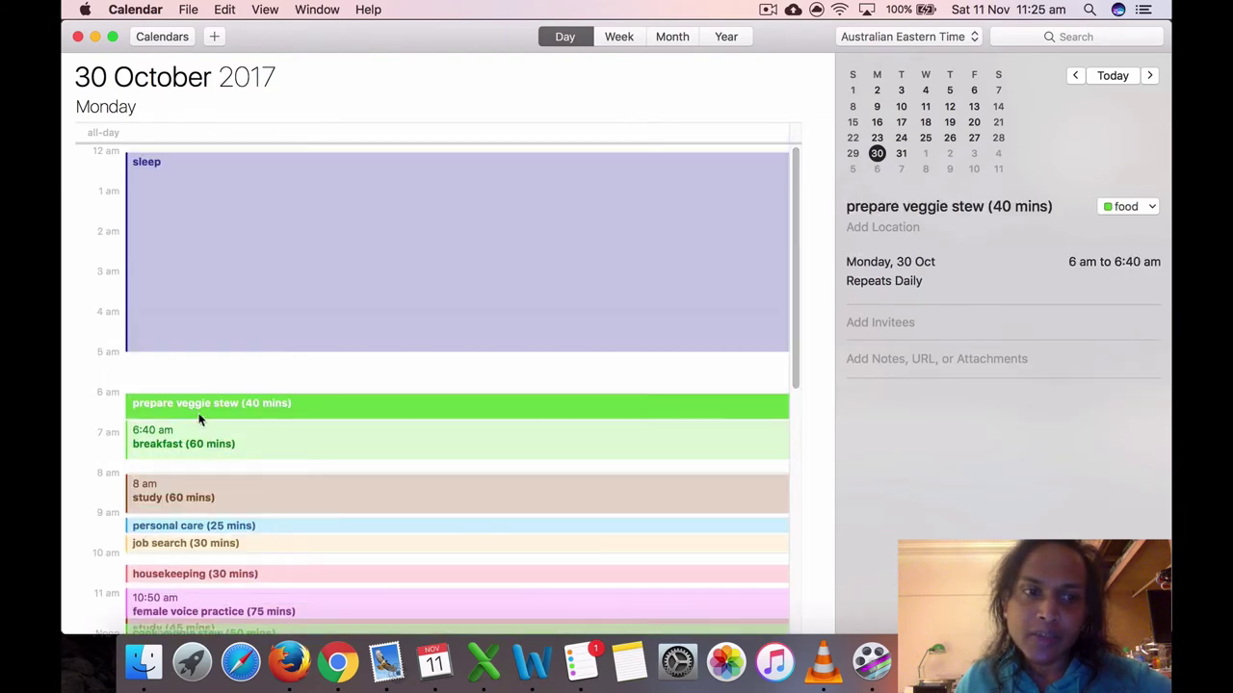
click(202, 374)
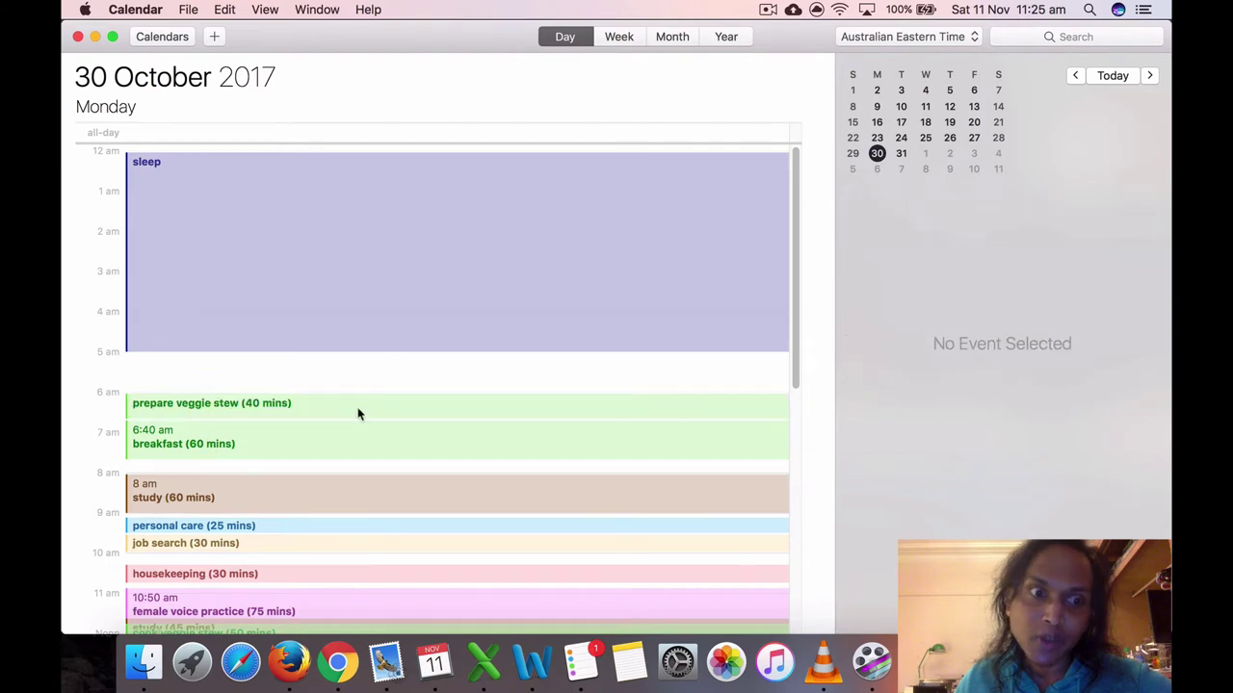
click(254, 439)
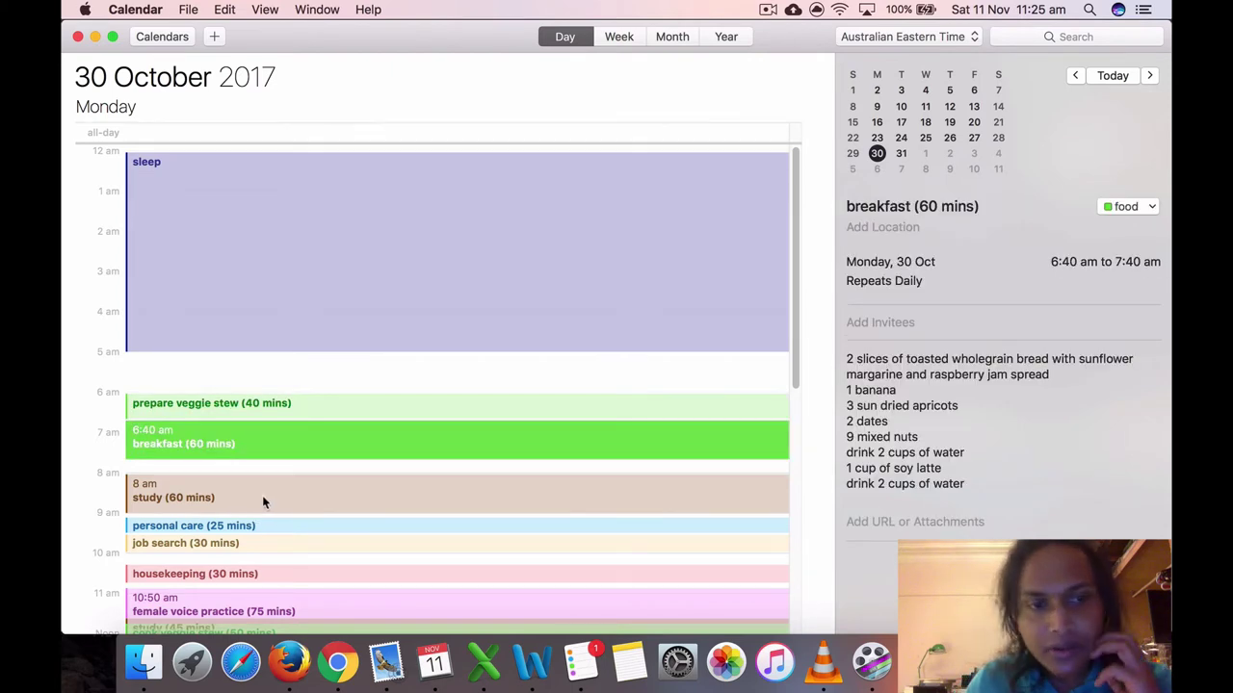
click(252, 489)
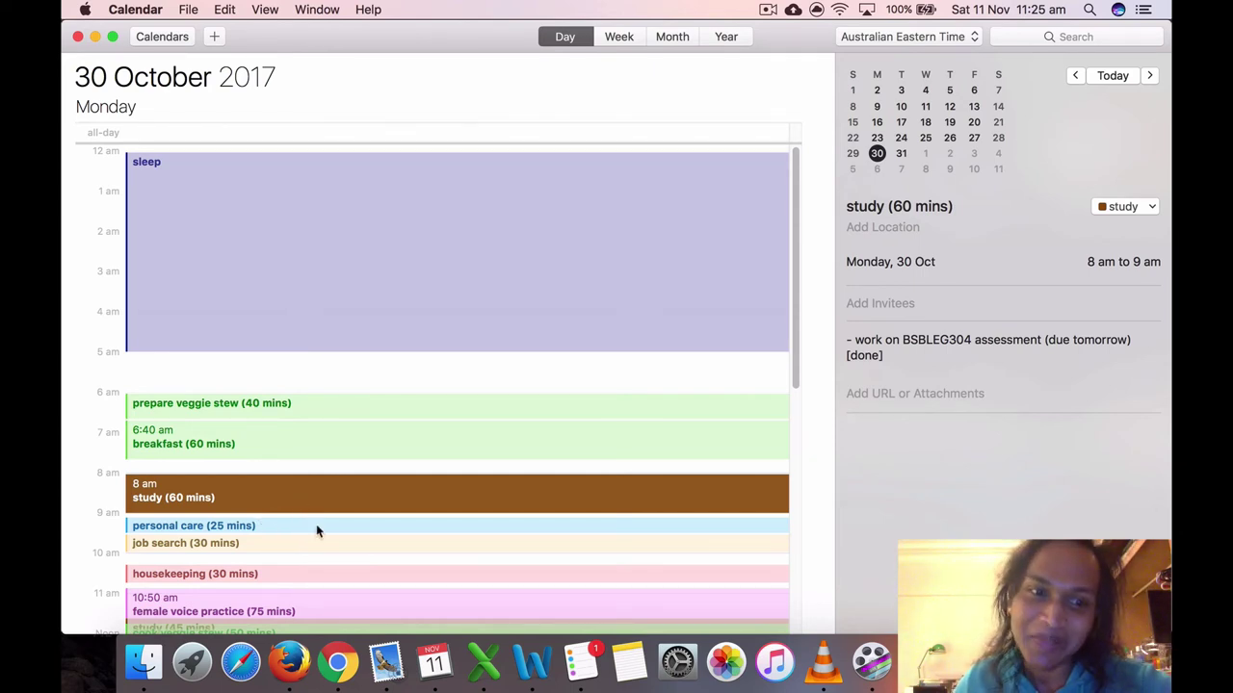
click(318, 524)
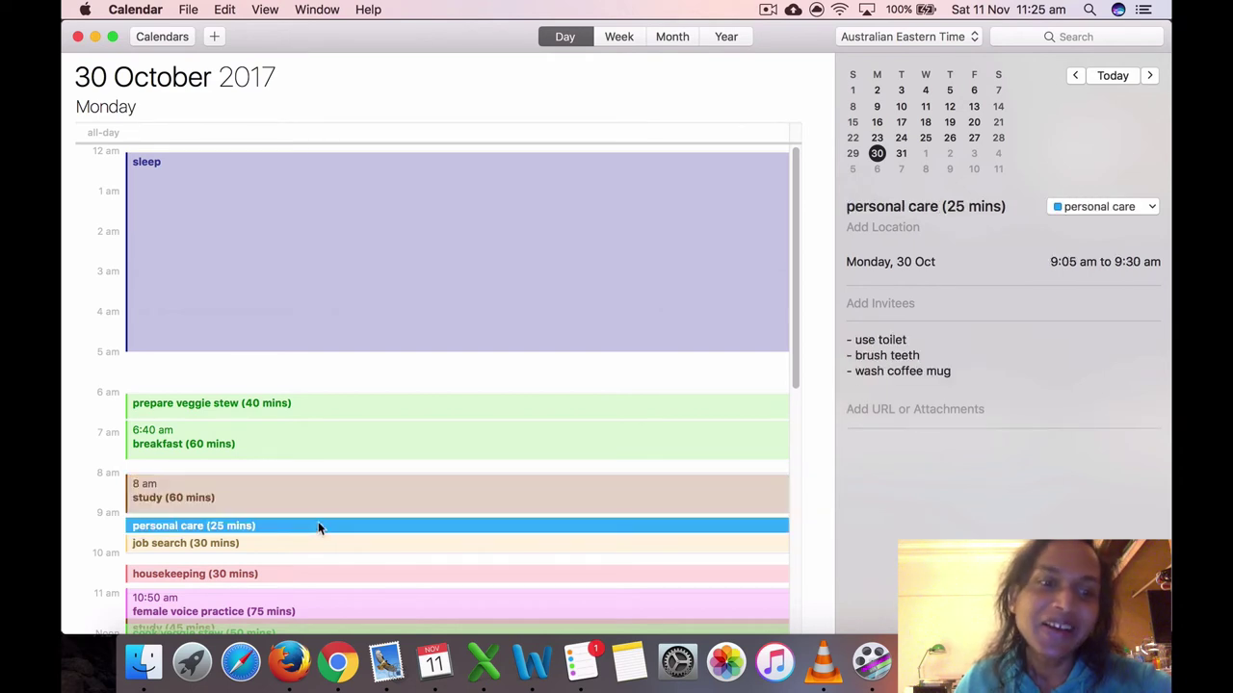
click(231, 545)
click(235, 576)
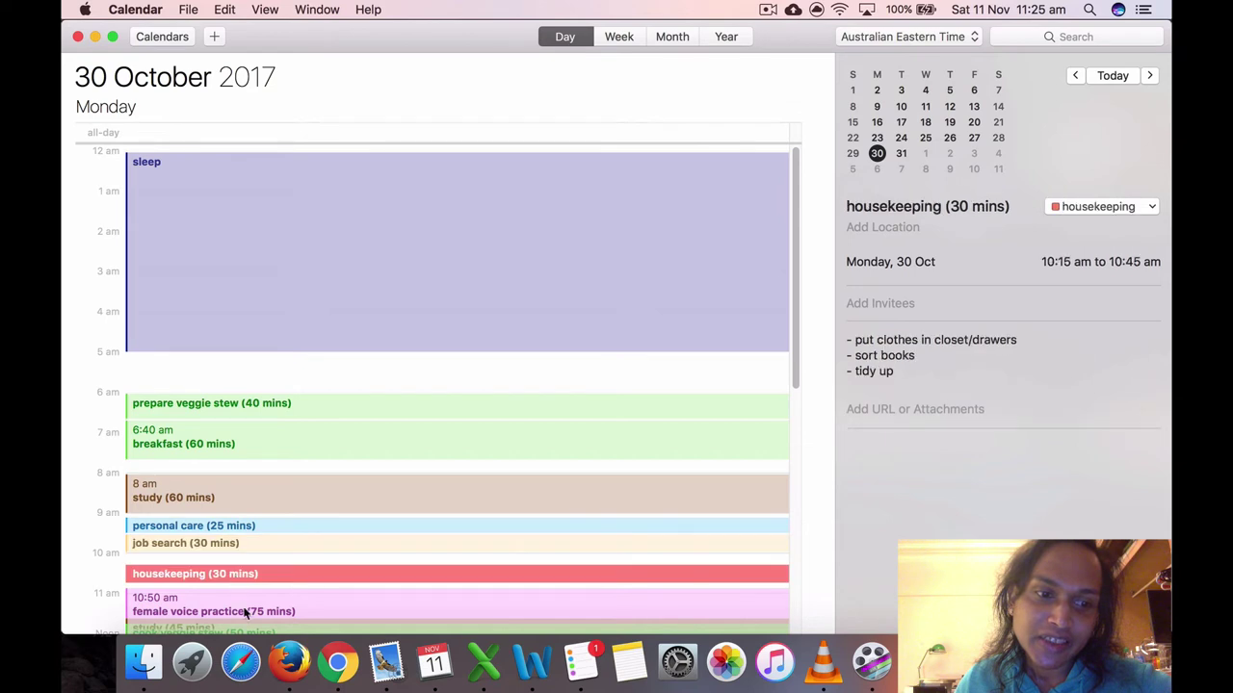
click(250, 607)
Step: Read the notes of Monday's 2 pm study event
scroll(269, 585, down, 5)
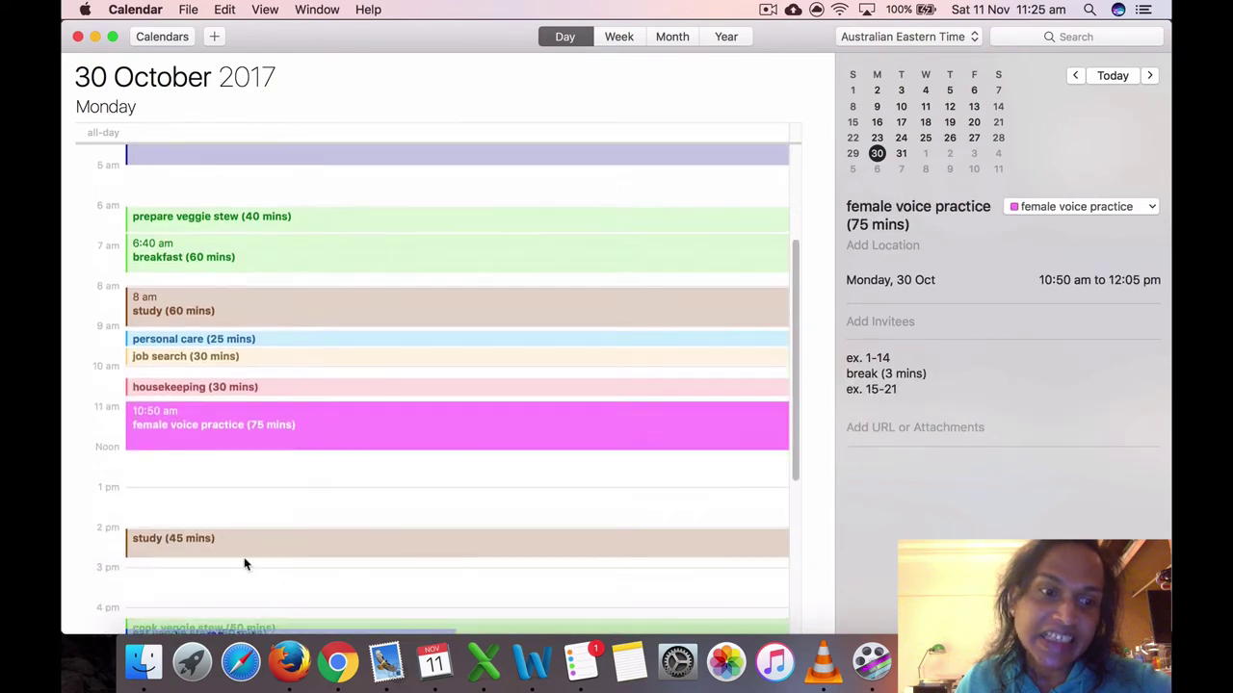
click(242, 553)
scroll(243, 552, down, 3)
click(247, 482)
click(246, 439)
scroll(250, 491, down, 1)
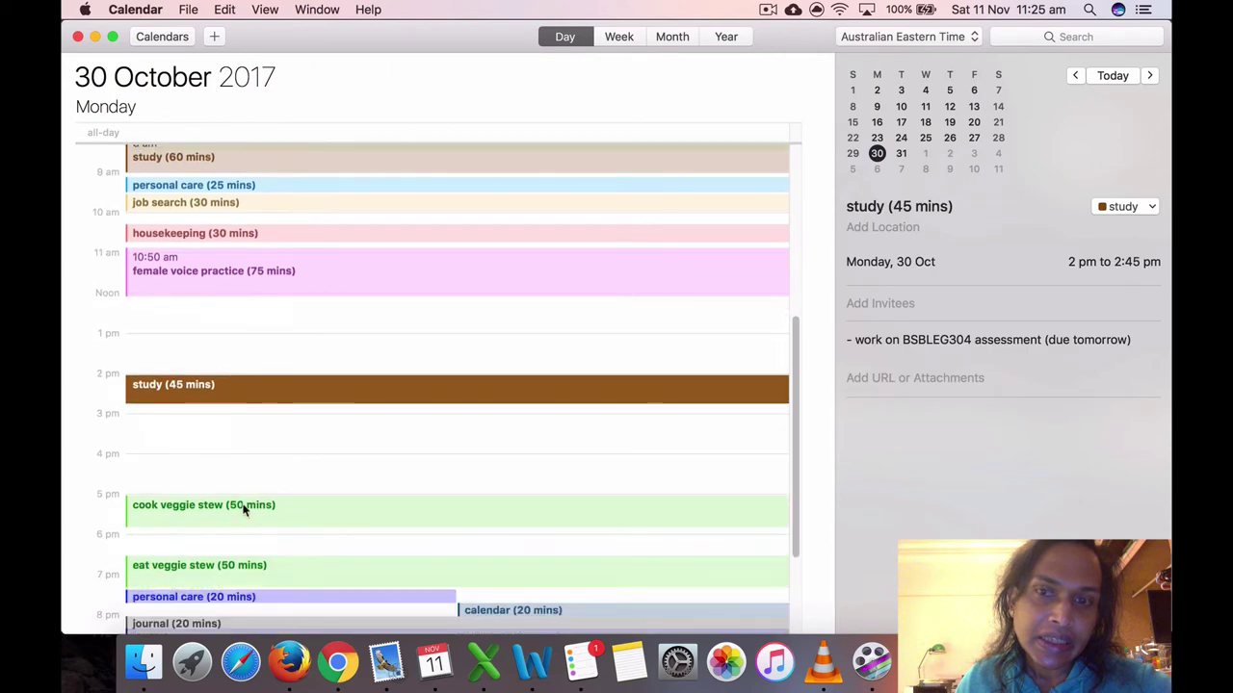
scroll(244, 511, down, 1)
Step: Inspect Monday's stew, personal care, calendar, journal and sleep events, then go to Tuesday 31 October
click(246, 464)
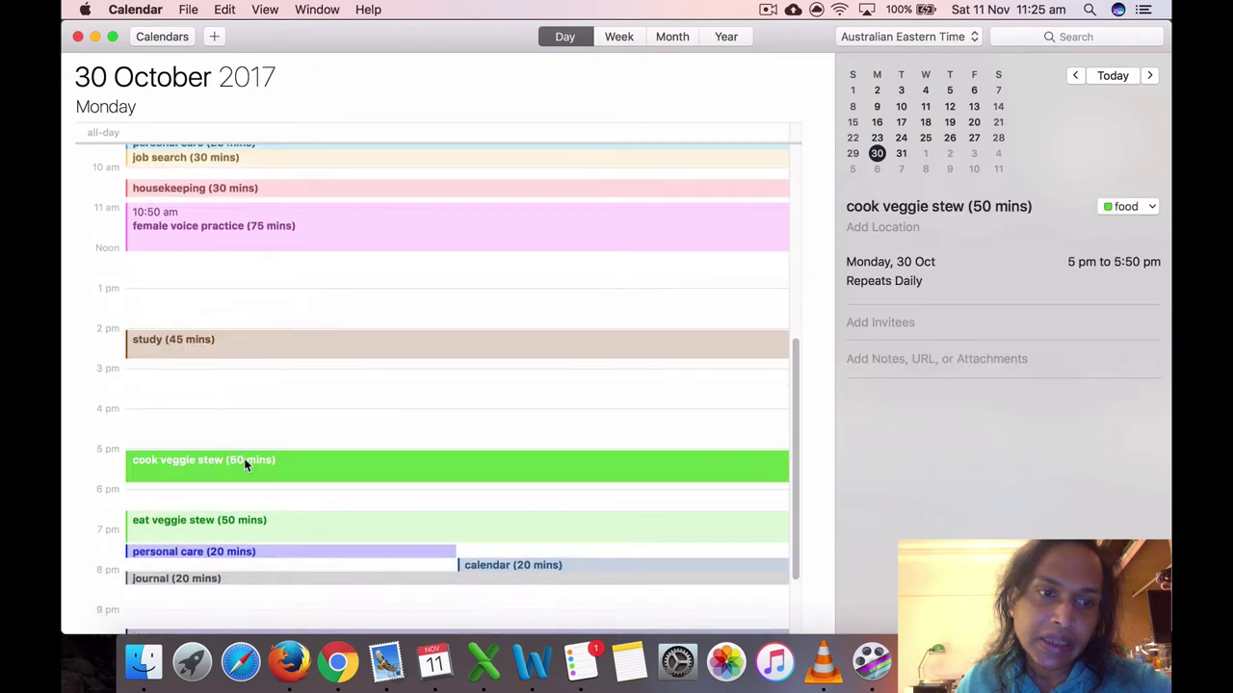
click(243, 525)
click(243, 555)
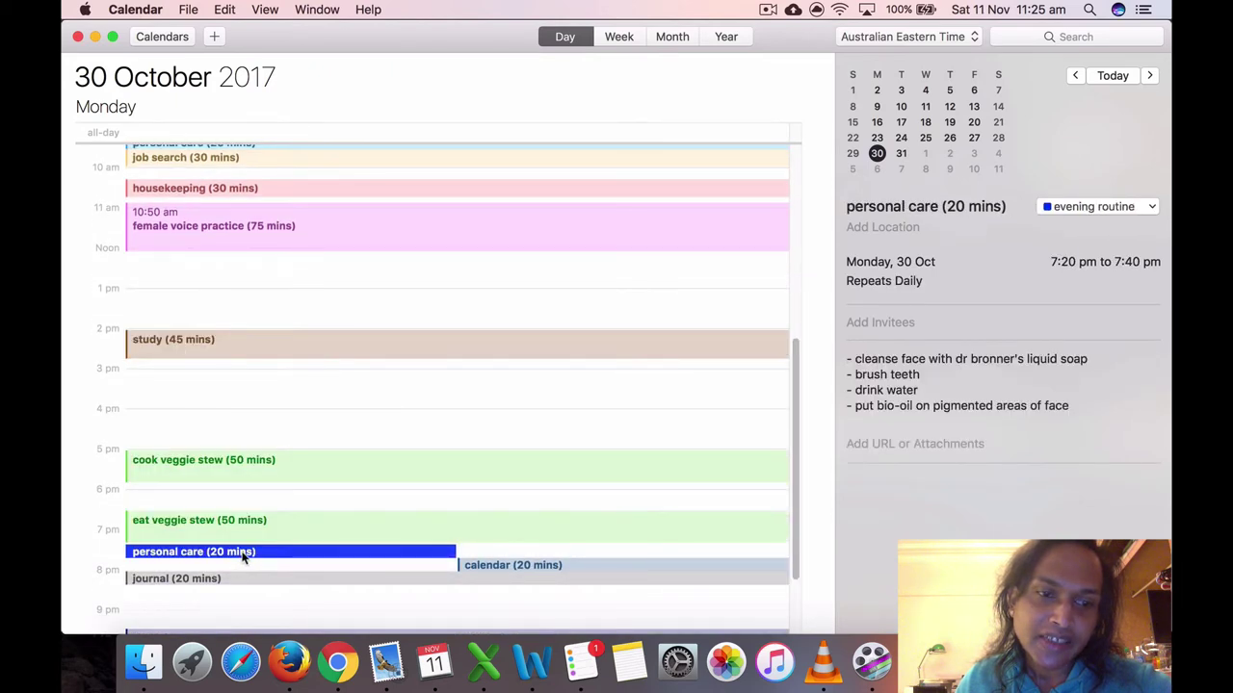
click(476, 568)
click(392, 582)
scroll(391, 586, down, 5)
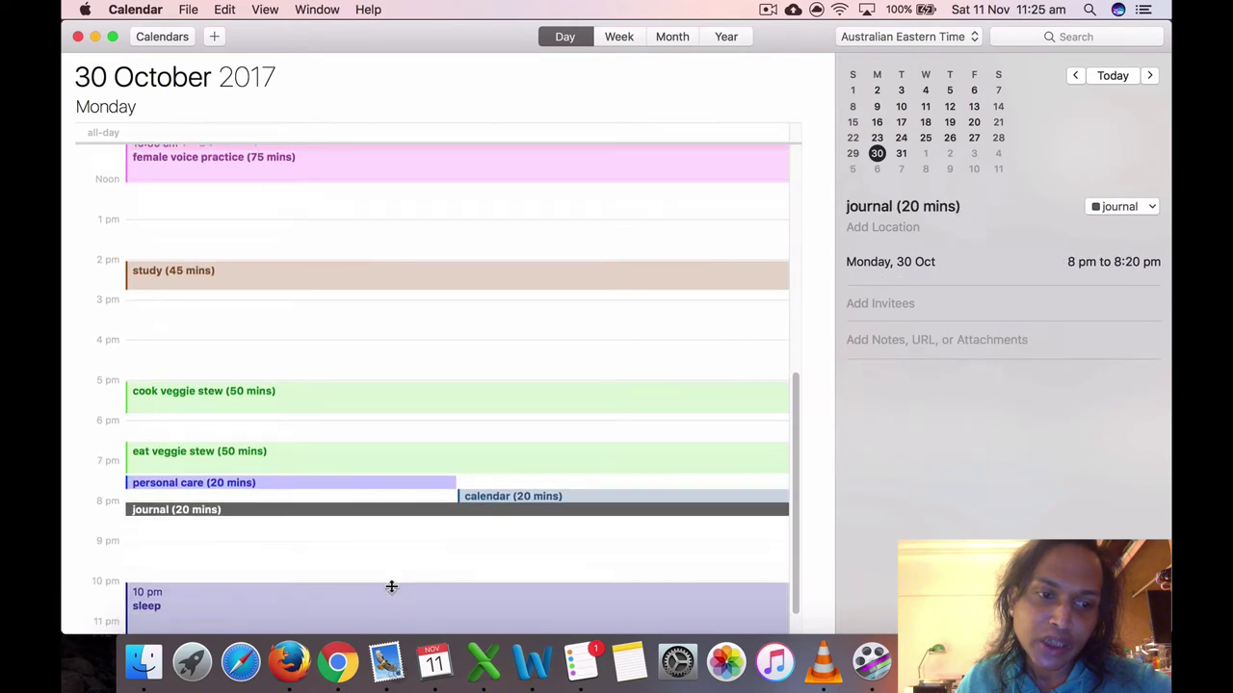
click(391, 590)
click(900, 154)
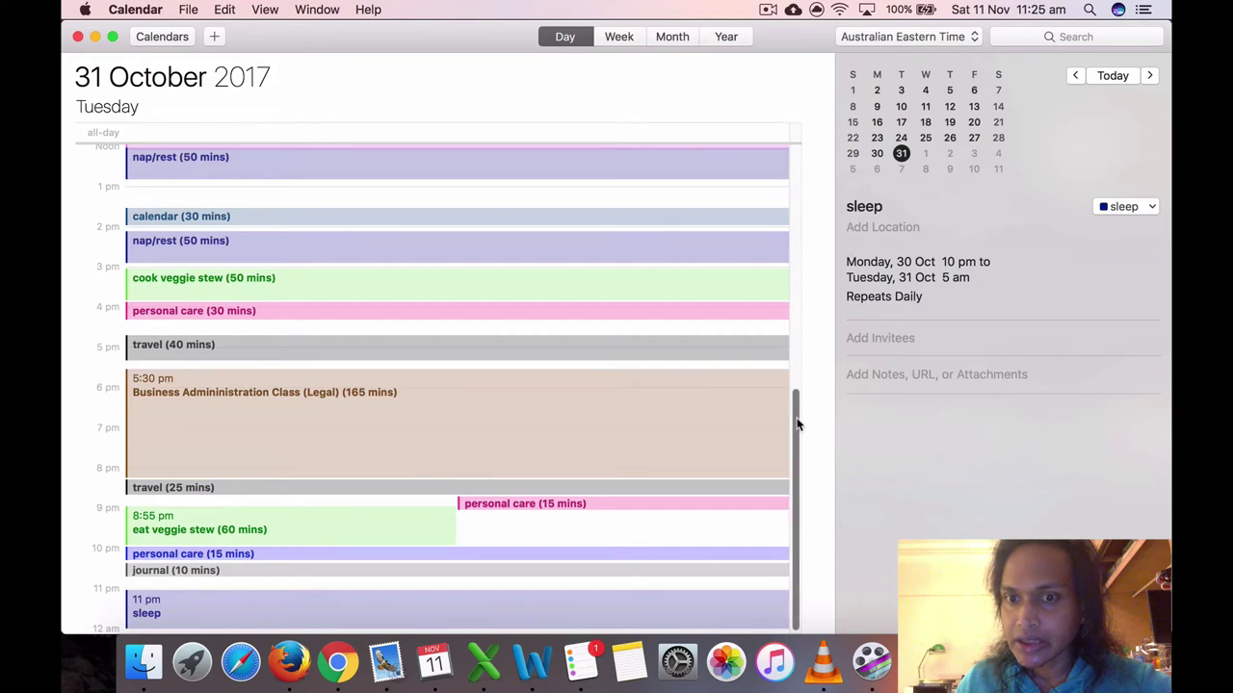
scroll(805, 330, up, 3)
scroll(805, 289, up, 5)
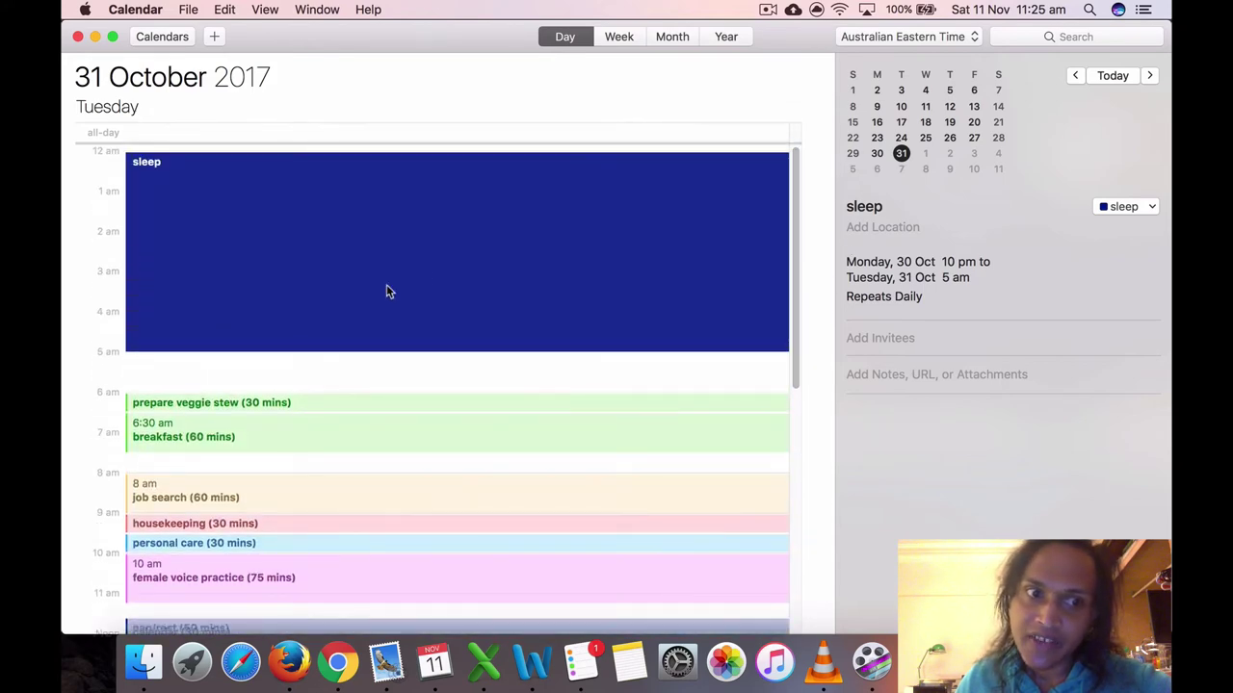
click(260, 409)
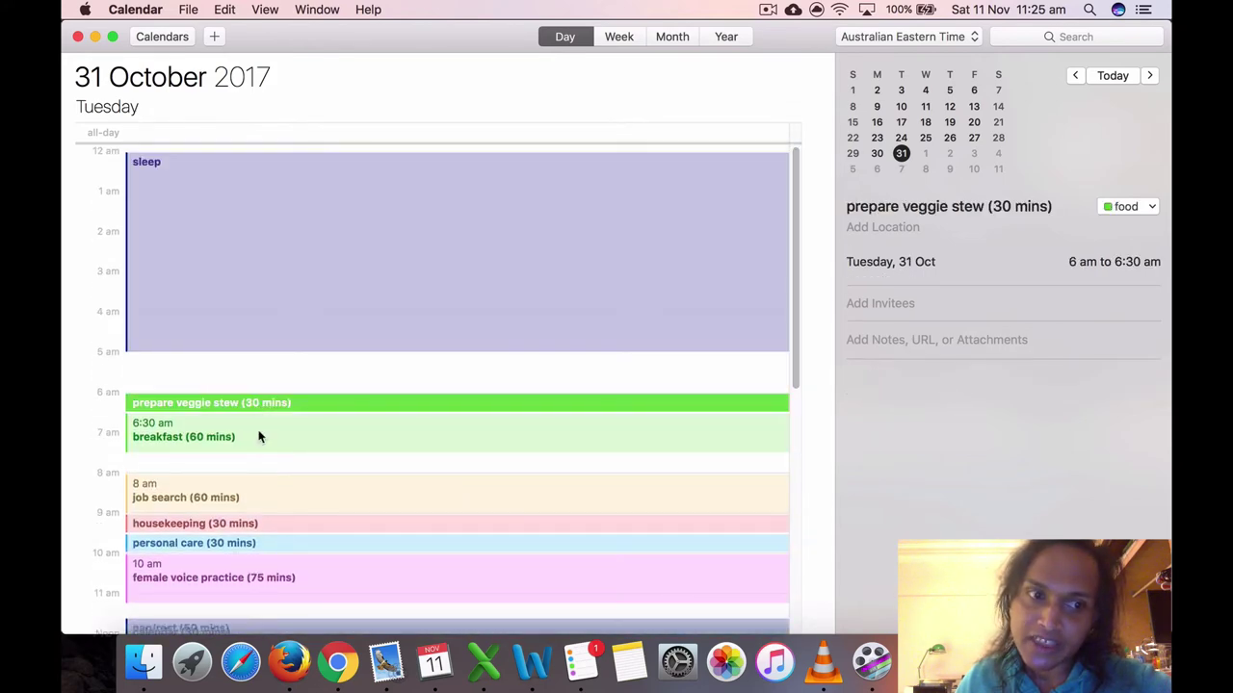
click(258, 436)
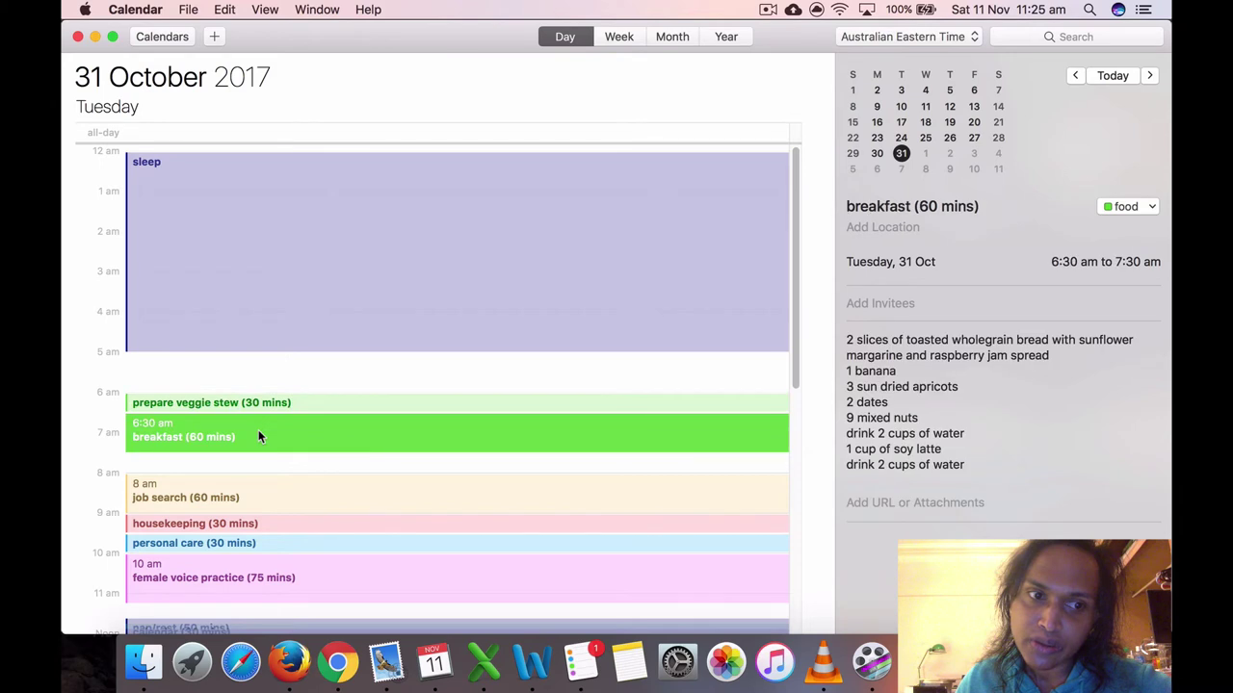
click(247, 486)
click(244, 527)
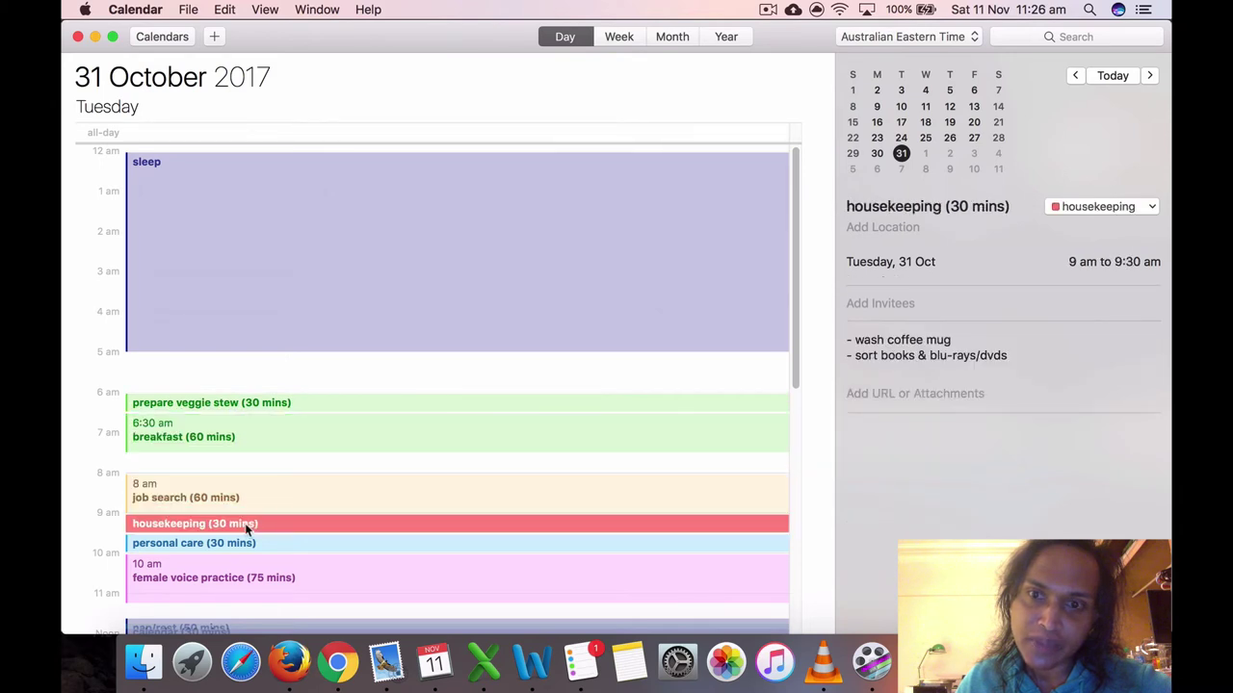
click(243, 545)
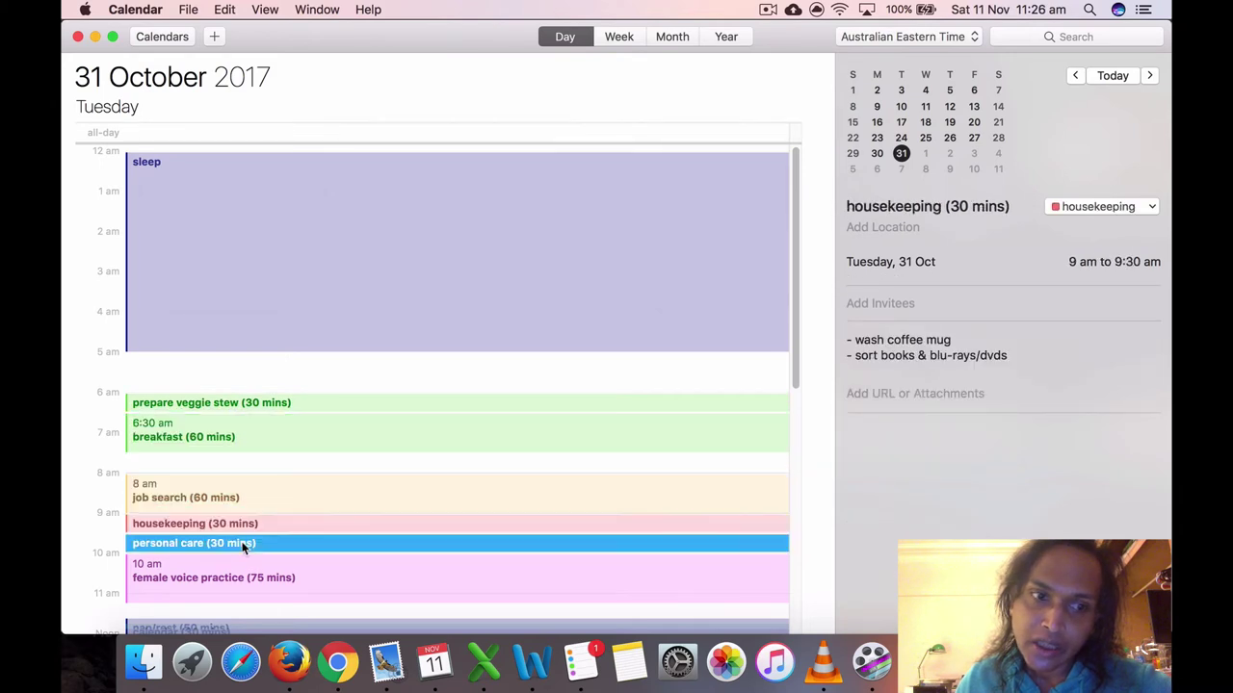
click(242, 566)
scroll(242, 561, down, 3)
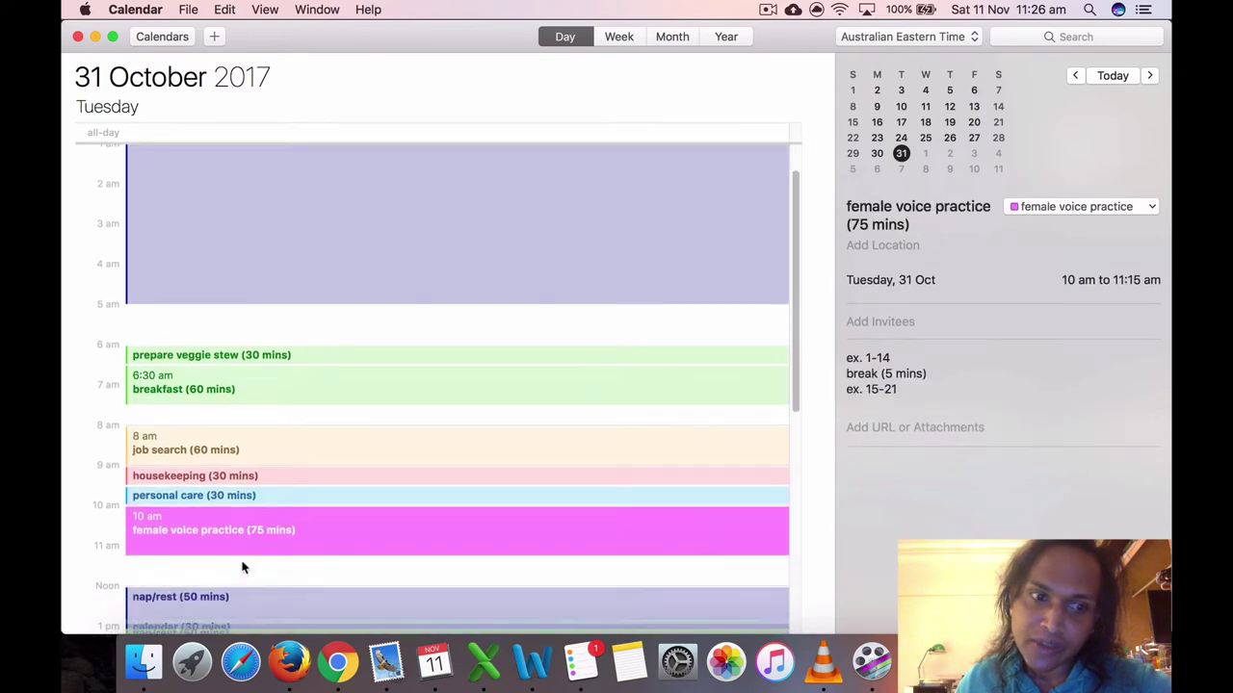
click(238, 525)
scroll(231, 530, down, 1)
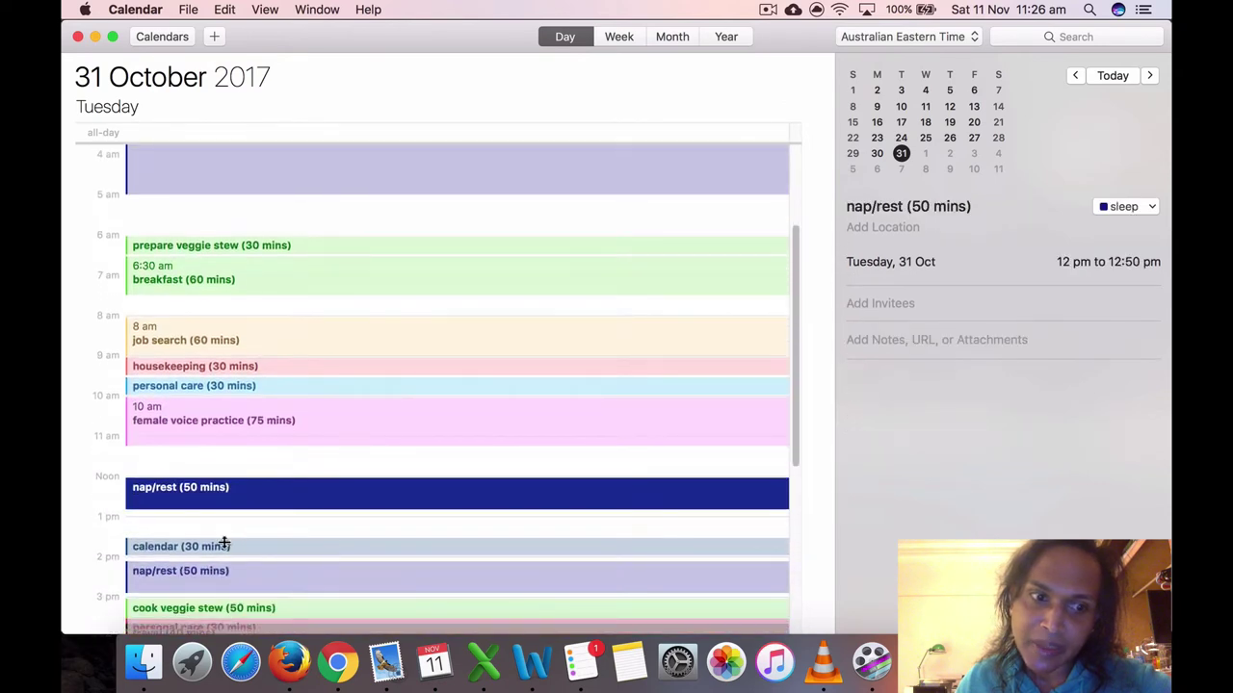
click(226, 549)
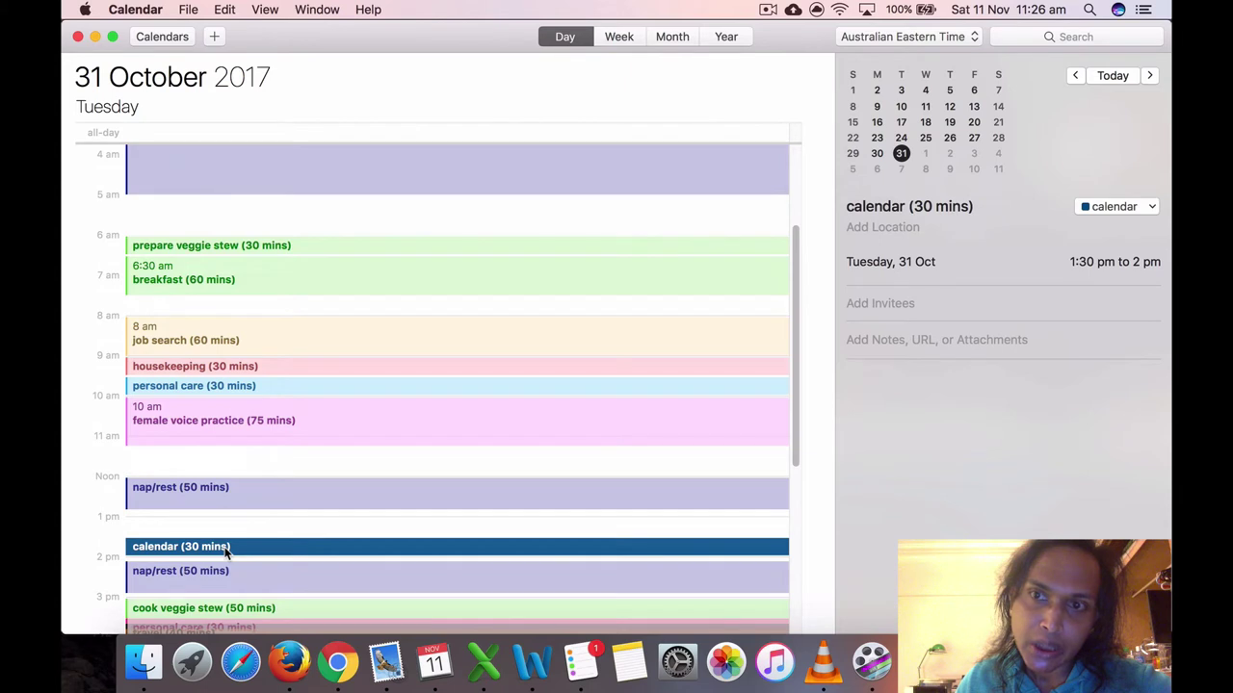
scroll(226, 549, down, 1)
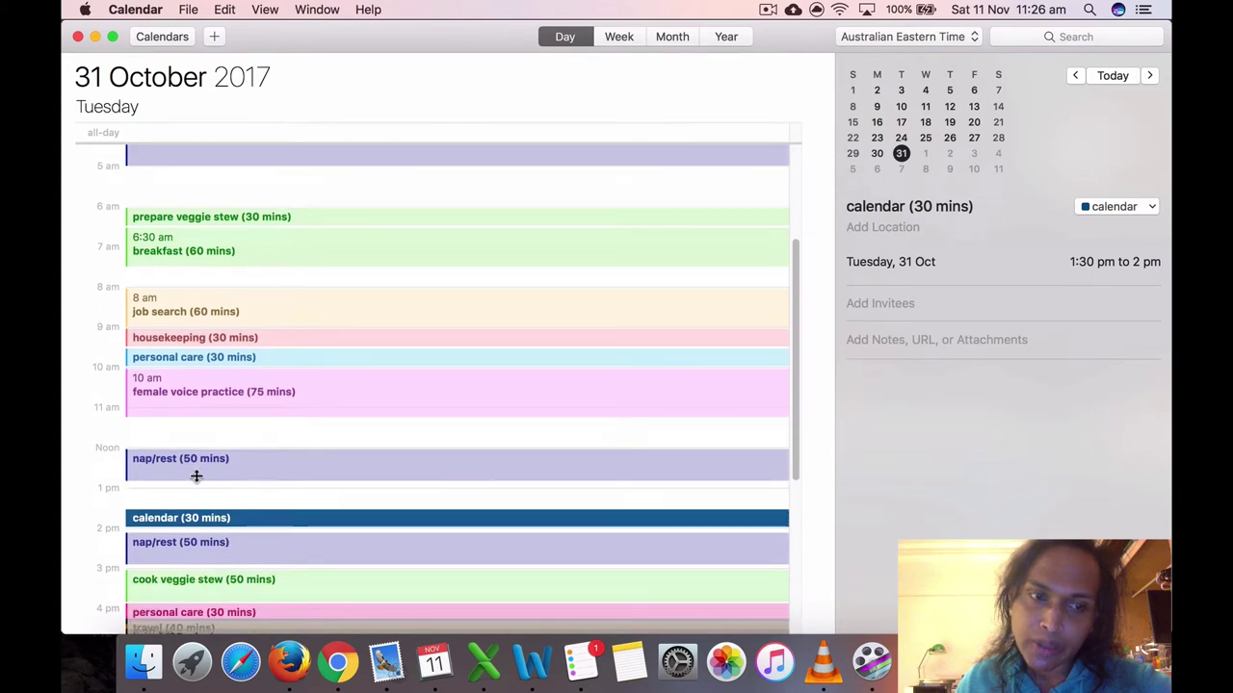
click(235, 548)
scroll(313, 538, down, 1)
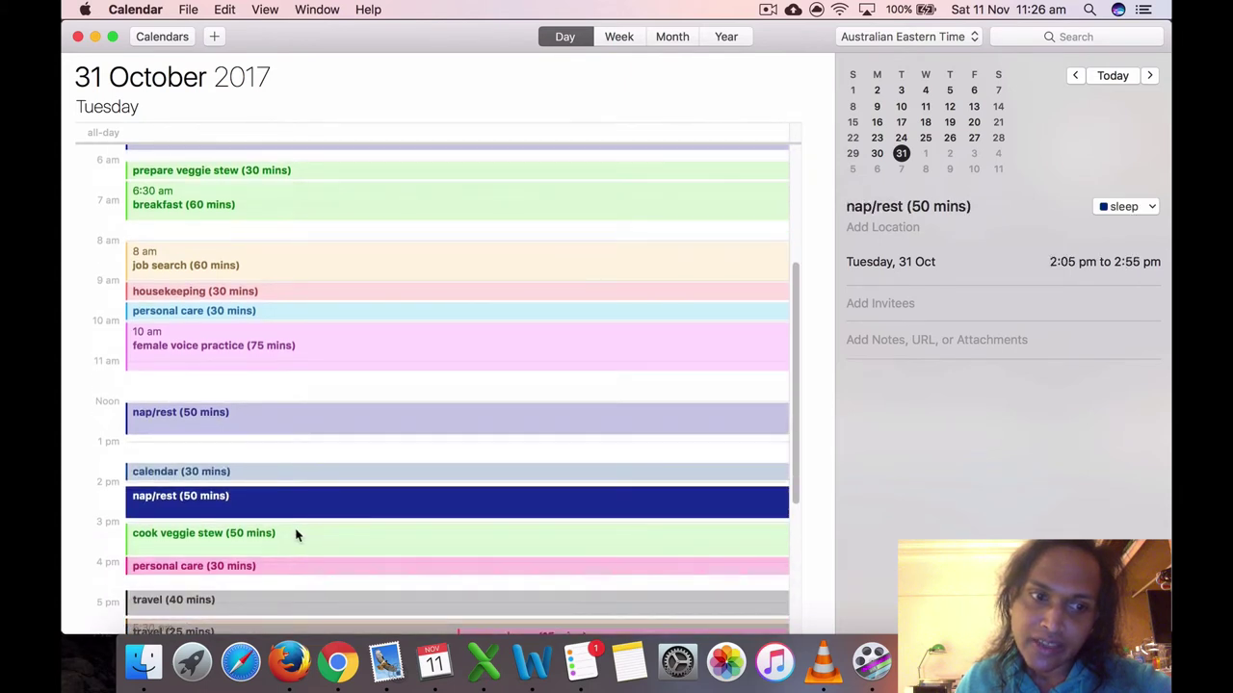
click(295, 535)
click(268, 567)
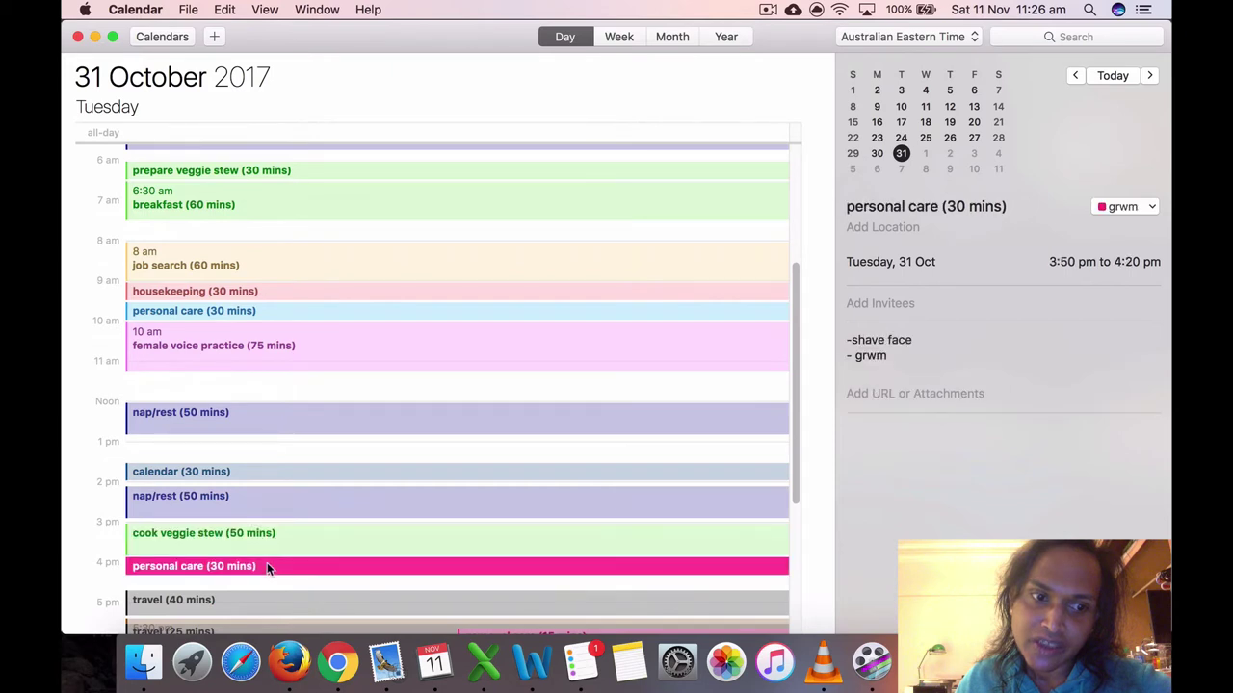
scroll(268, 568, down, 2)
scroll(266, 564, down, 1)
click(240, 505)
scroll(249, 515, down, 1)
click(264, 516)
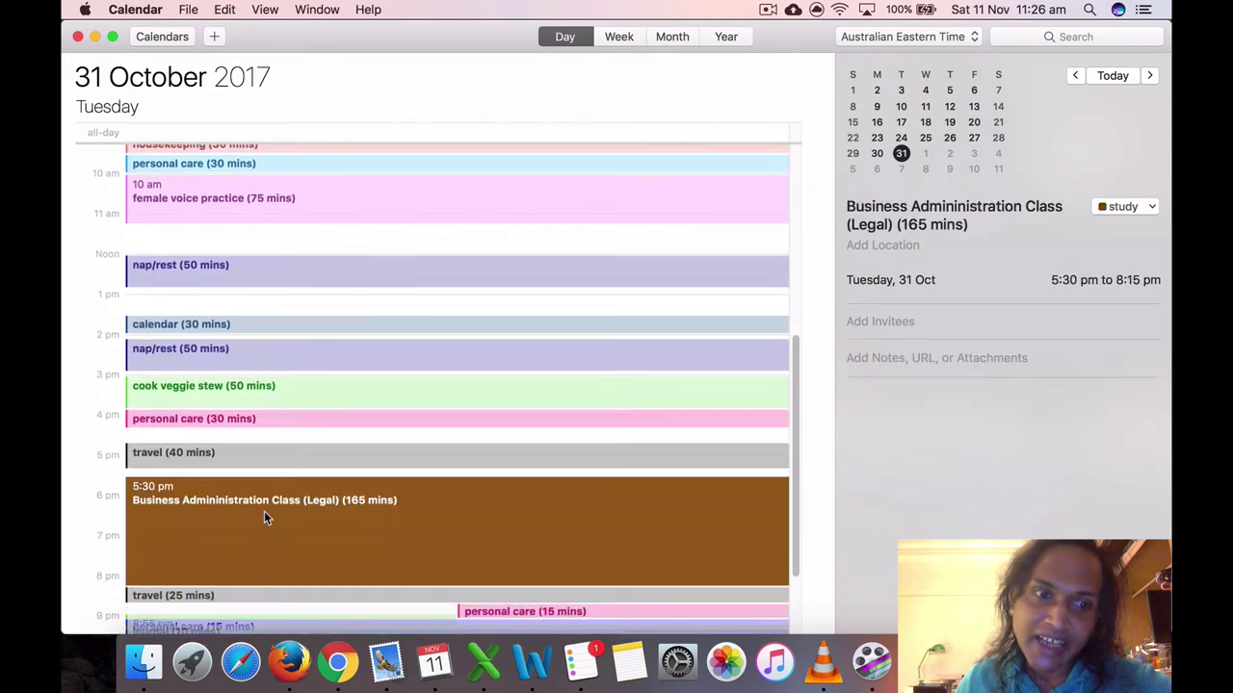
scroll(267, 510, down, 1)
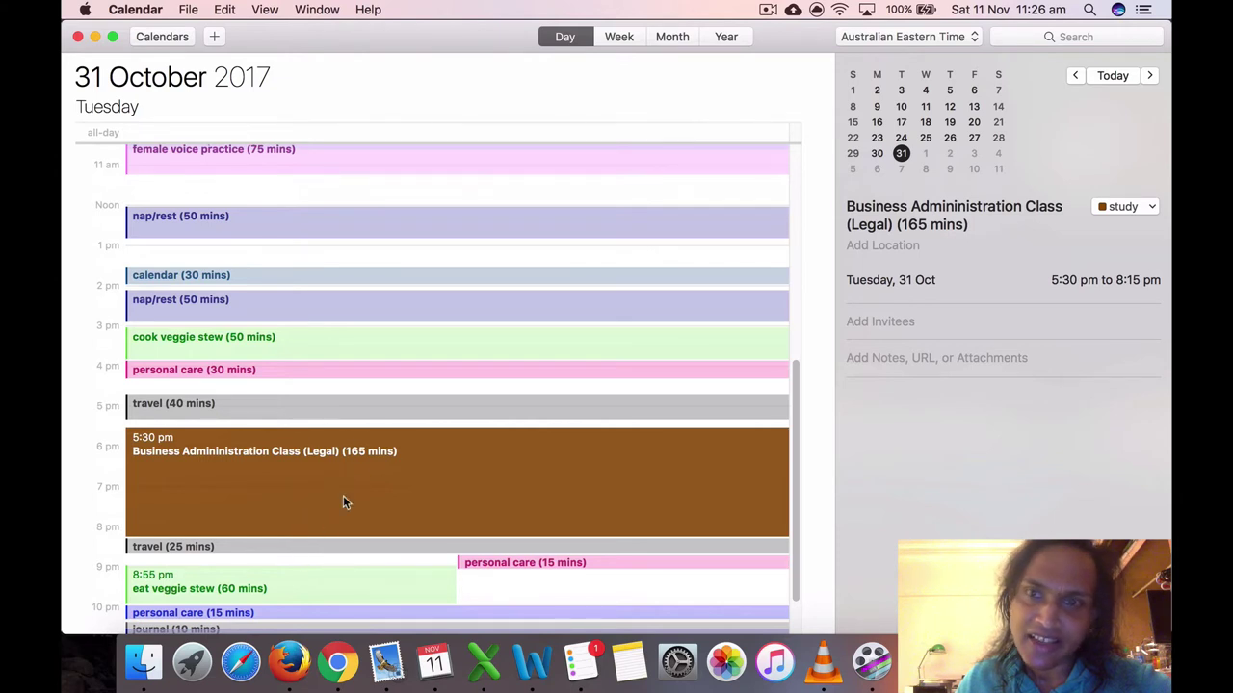
click(309, 546)
scroll(309, 549, down, 2)
click(544, 518)
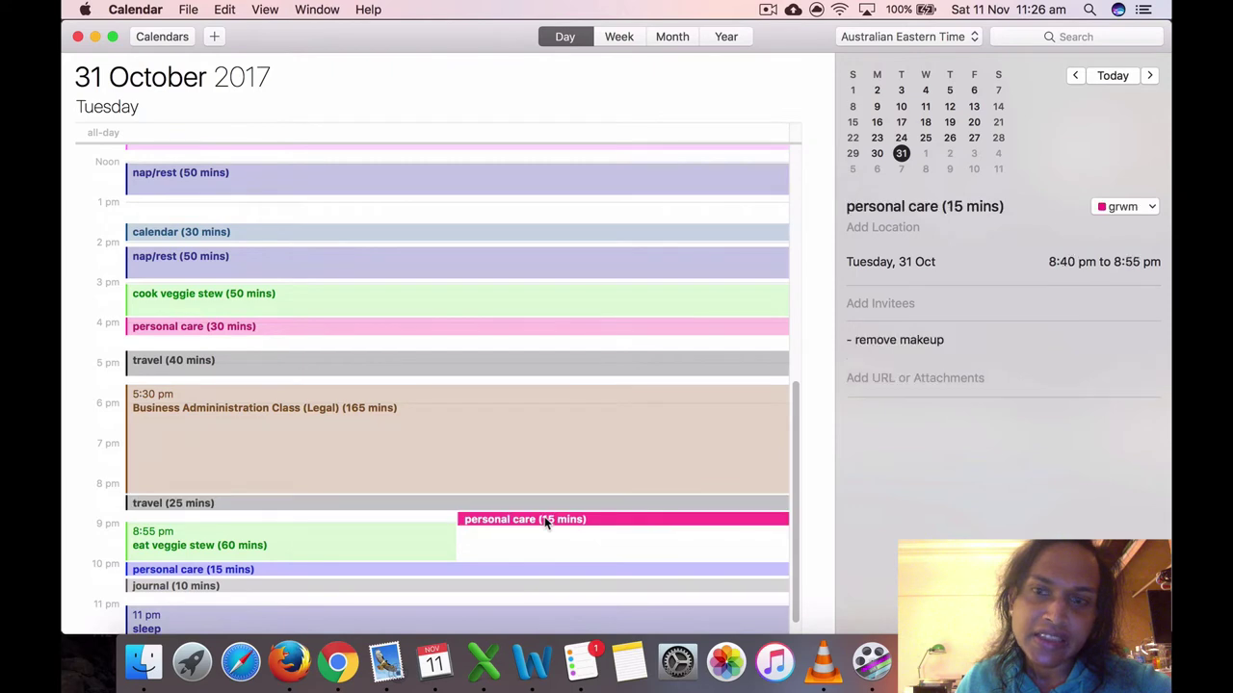
click(421, 554)
click(421, 572)
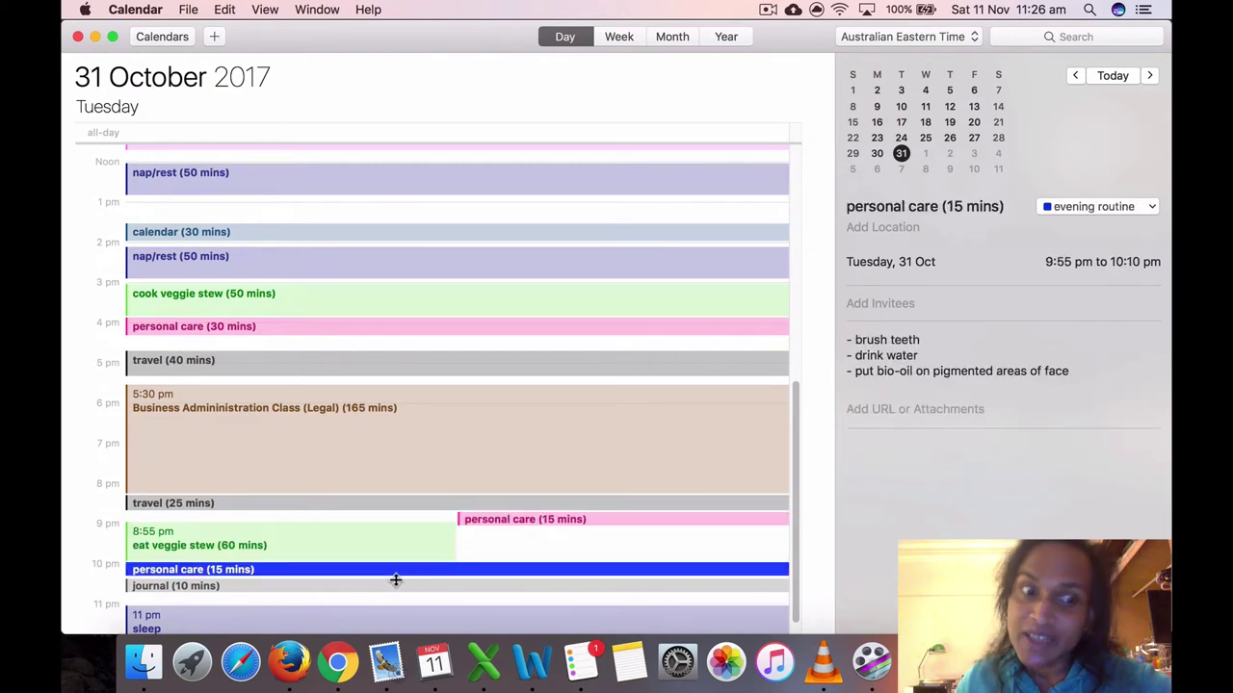
click(387, 587)
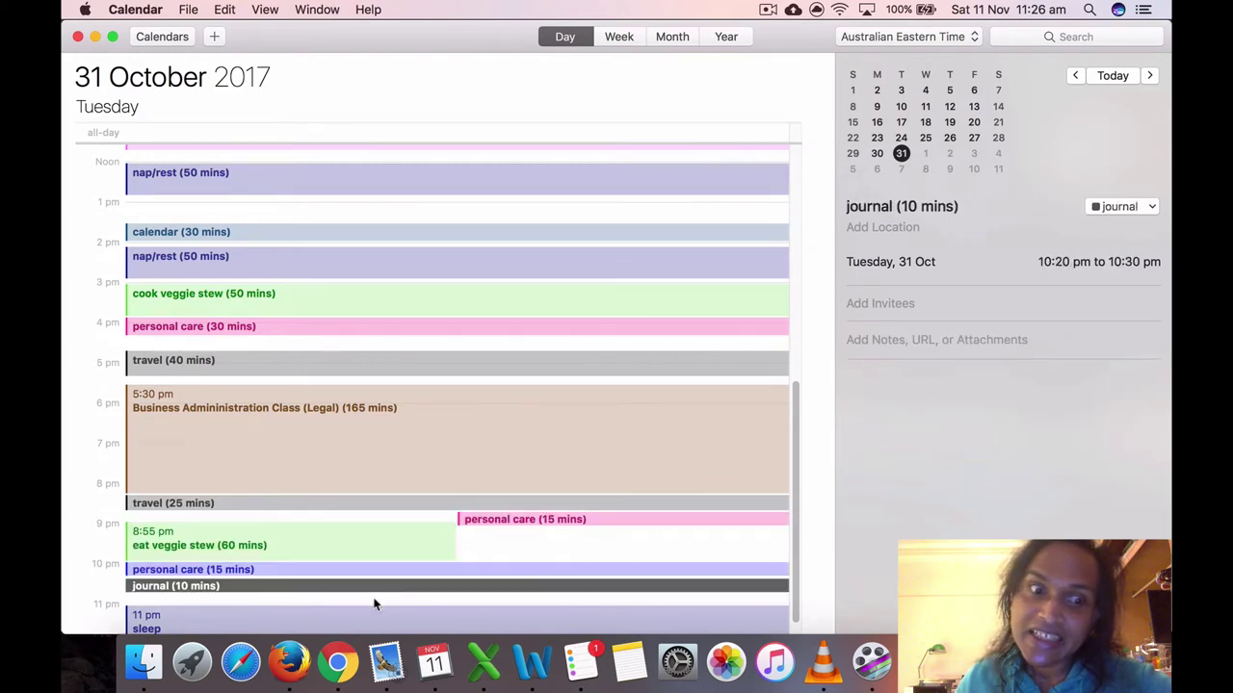
click(368, 622)
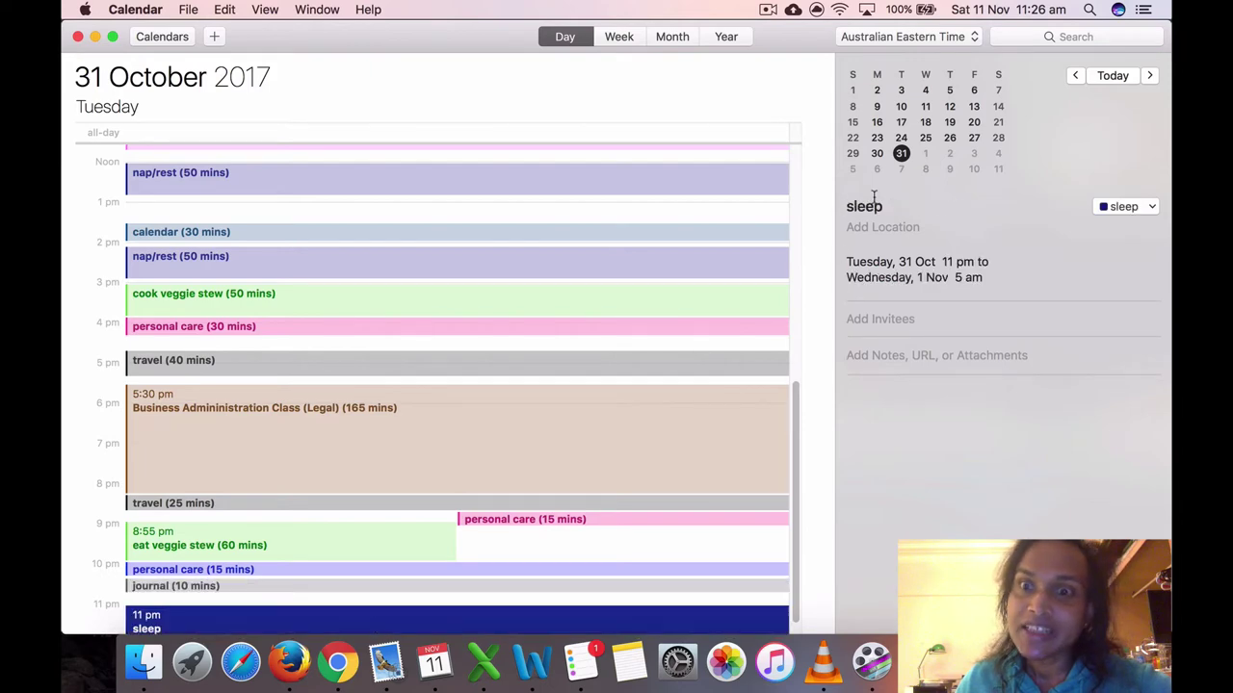
Step: Move to Wednesday 1 November and inspect the prepare veggie stew and breakfast events
click(922, 154)
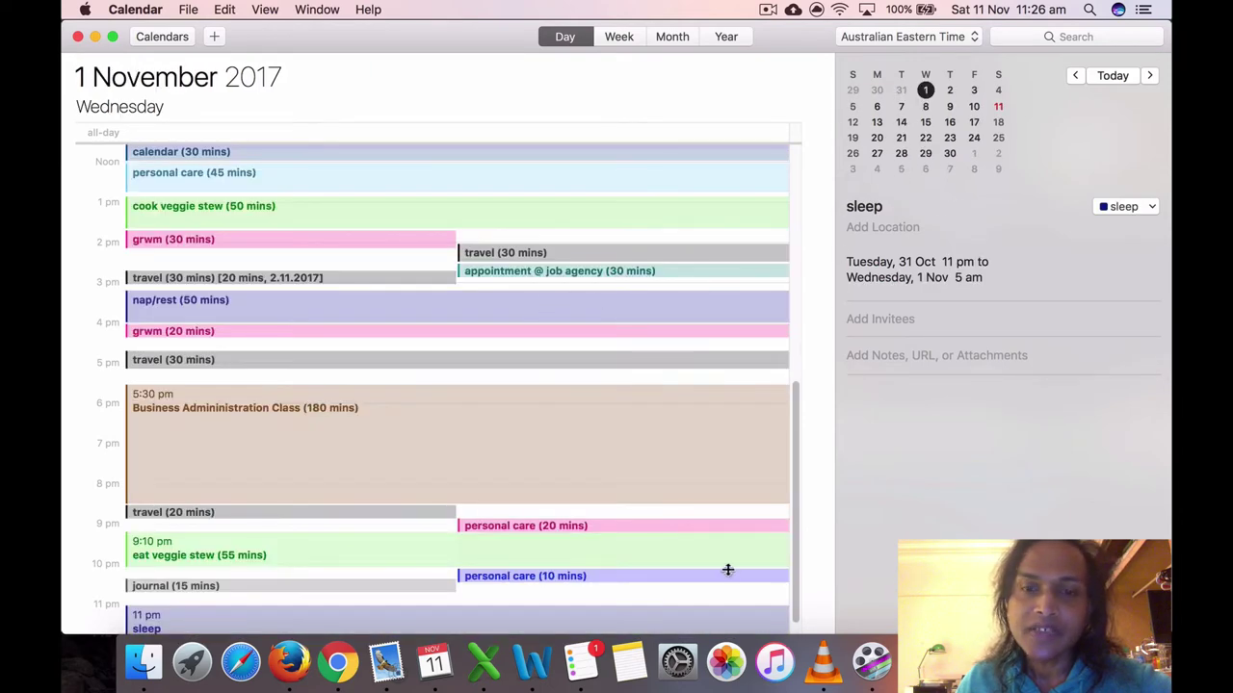
drag(798, 518, 803, 242)
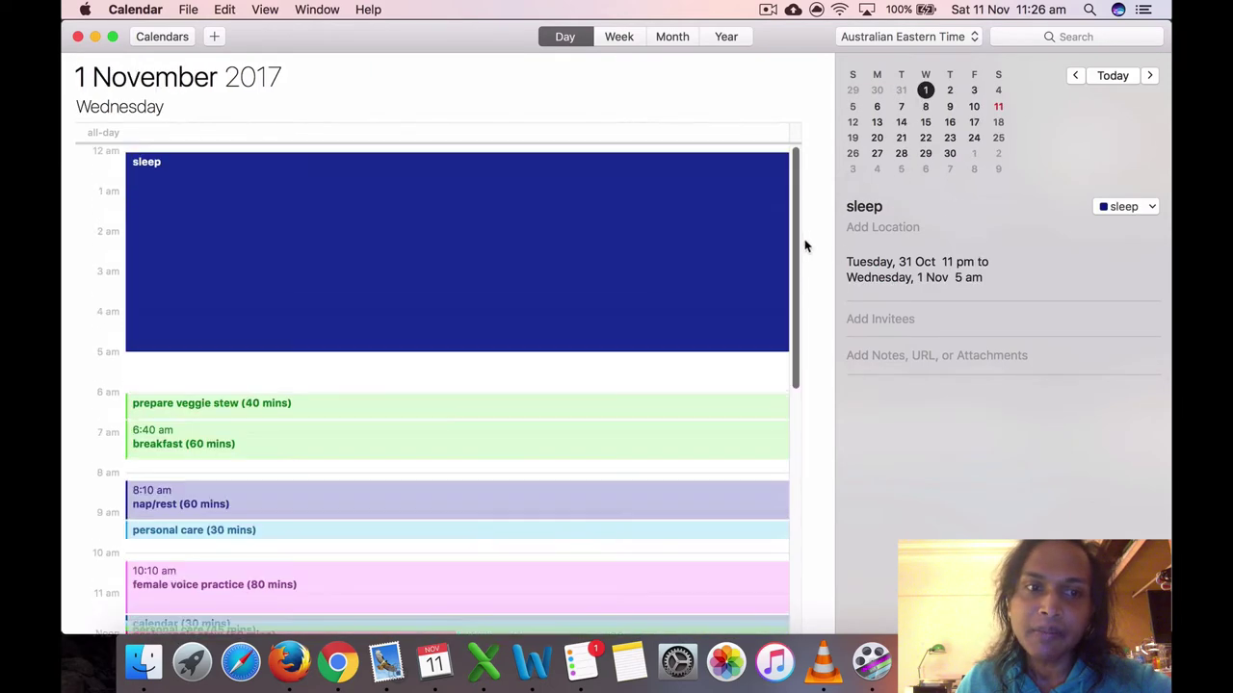
click(194, 367)
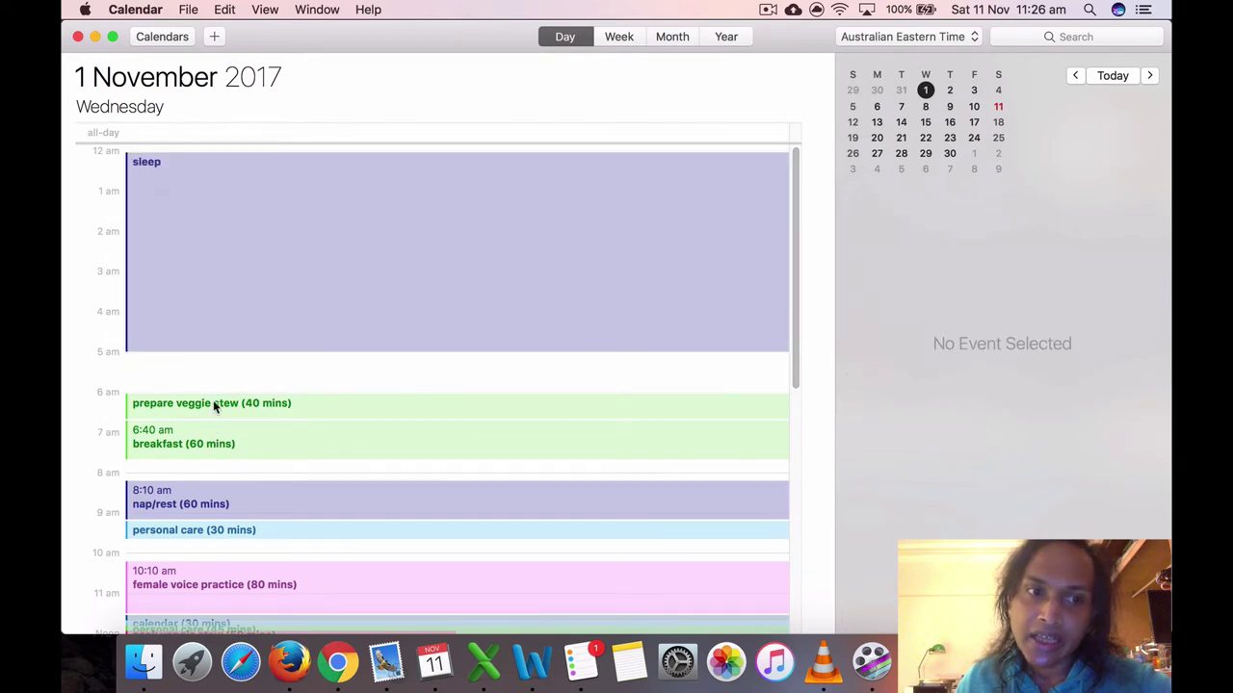
click(214, 405)
click(221, 382)
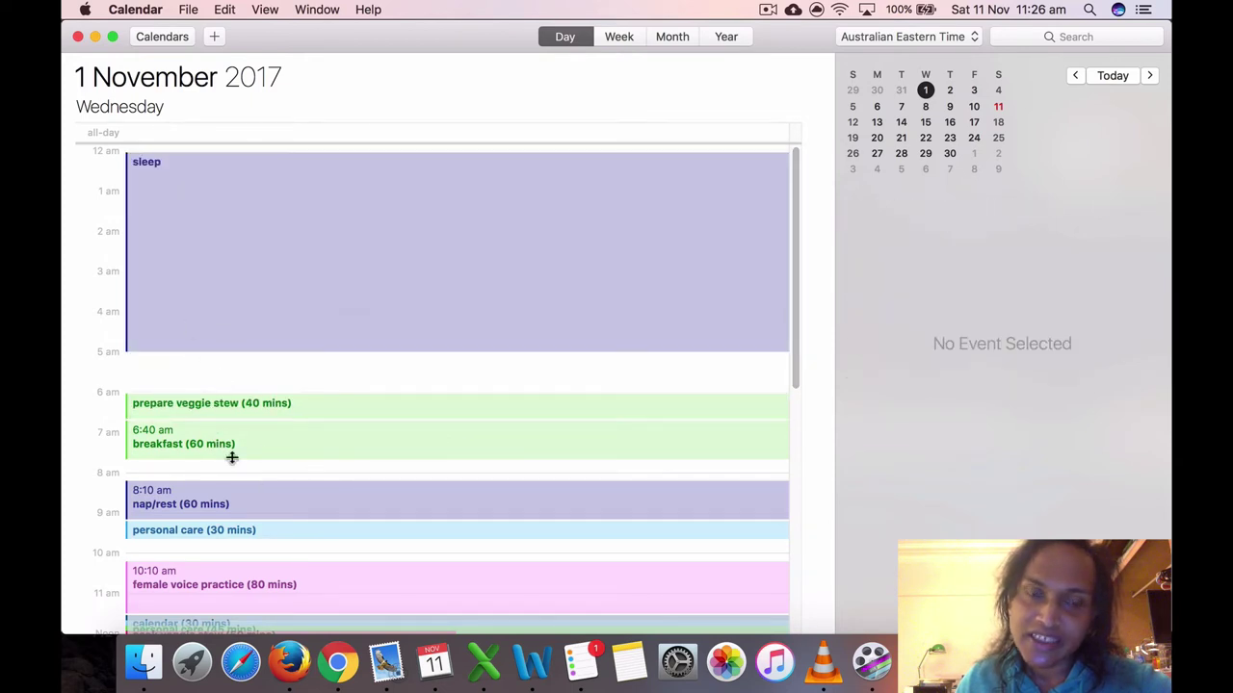
click(257, 403)
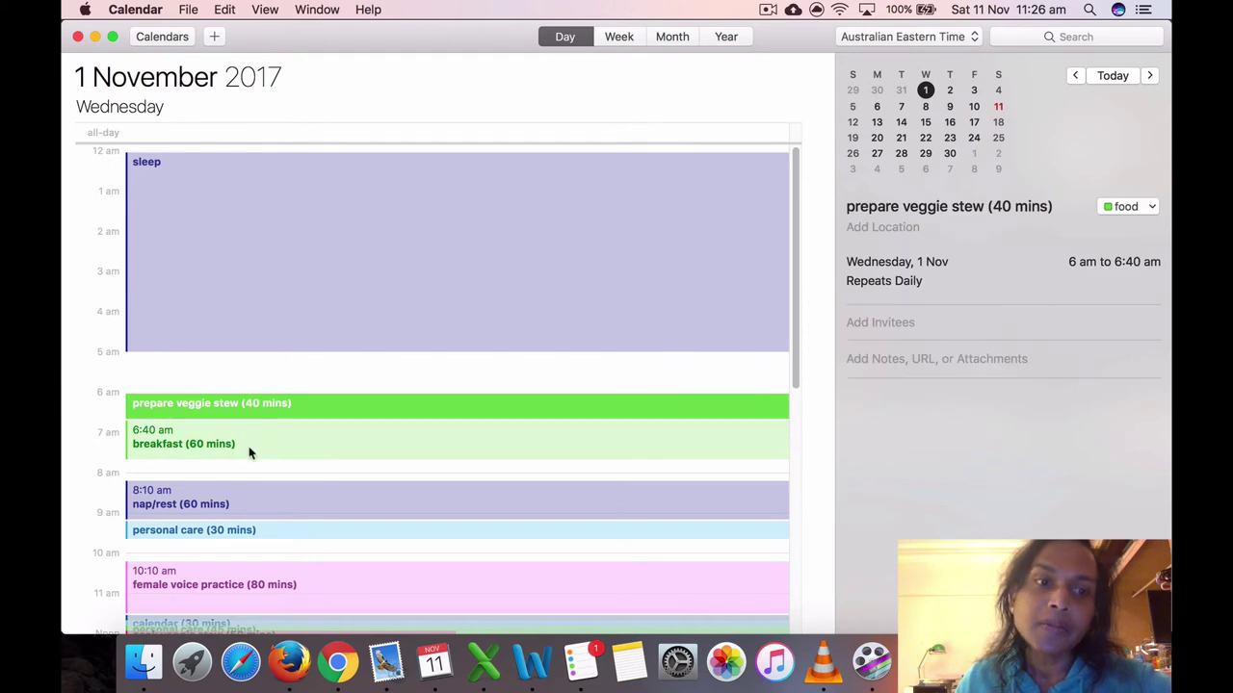
click(248, 451)
Step: Inspect the nap, personal care checklist, voice practice, 30-minute calendar and noon shaving-and-shower events
click(247, 494)
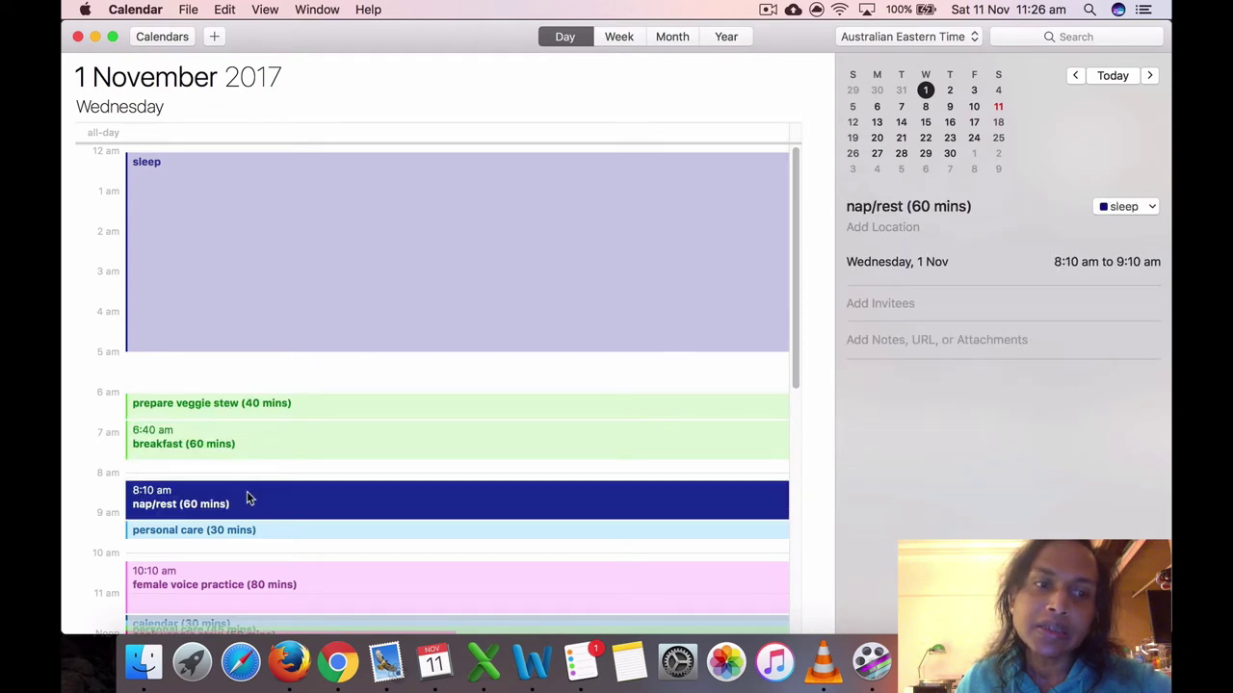
click(243, 536)
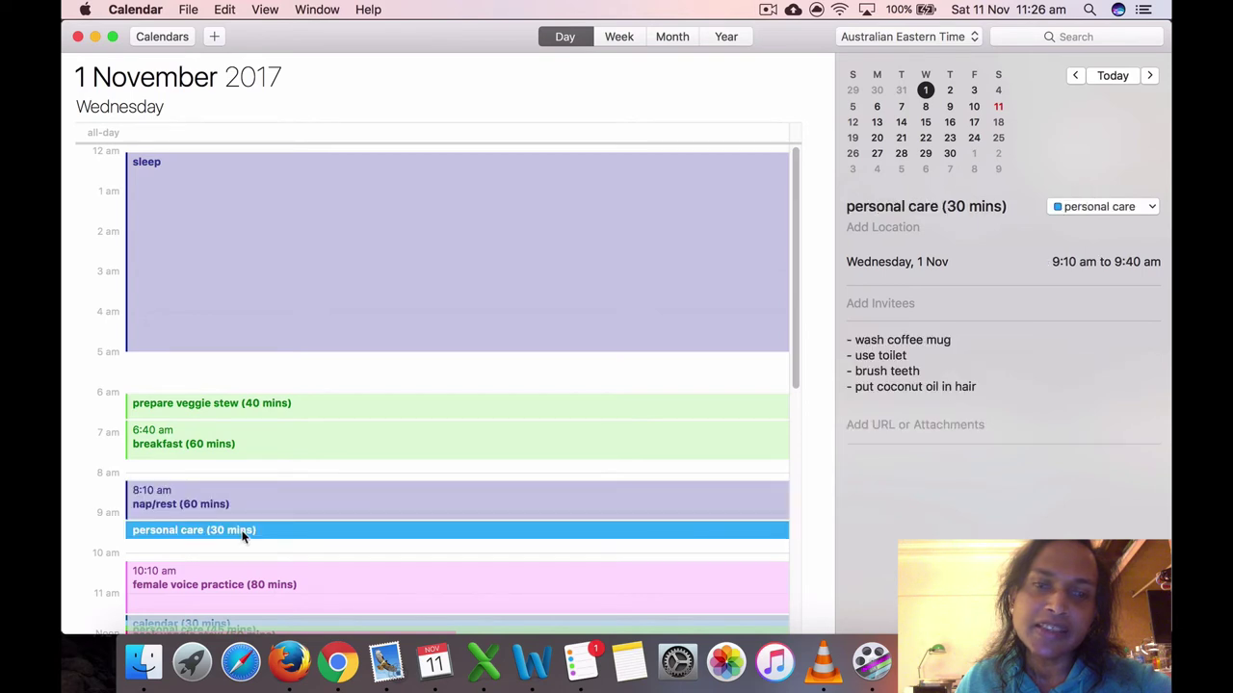
click(251, 585)
scroll(252, 585, down, 1)
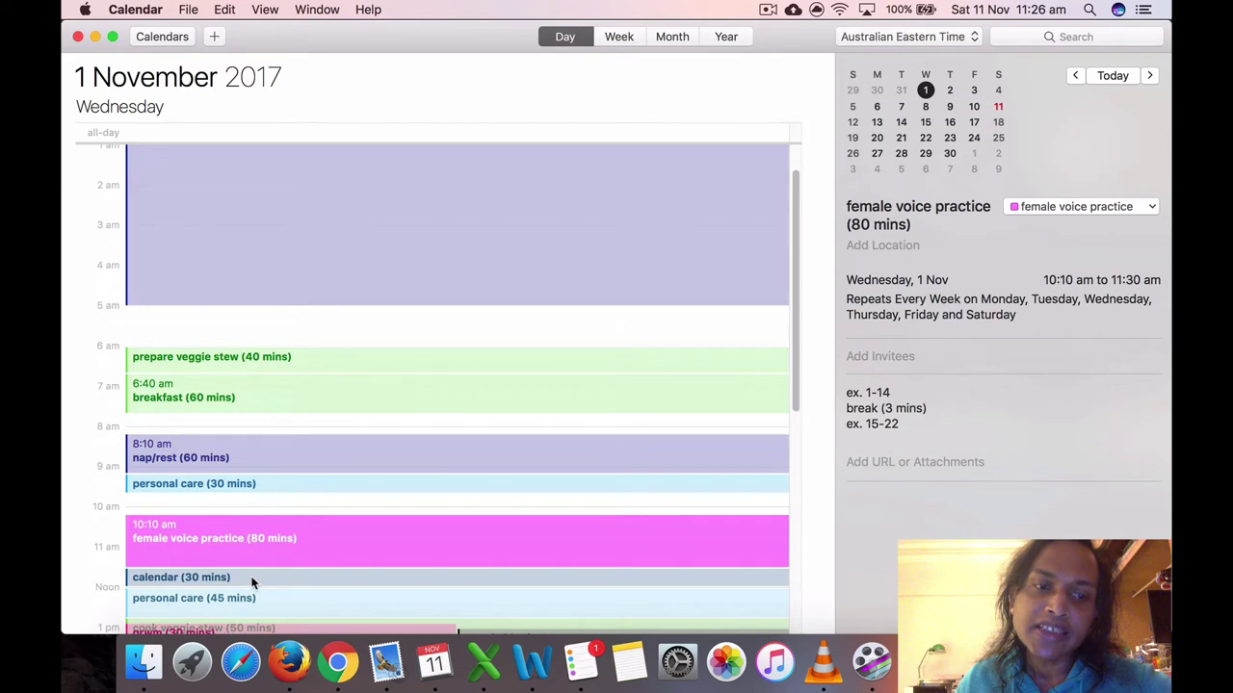
click(252, 581)
click(268, 612)
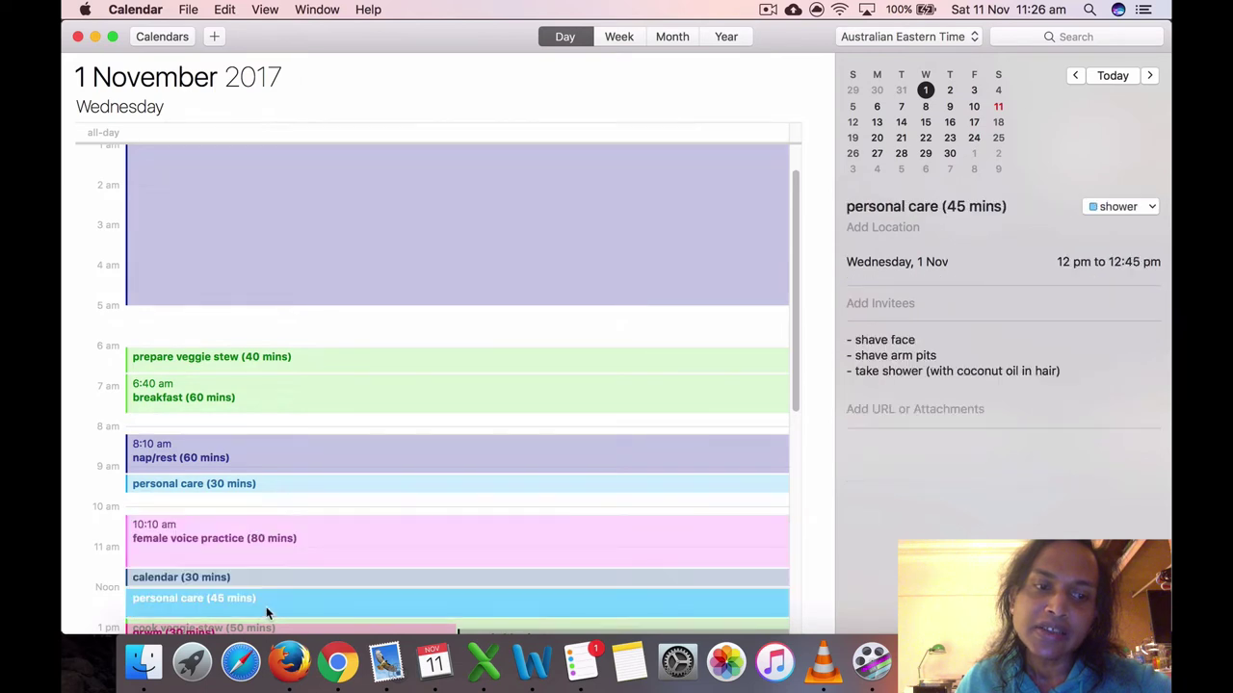
scroll(268, 613, down, 1)
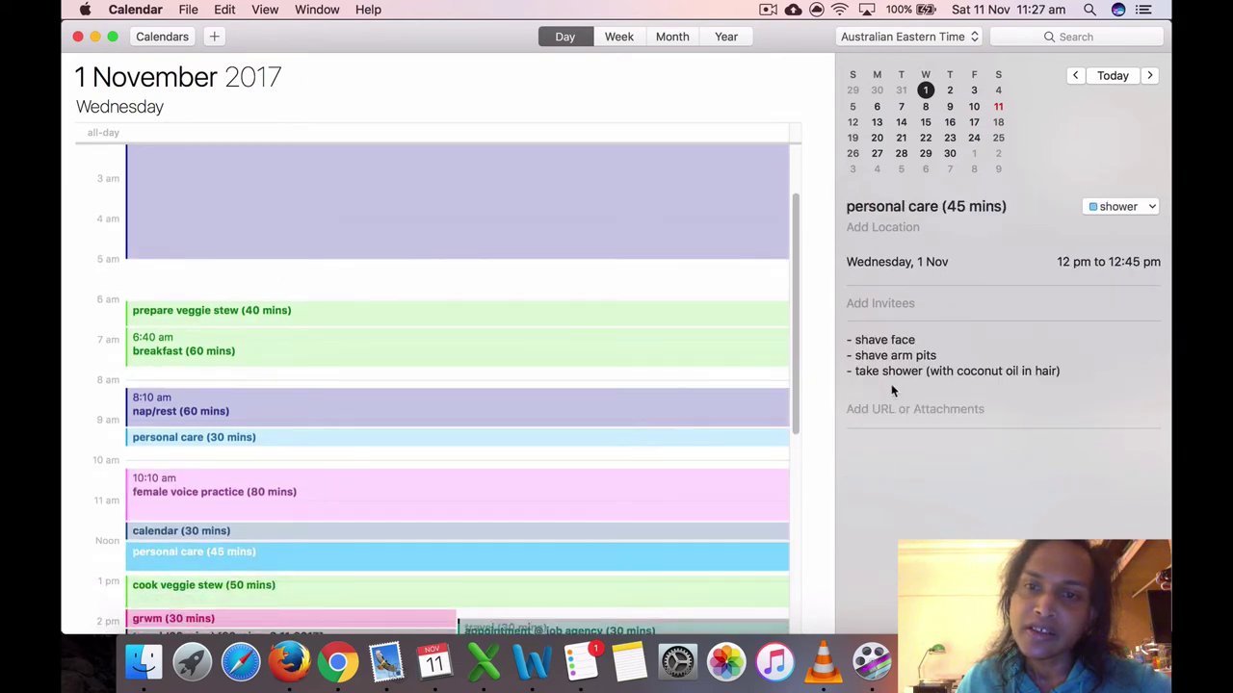
Step: Inspect cook veggie stew, 1:40 pm grwm, 2 pm travel, job agency appointment and 20-minute travel
scroll(275, 559, down, 2)
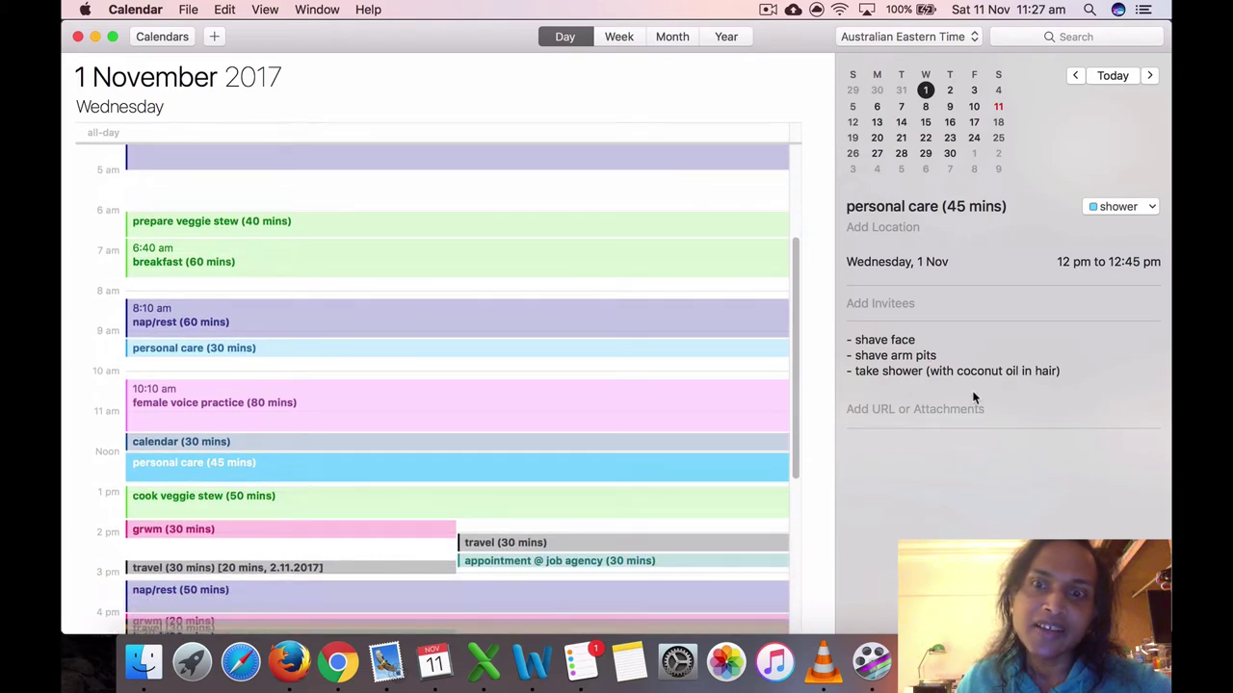
click(250, 510)
click(289, 528)
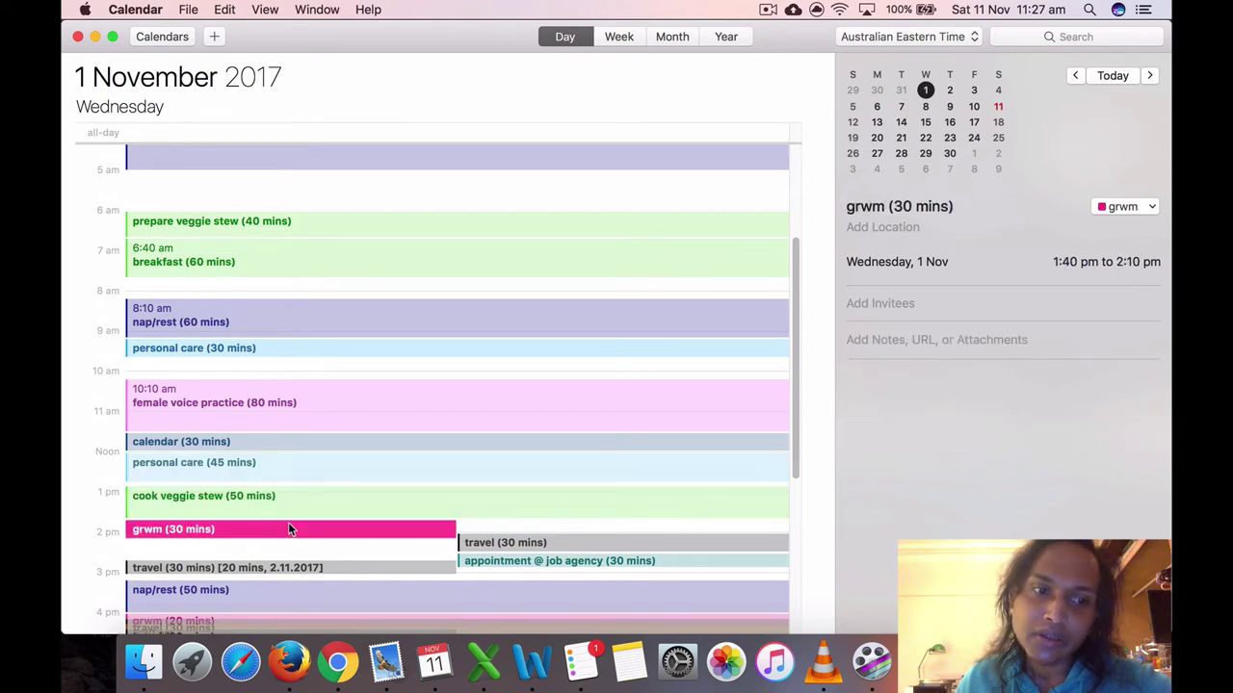
click(486, 547)
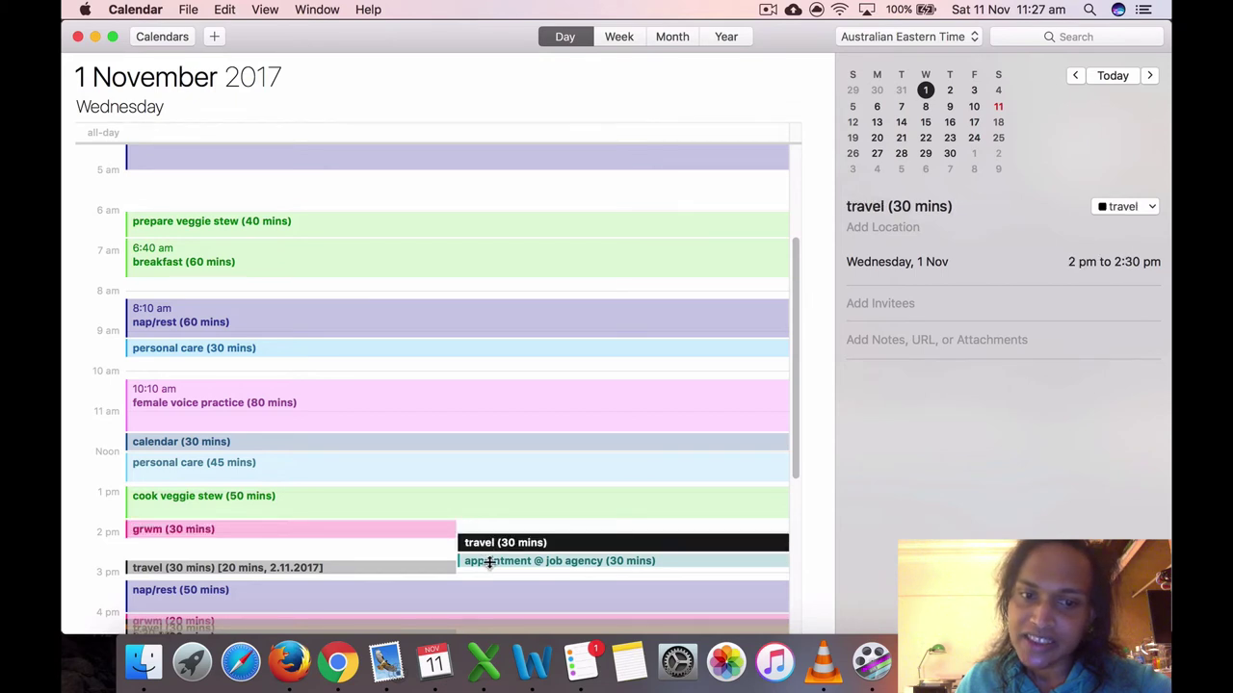
click(490, 563)
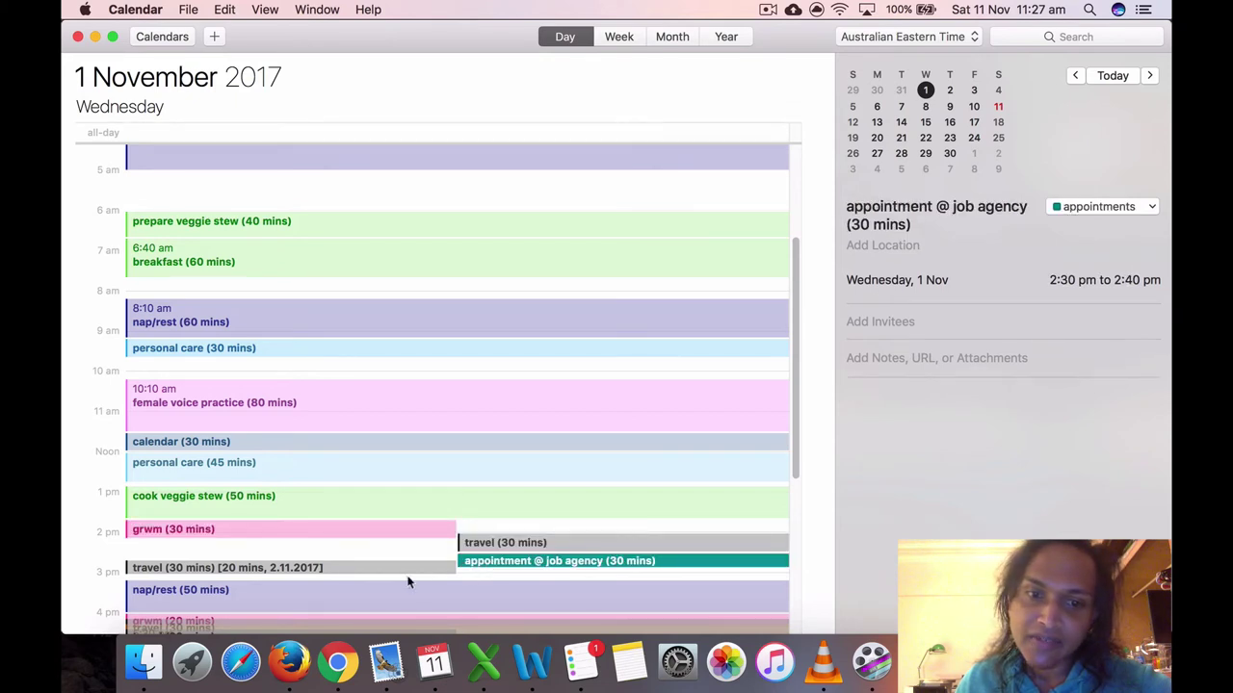
click(351, 570)
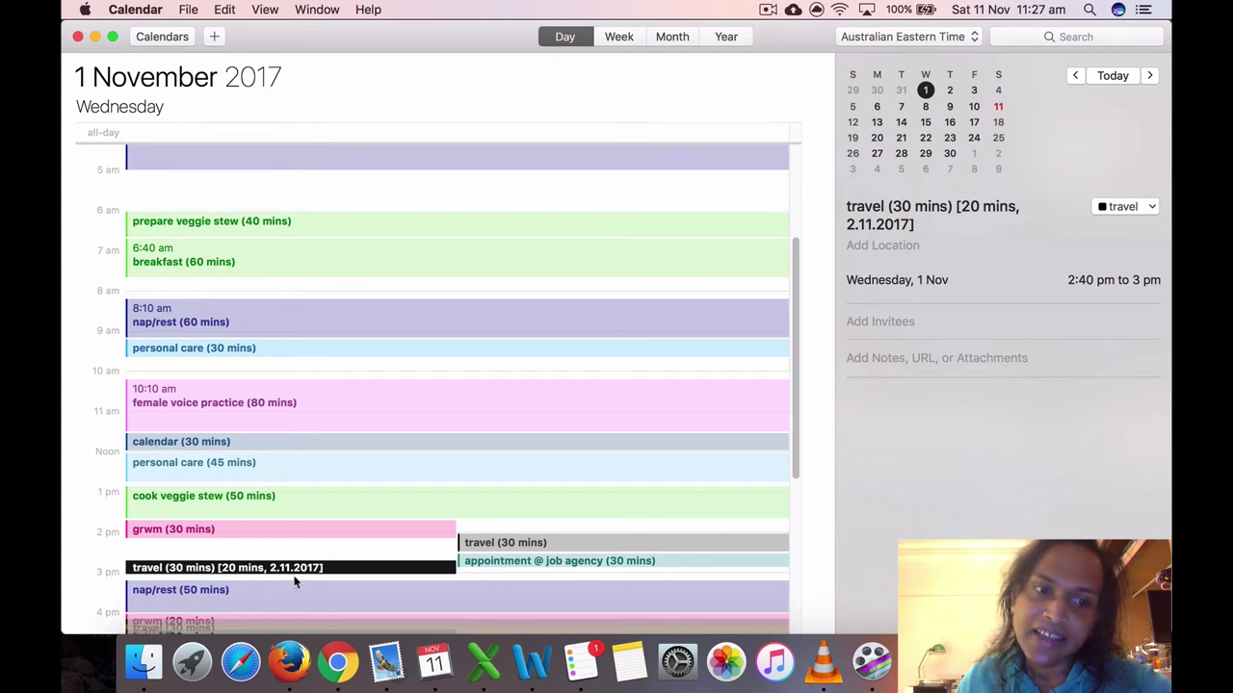
Step: Inspect 1 November's afternoon nap, 4 pm grwm, 5 pm travel and evening business class
scroll(280, 578, down, 2)
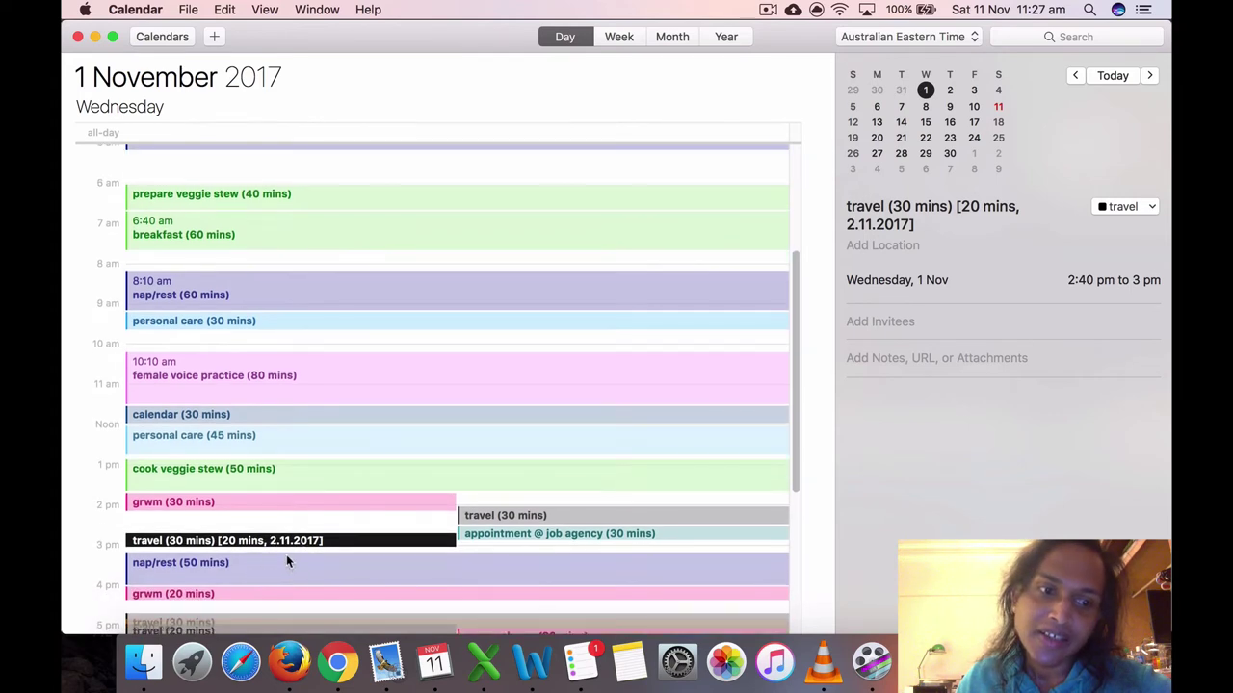
click(273, 569)
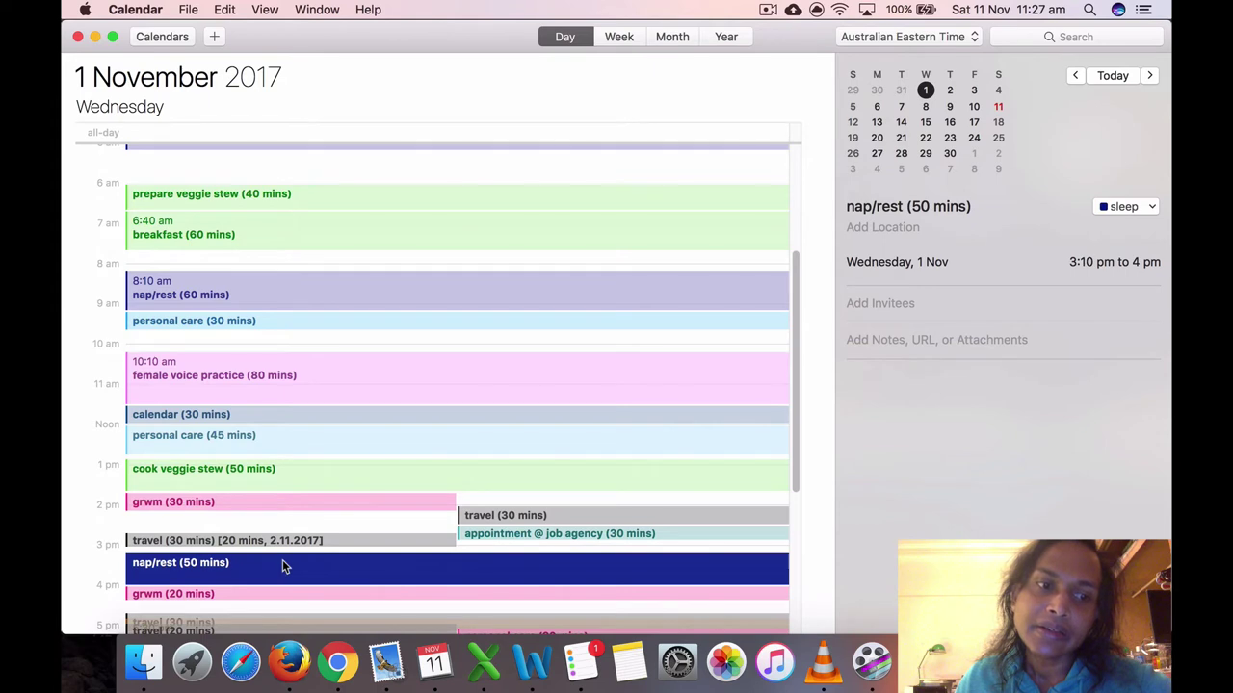
scroll(282, 567, down, 4)
click(286, 535)
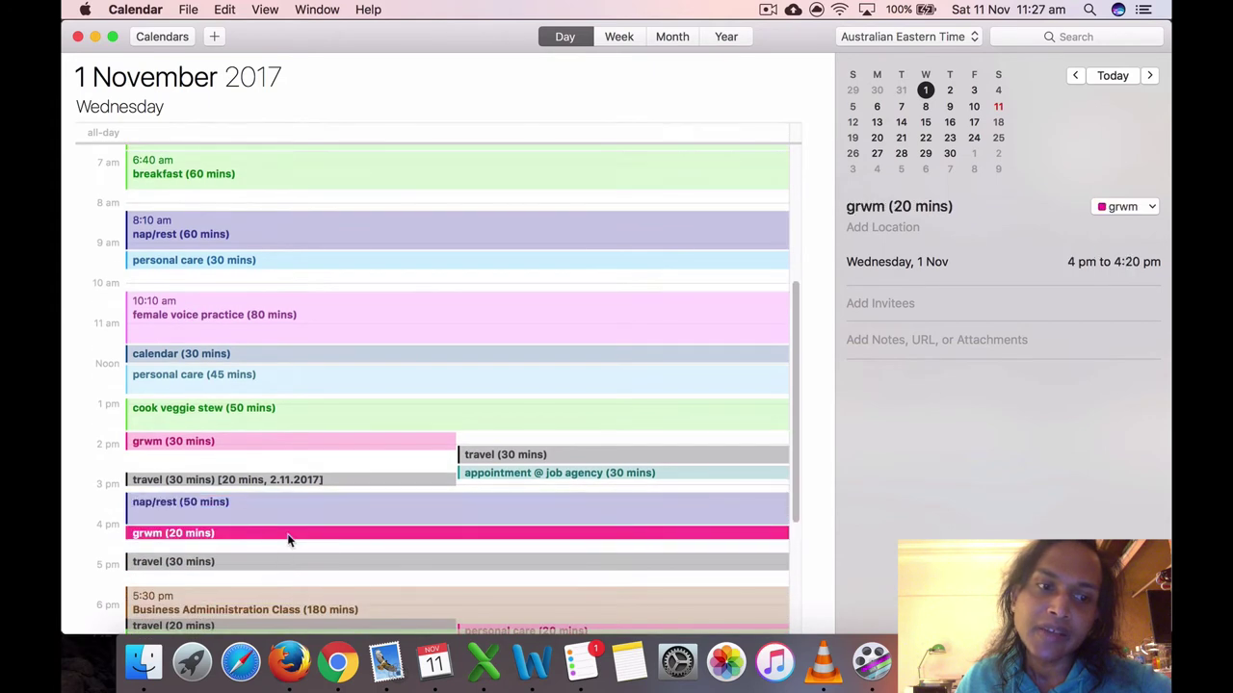
click(284, 566)
scroll(285, 567, down, 3)
click(285, 566)
scroll(284, 567, down, 5)
scroll(284, 567, down, 4)
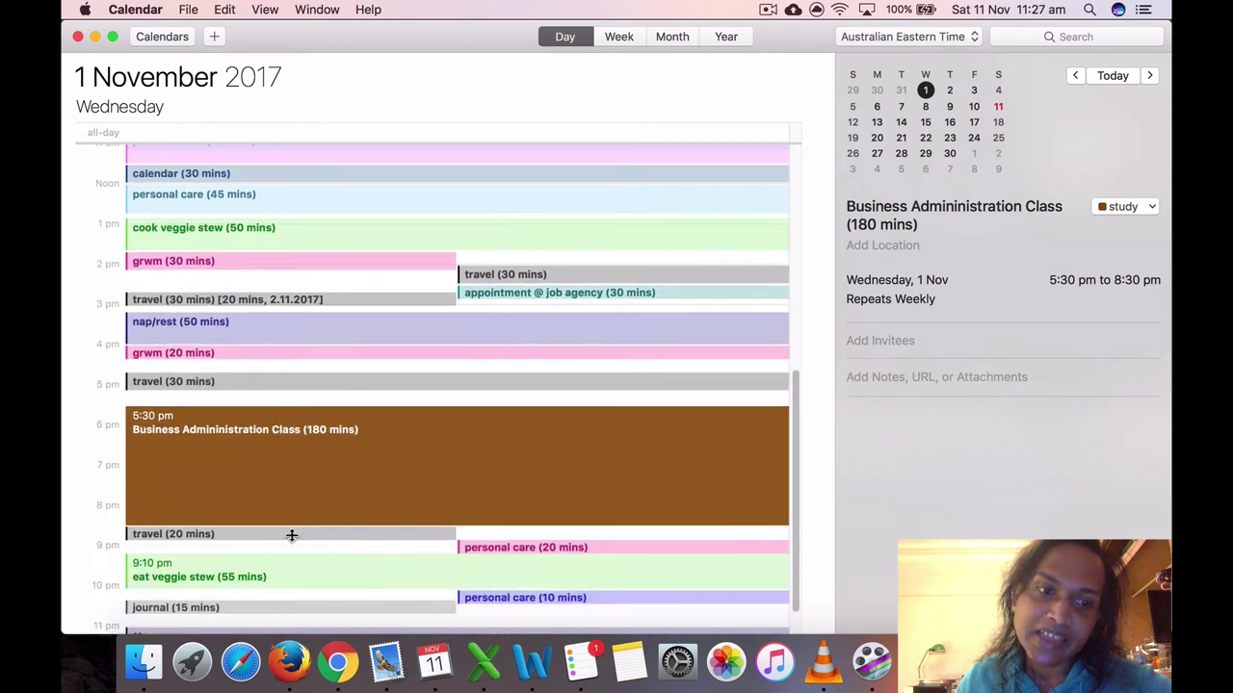
Step: Inspect the 8:30 pm travel, personal care, eat veggie stew, journal and 11 pm sleep events
click(293, 537)
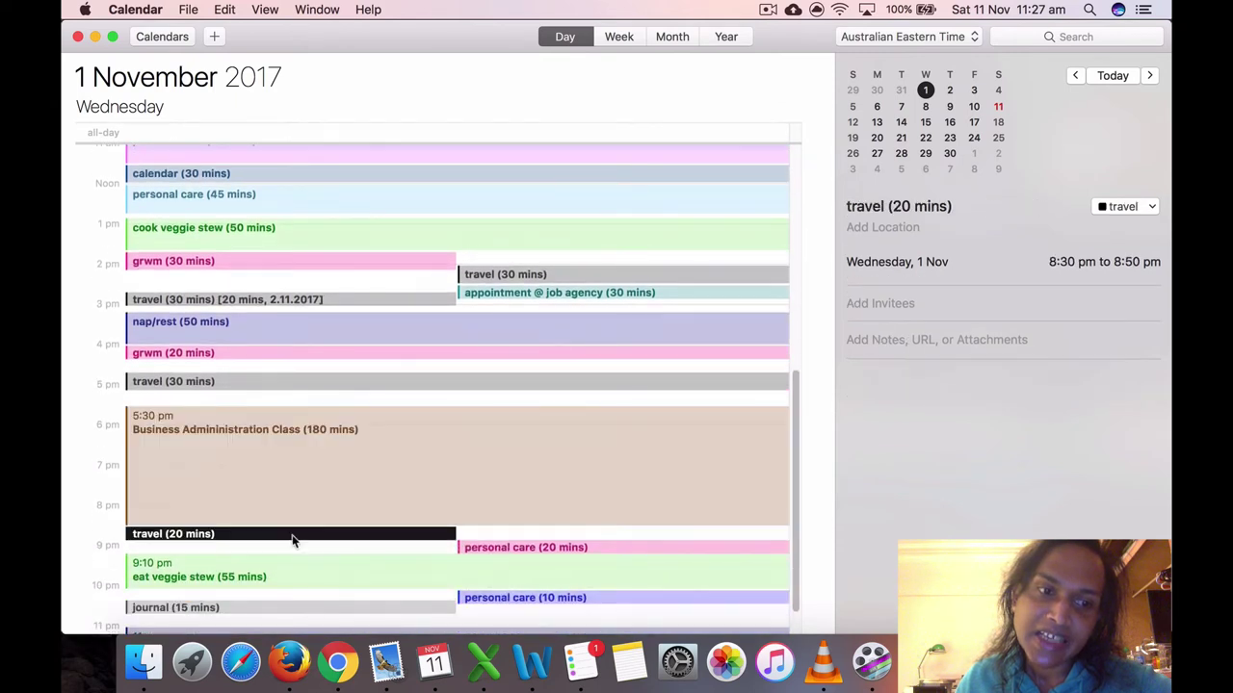
click(491, 549)
click(419, 573)
scroll(417, 576, down, 2)
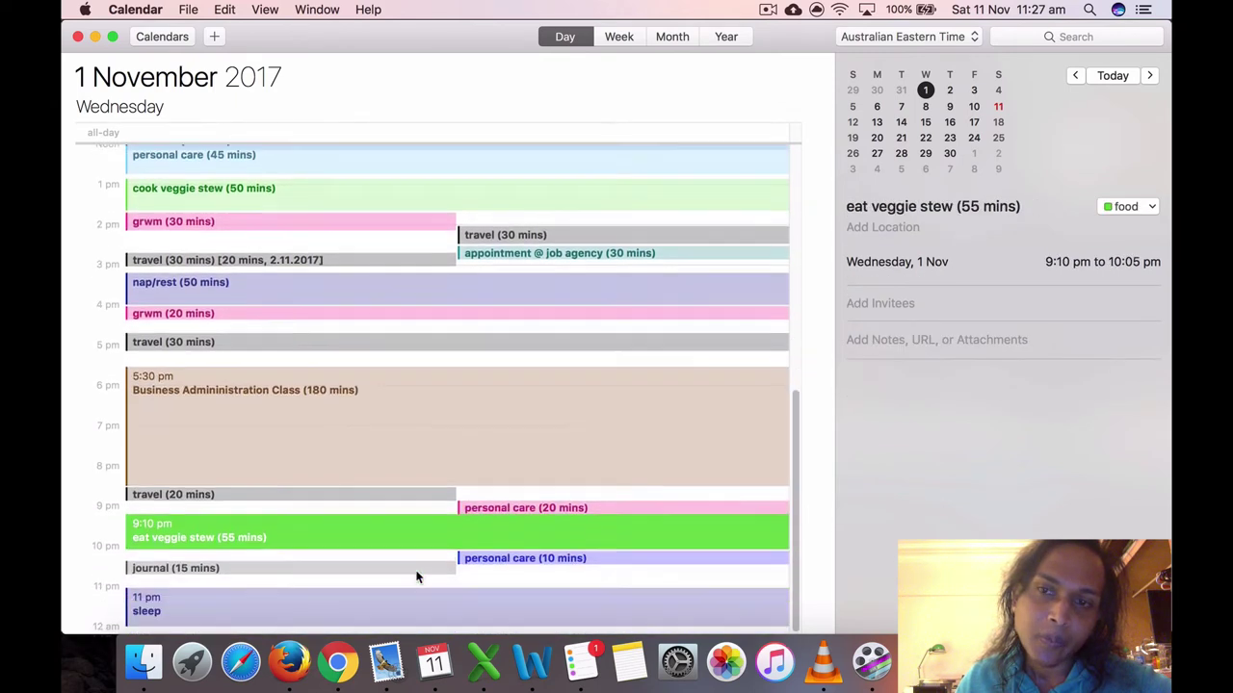
click(474, 560)
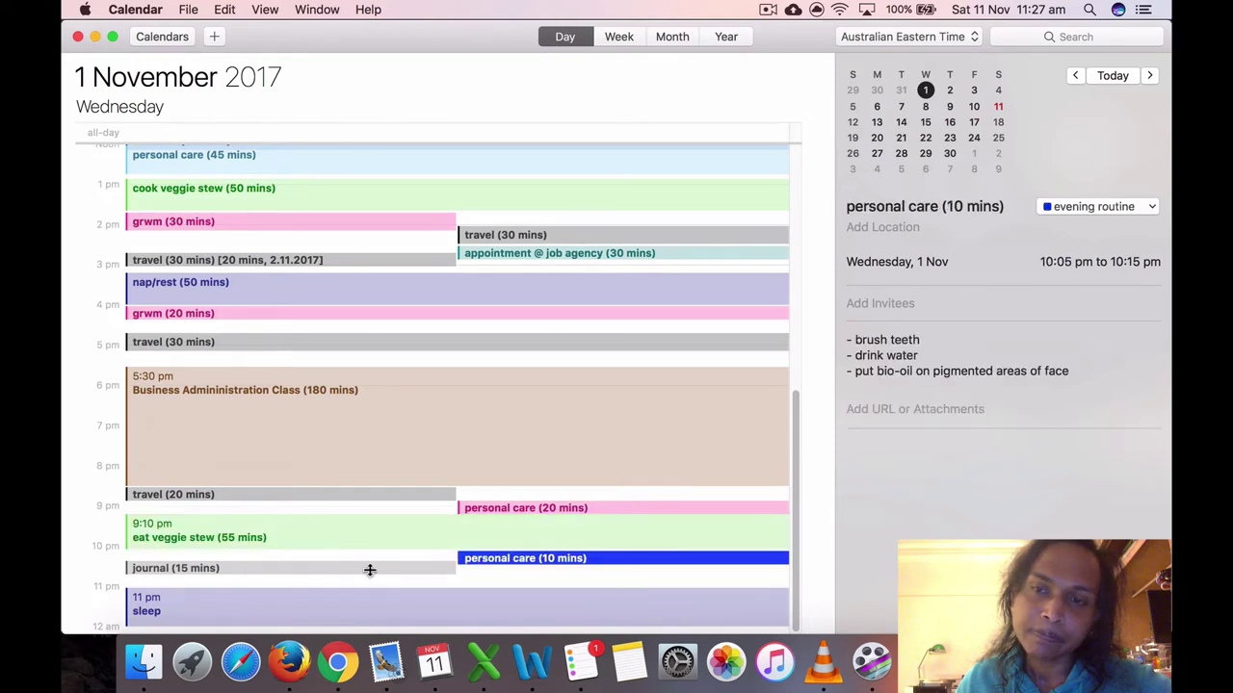
click(340, 574)
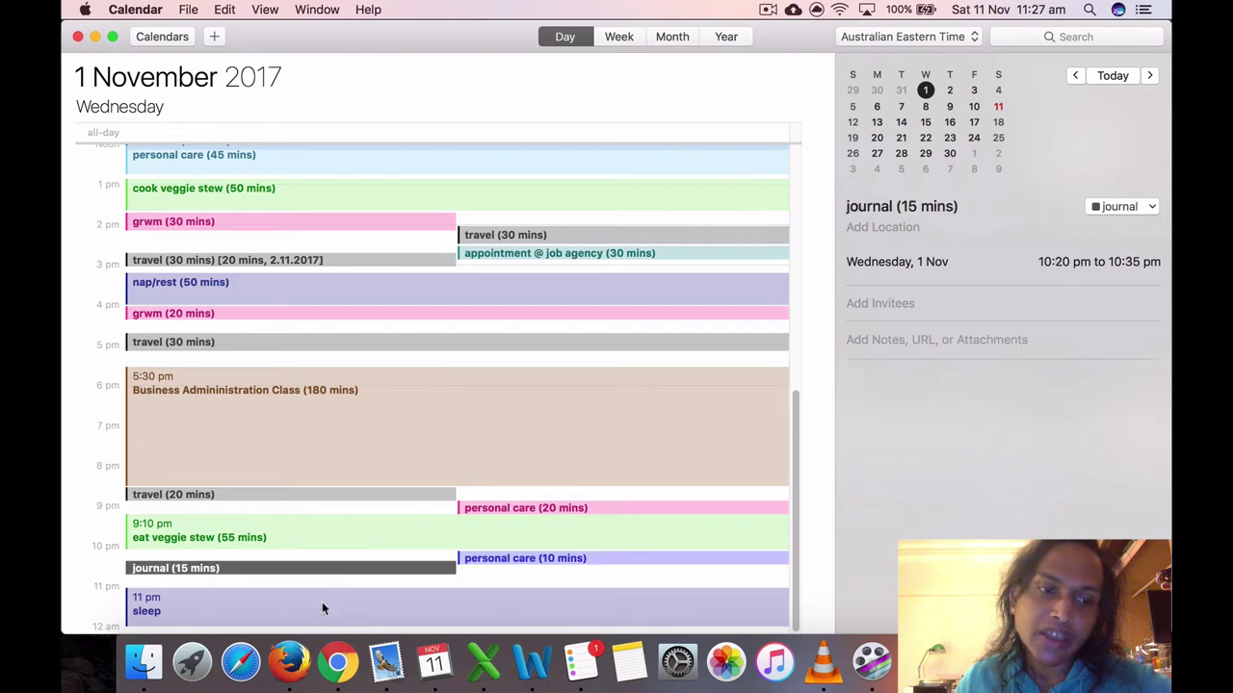
click(310, 623)
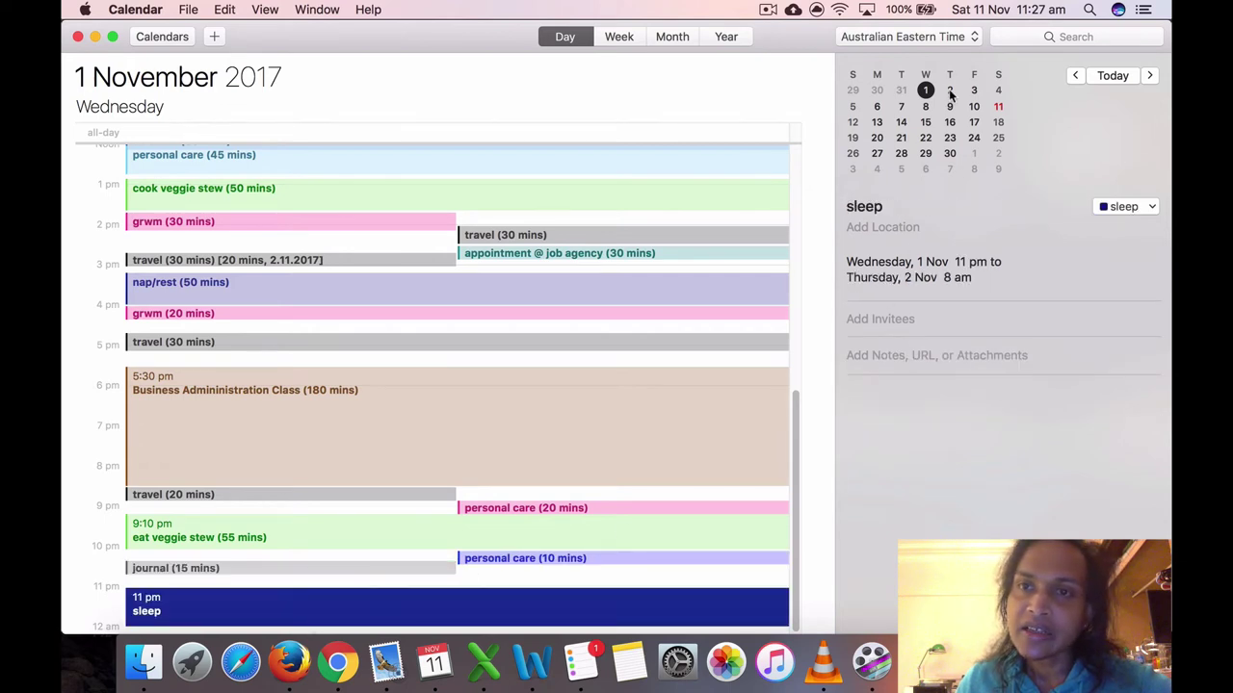
click(948, 89)
scroll(482, 353, up, 2)
scroll(465, 413, up, 2)
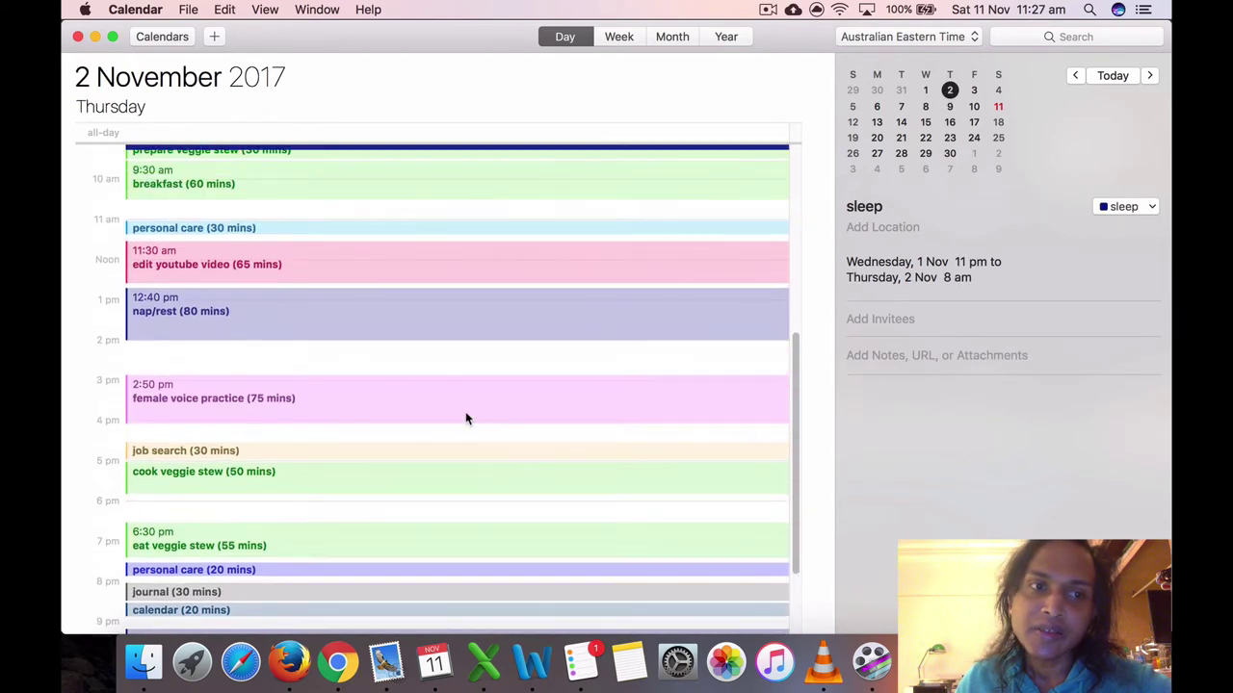
scroll(465, 414, up, 2)
scroll(465, 419, up, 1)
scroll(463, 420, up, 2)
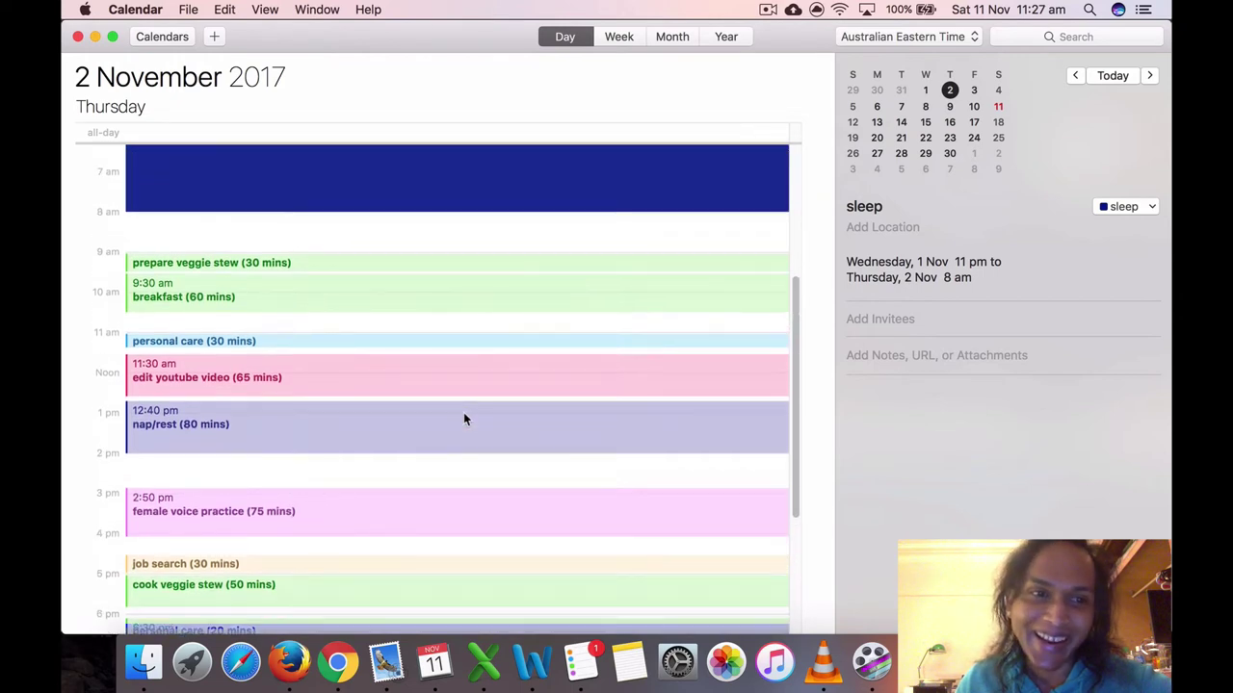
scroll(462, 420, up, 1)
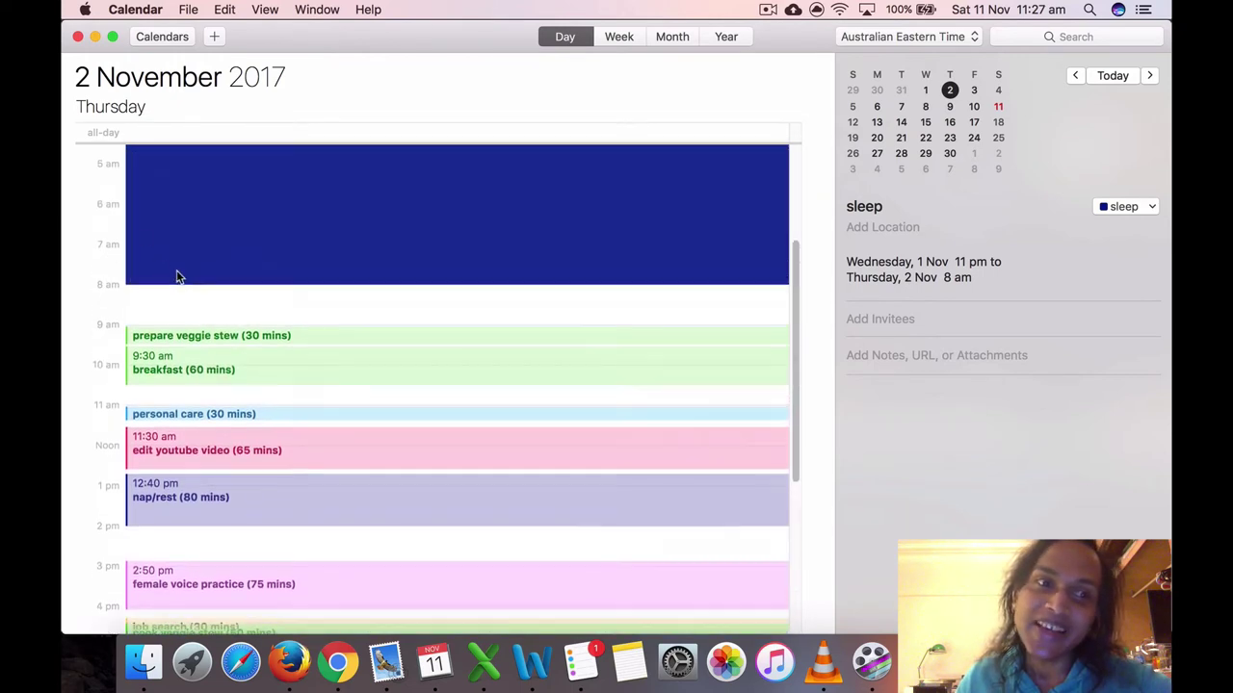
scroll(177, 289, up, 2)
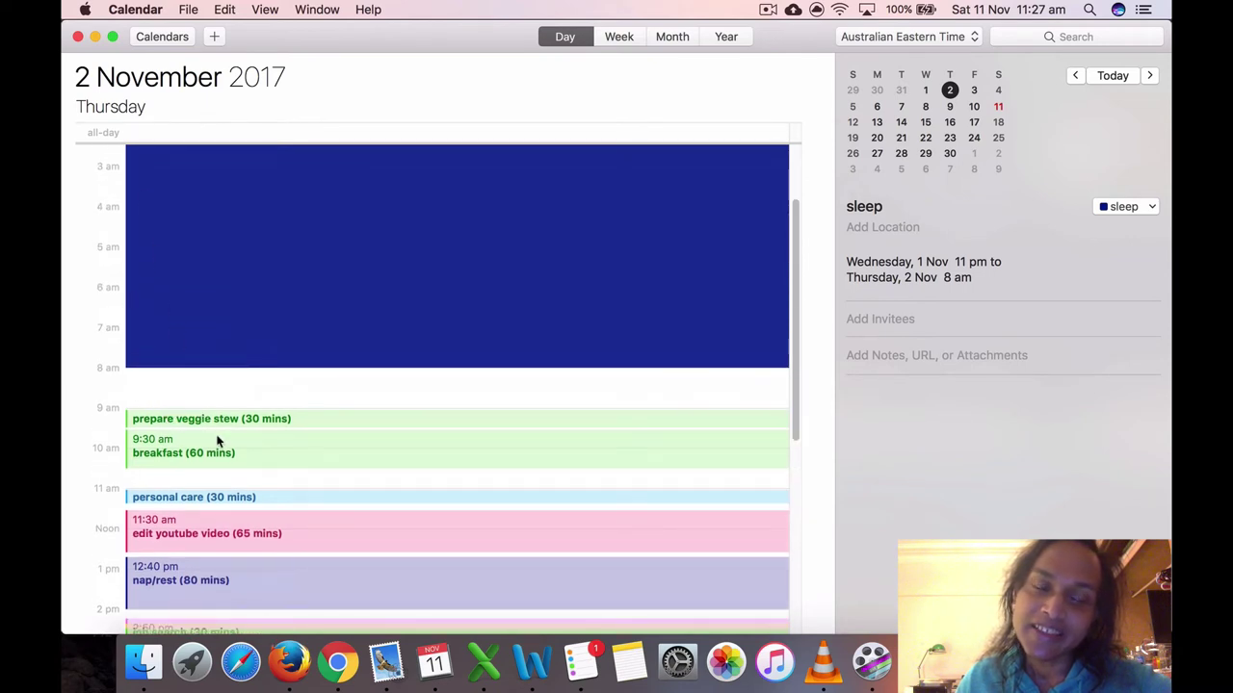
click(174, 420)
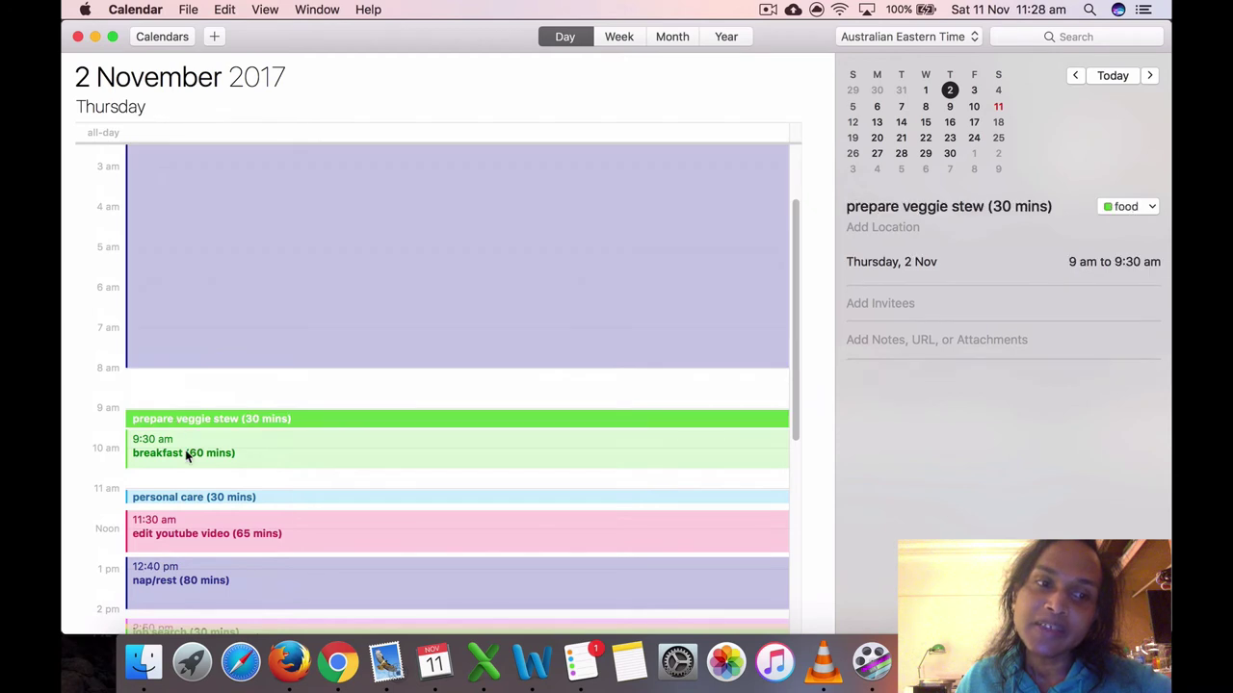
click(186, 454)
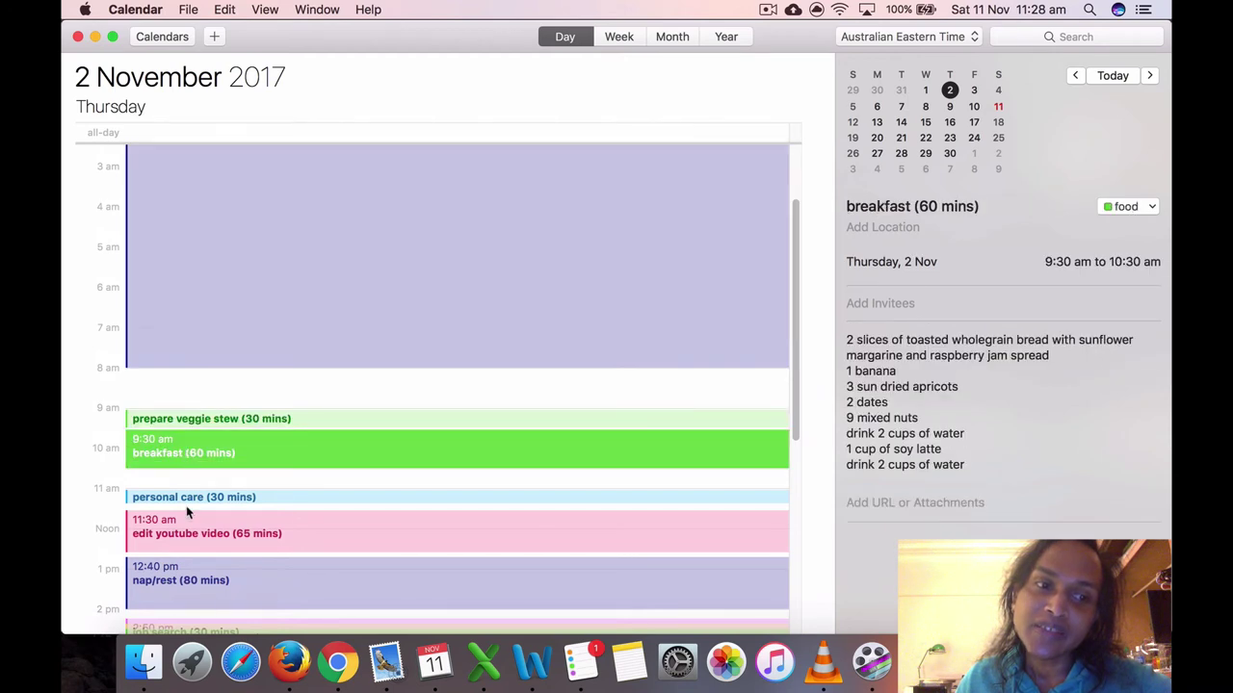
click(190, 498)
click(192, 540)
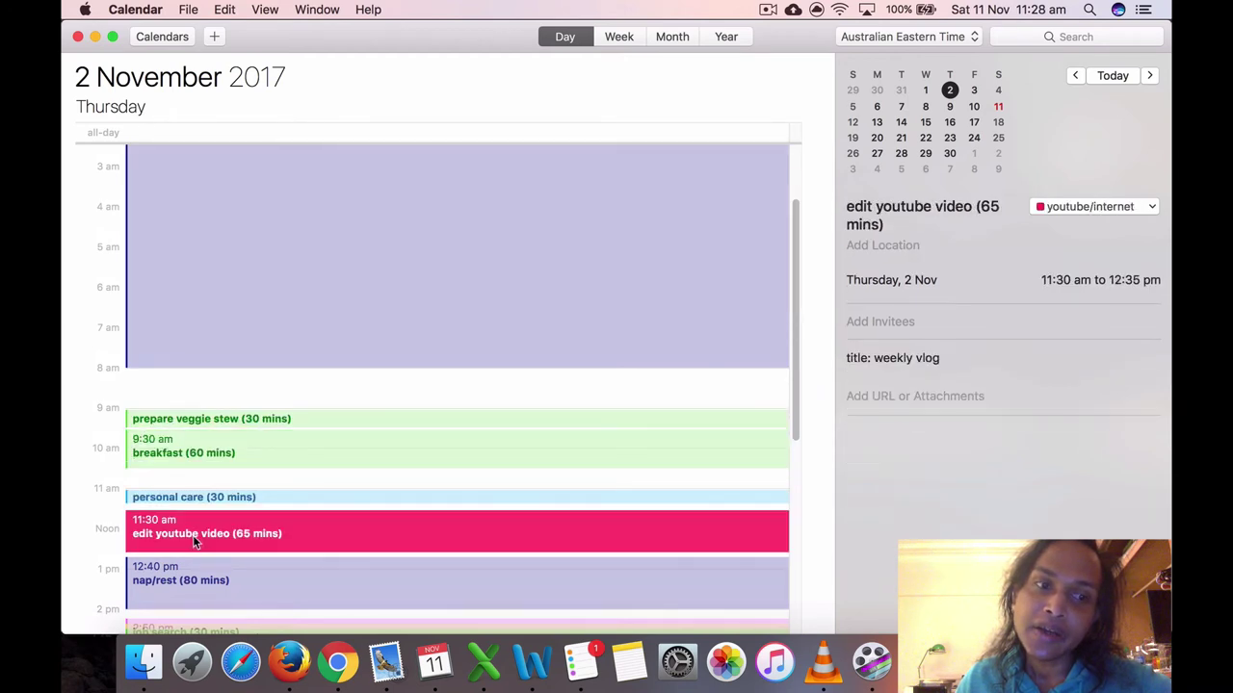
scroll(193, 537, down, 2)
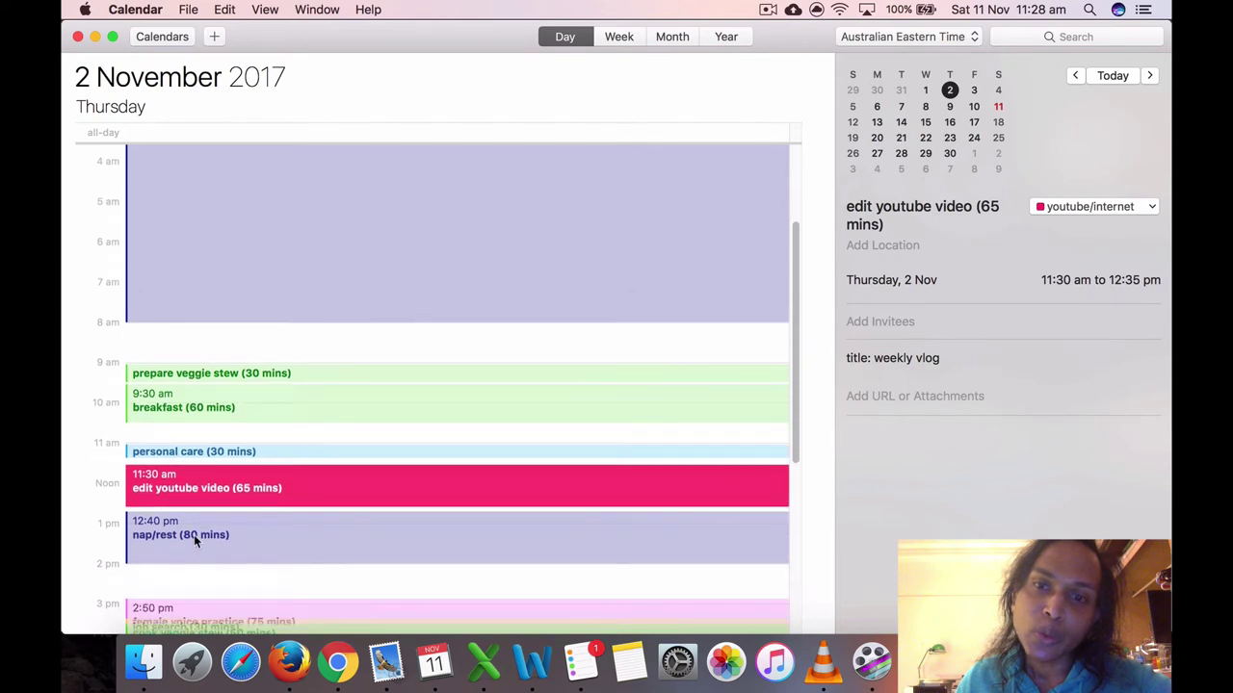
click(203, 536)
scroll(202, 521, down, 2)
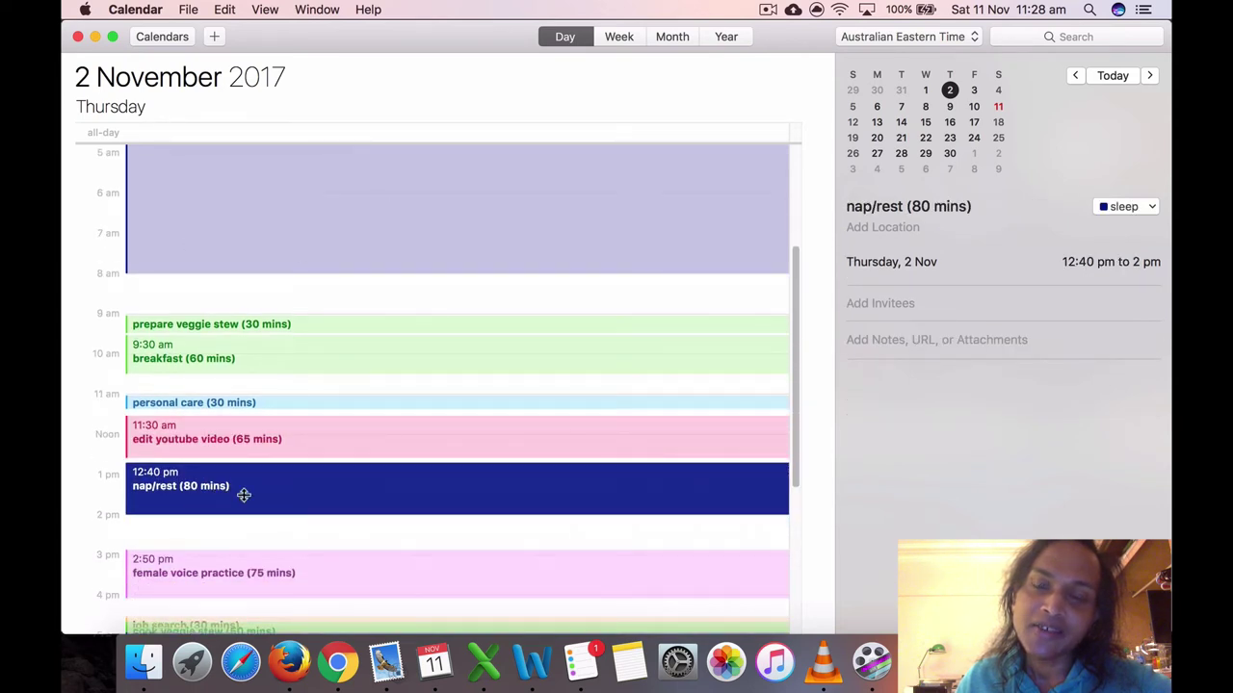
Step: Inspect Thursday's female voice practice, job search and cook veggie stew events
scroll(279, 542, down, 1)
click(248, 550)
scroll(249, 550, down, 2)
click(250, 547)
click(248, 575)
scroll(247, 576, down, 2)
scroll(248, 576, down, 3)
Step: Inspect Thursday's eat veggie stew, 20-min personal care, 30-min journal, calendar and sleep events
click(270, 493)
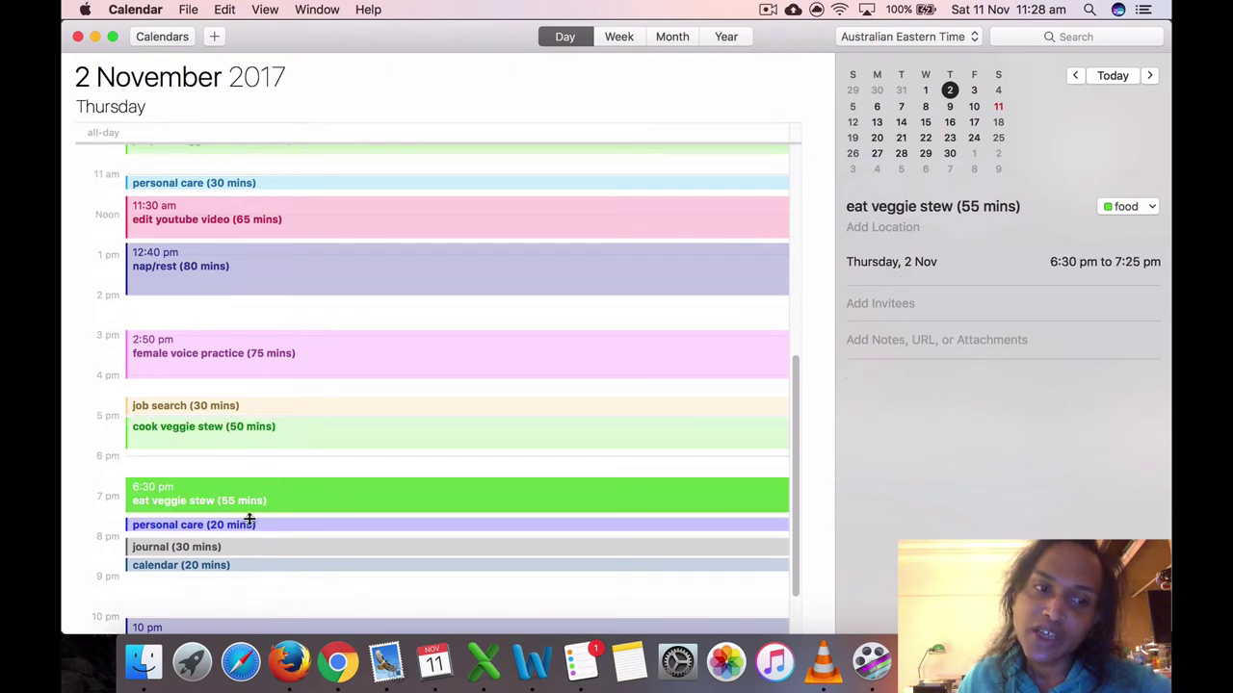
click(249, 523)
click(246, 549)
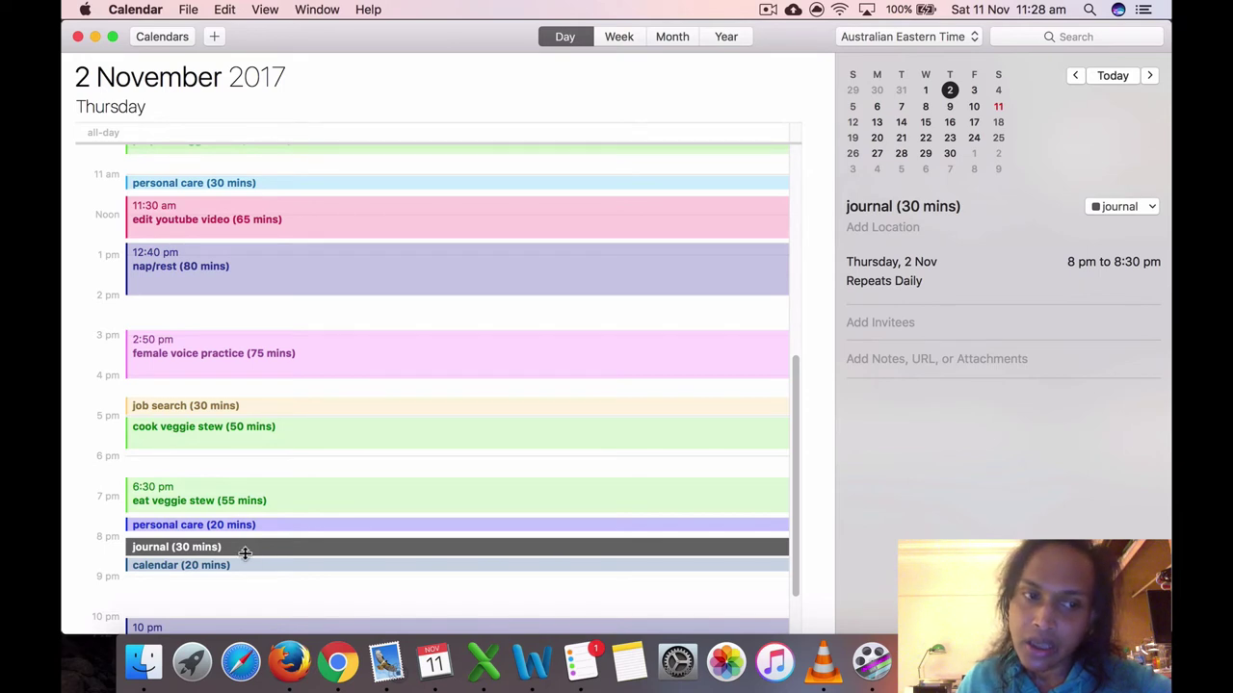
click(222, 567)
scroll(267, 580, down, 1)
scroll(267, 580, down, 1)
click(260, 596)
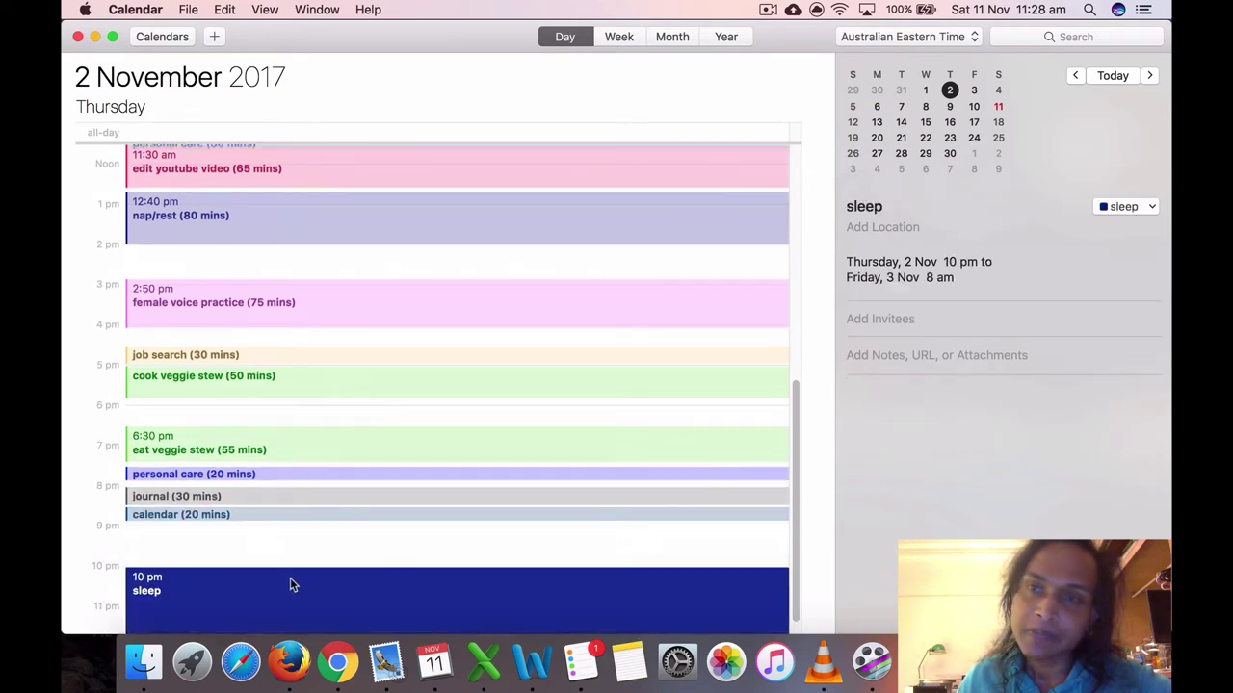
Step: Switch to Friday 3 November and inspect the prepare veggie stew and breakfast events
click(973, 91)
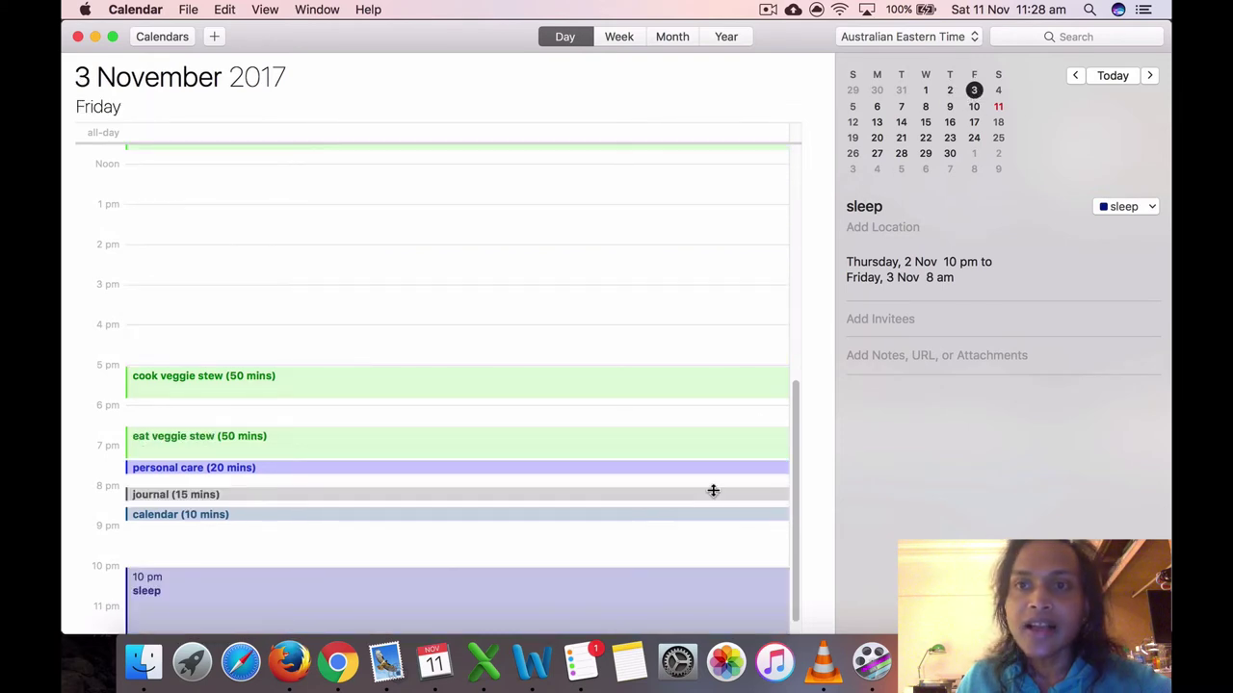
drag(792, 579, 794, 343)
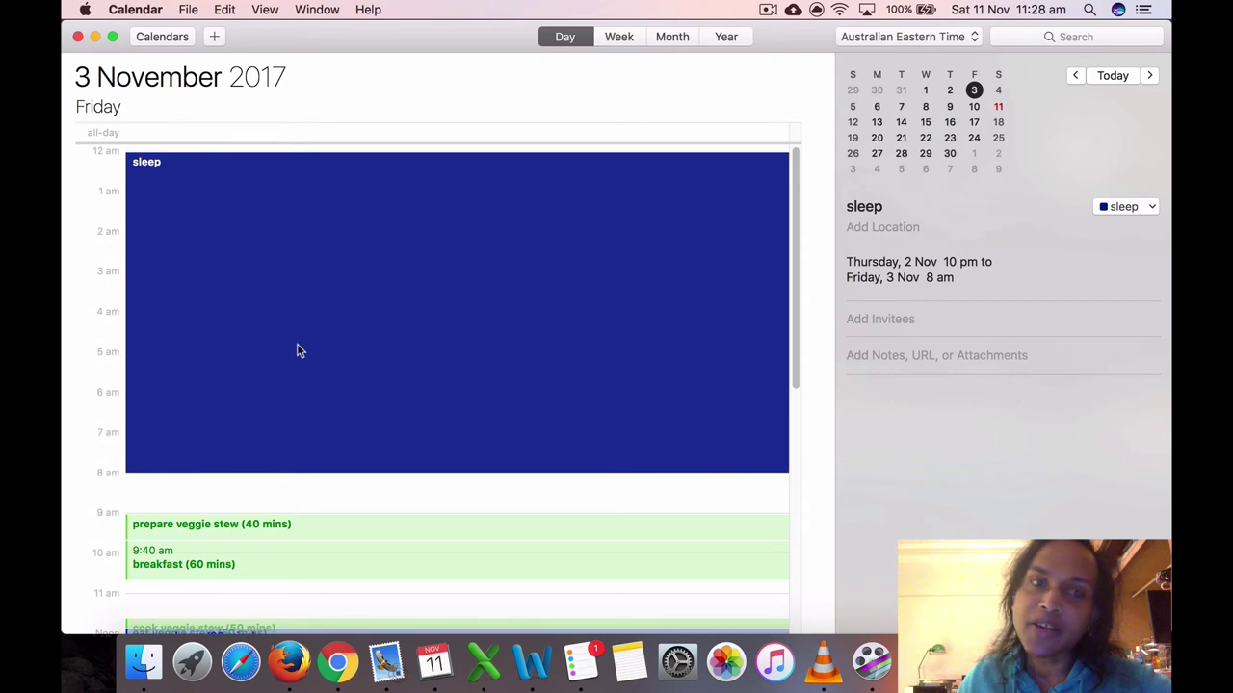
click(200, 505)
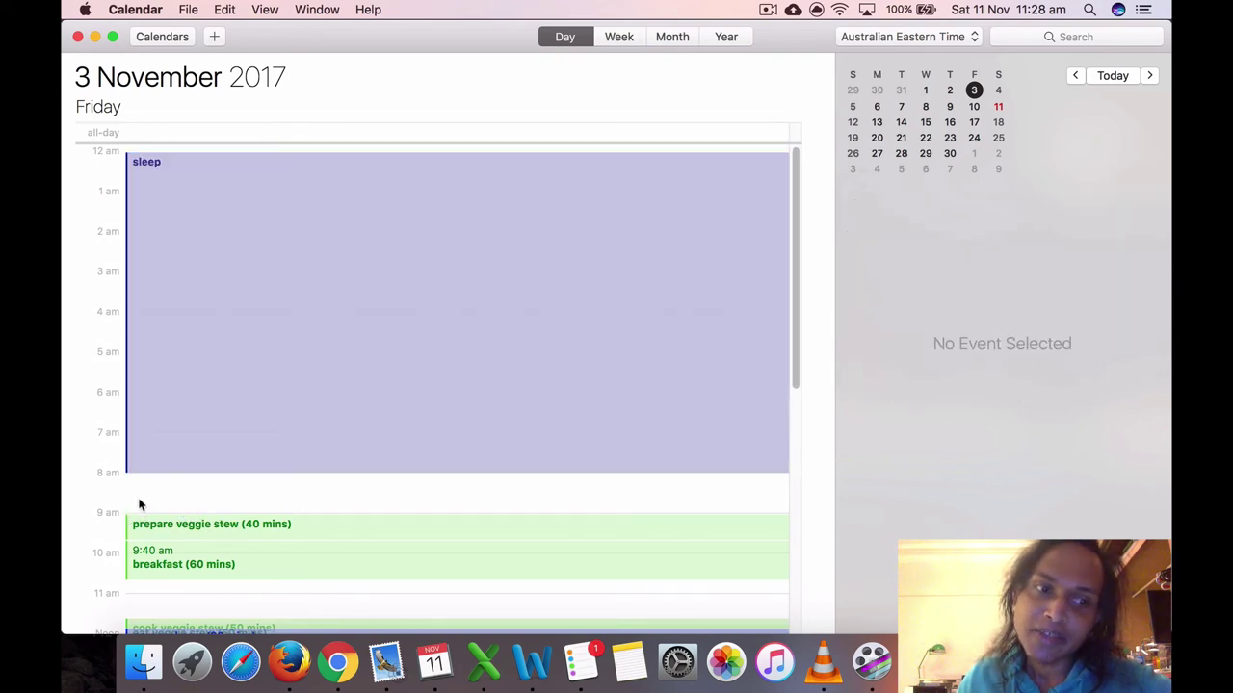
click(156, 535)
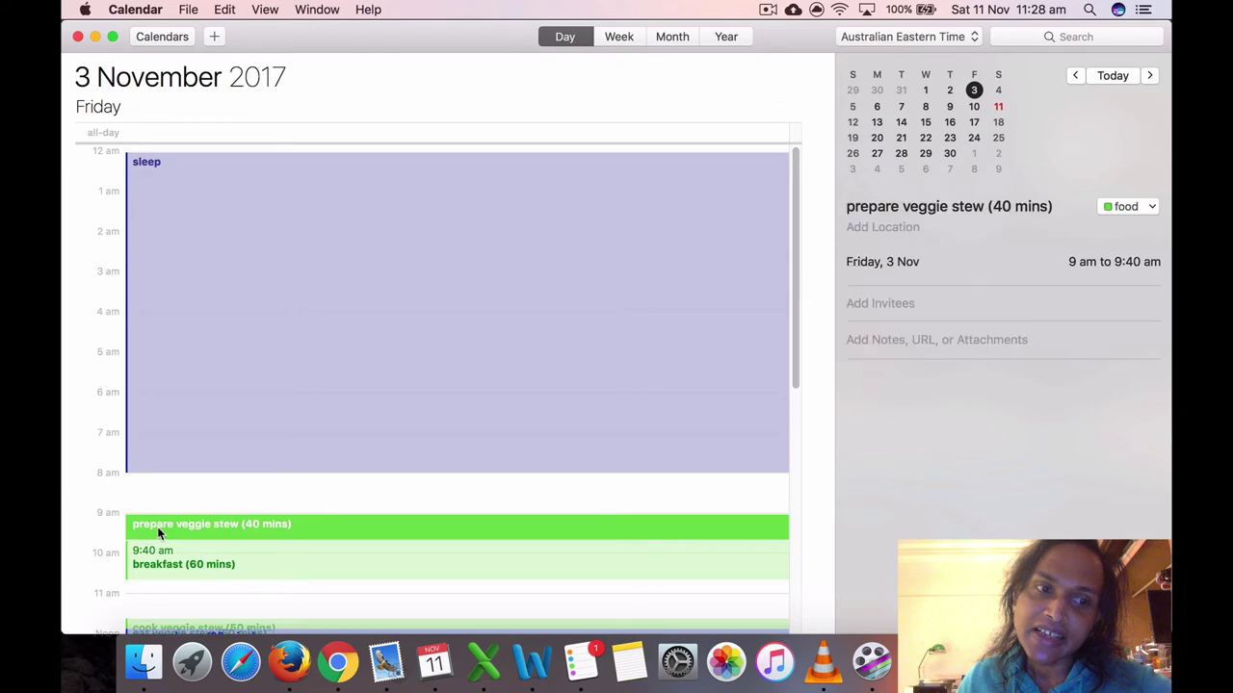
click(185, 575)
Step: Scroll through Friday's day and inspect the cook and eat veggie stew events
scroll(187, 575, down, 5)
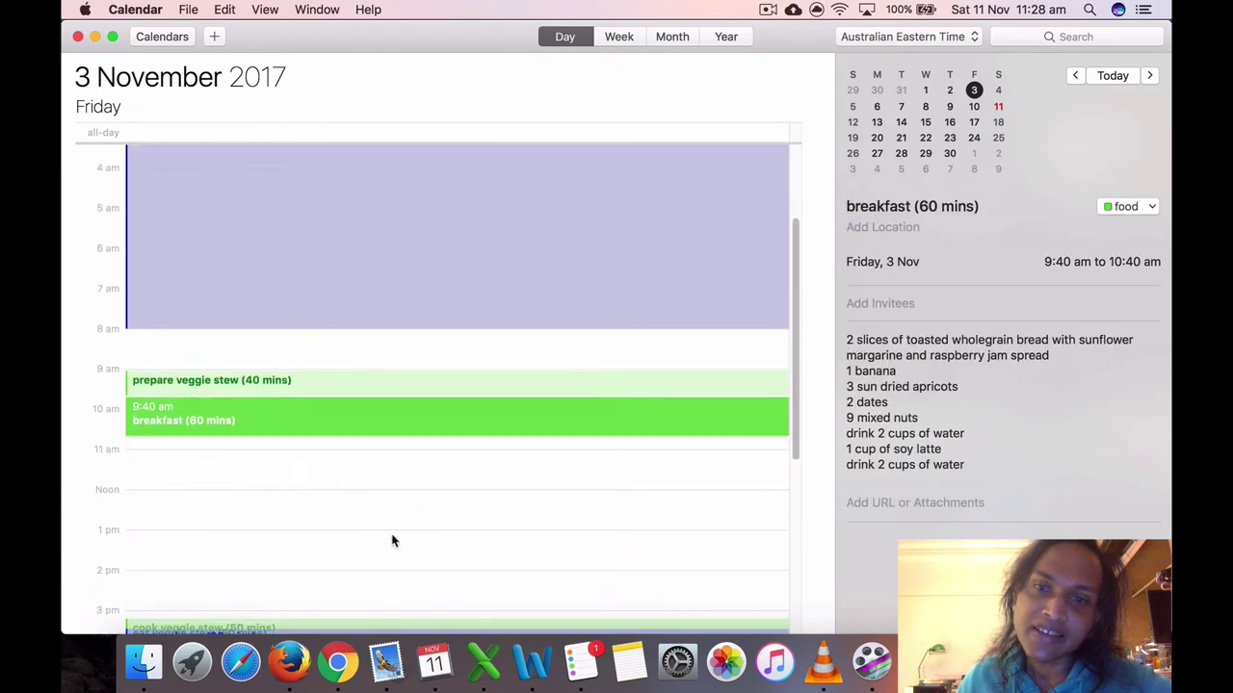
scroll(391, 544, down, 5)
scroll(389, 552, down, 1)
scroll(390, 549, down, 2)
scroll(391, 547, down, 2)
scroll(391, 545, up, 3)
scroll(389, 520, up, 2)
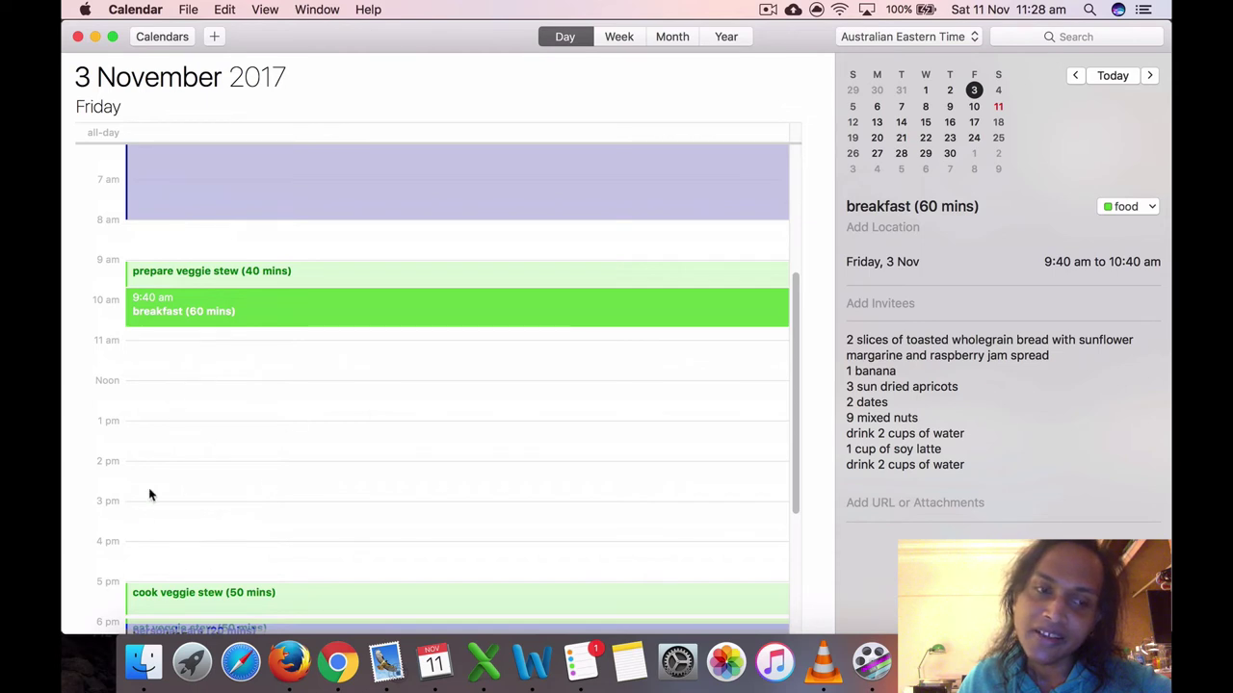
scroll(304, 578, down, 1)
scroll(304, 573, down, 2)
scroll(301, 559, down, 2)
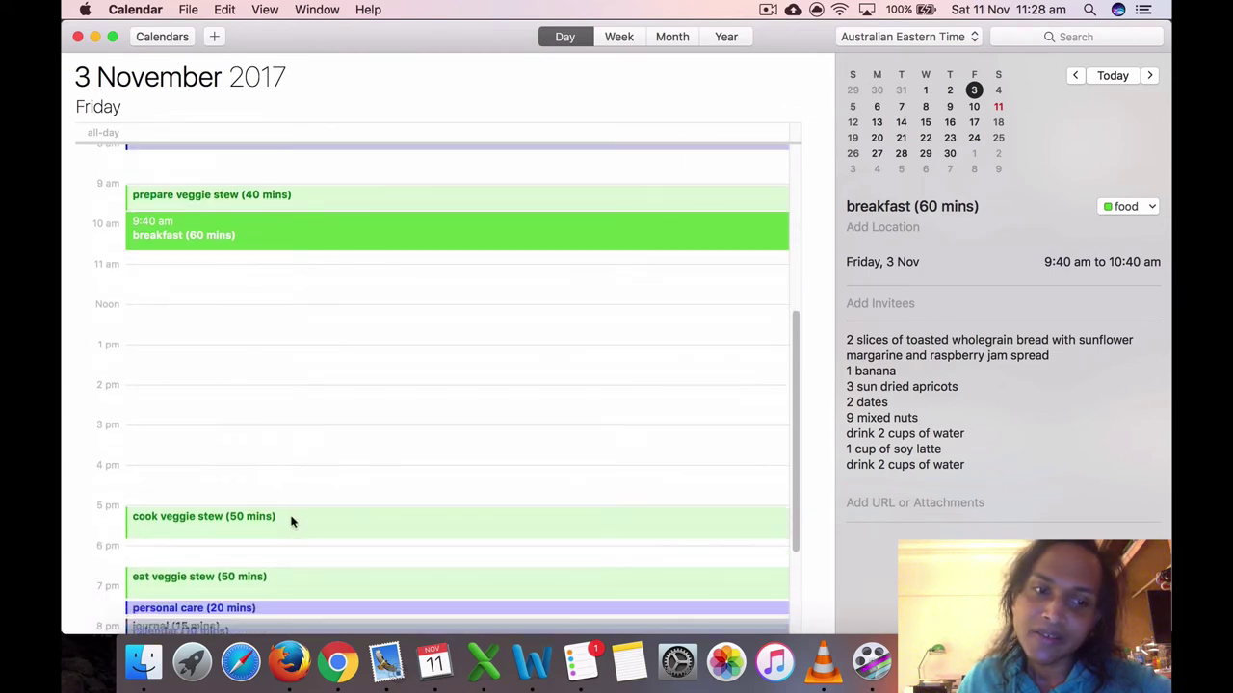
click(288, 520)
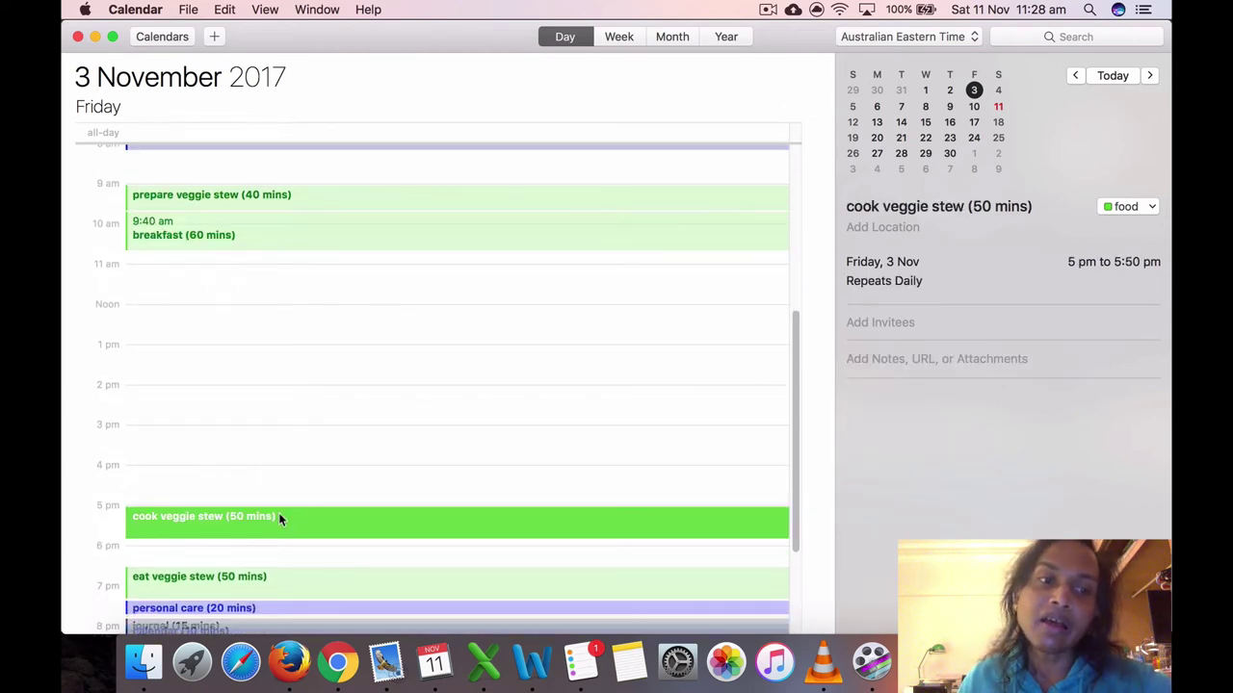
click(234, 584)
Step: Inspect Friday's personal care, 15-min journal, 10-min calendar and night sleep, then clear the selection
scroll(234, 590, down, 1)
click(236, 578)
click(232, 603)
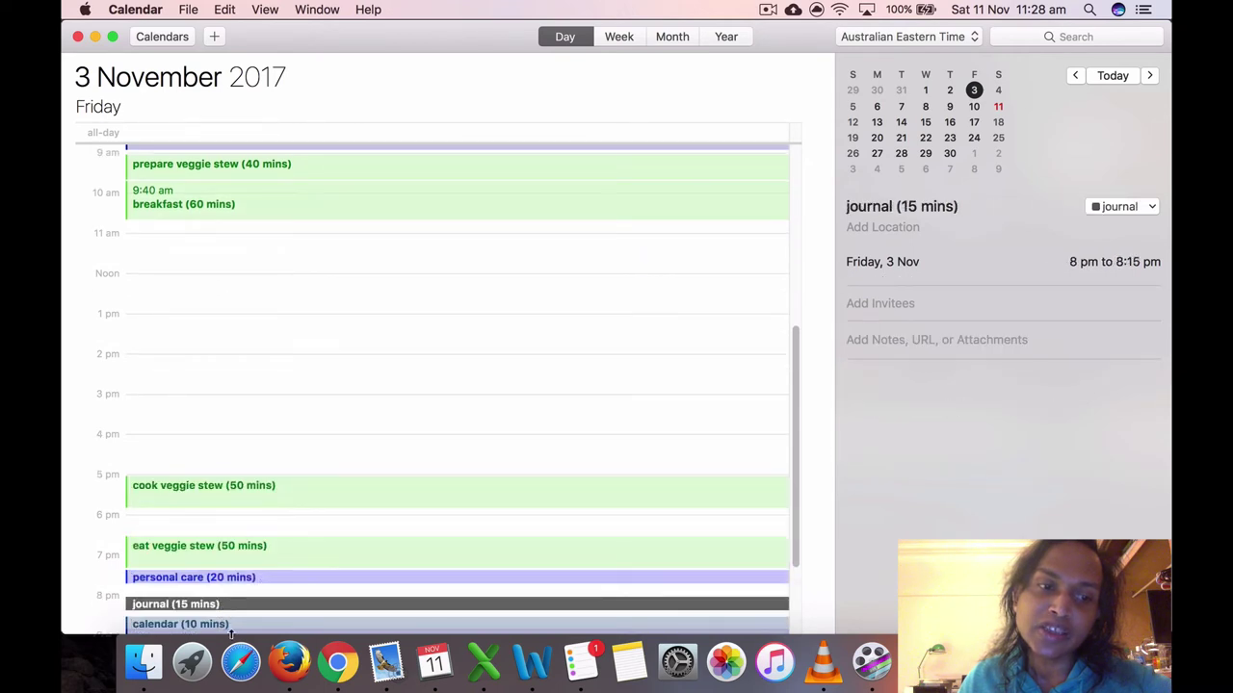
scroll(237, 609, down, 1)
click(245, 609)
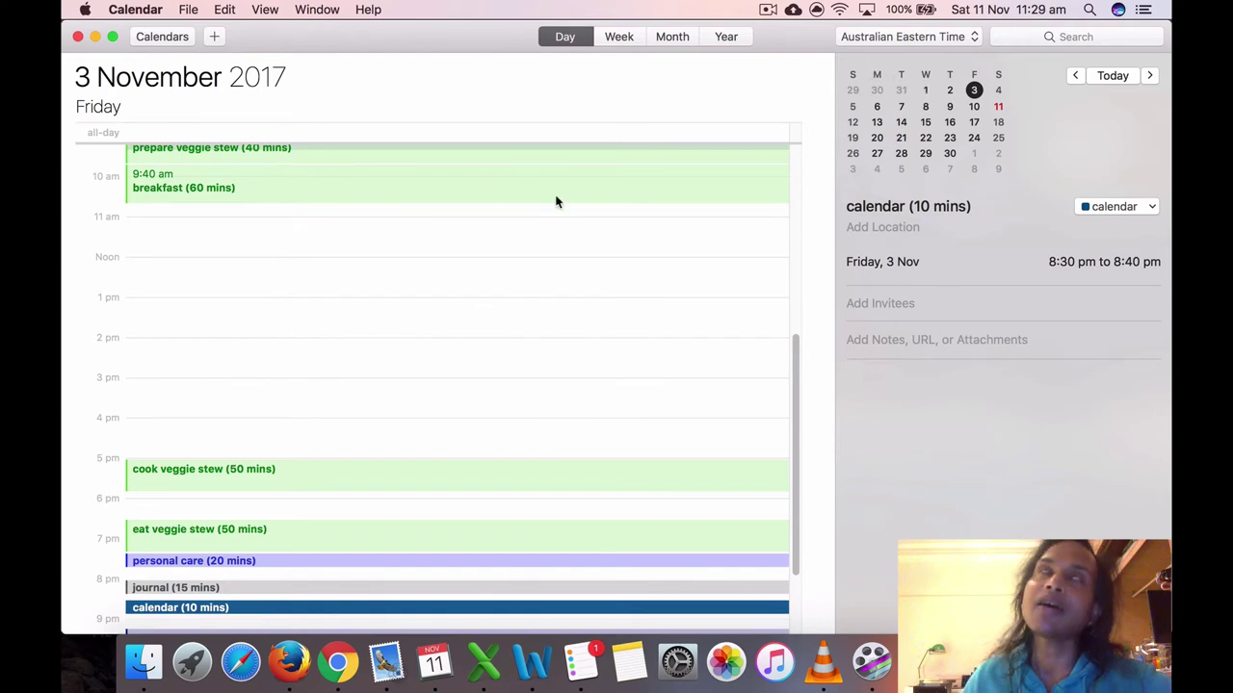
scroll(533, 311, down, 1)
scroll(528, 328, down, 3)
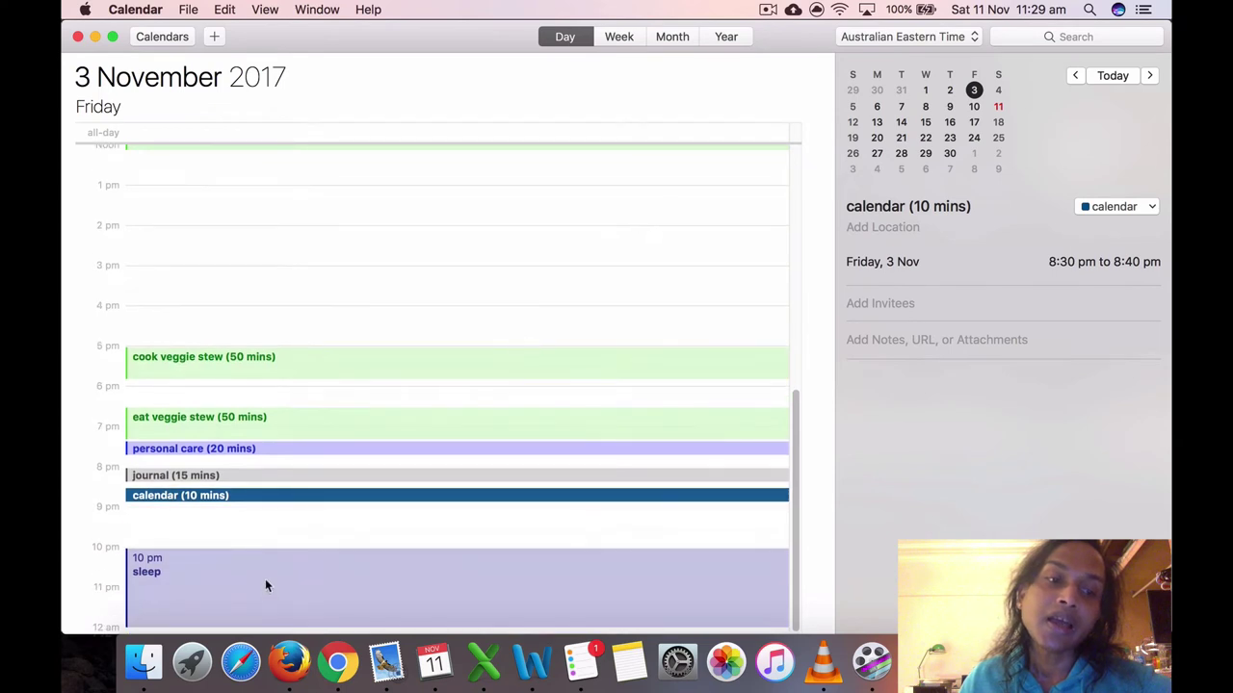
click(264, 578)
scroll(294, 549, up, 3)
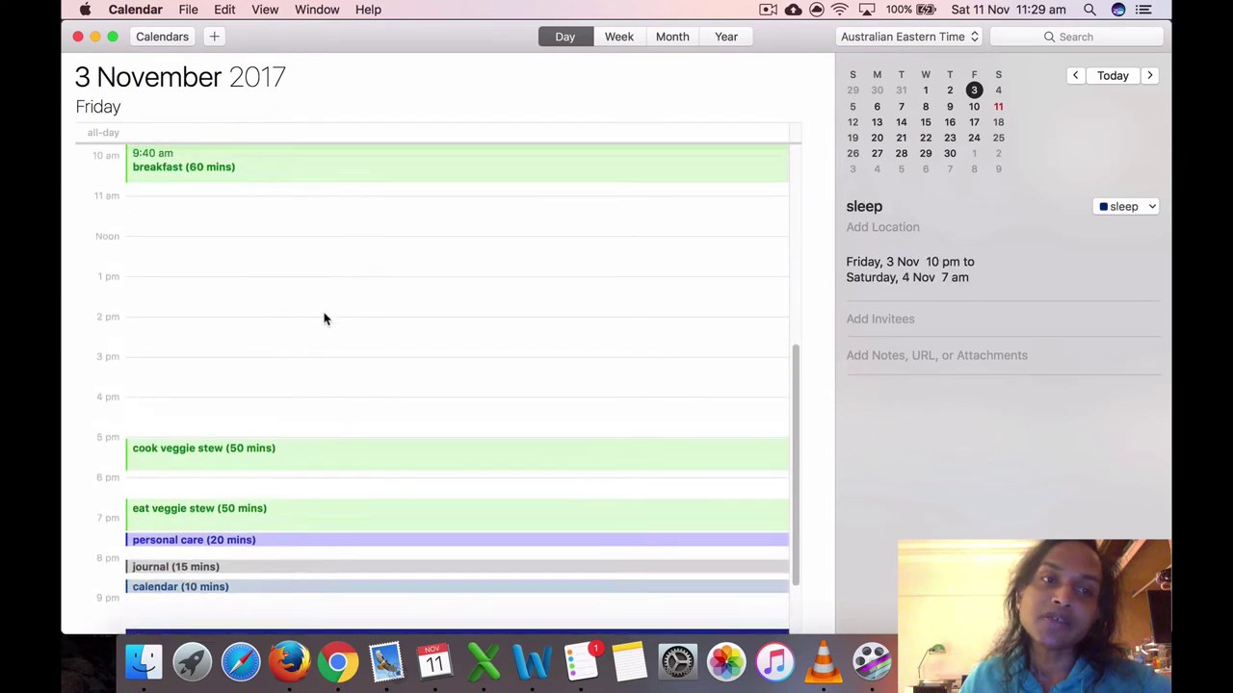
click(323, 263)
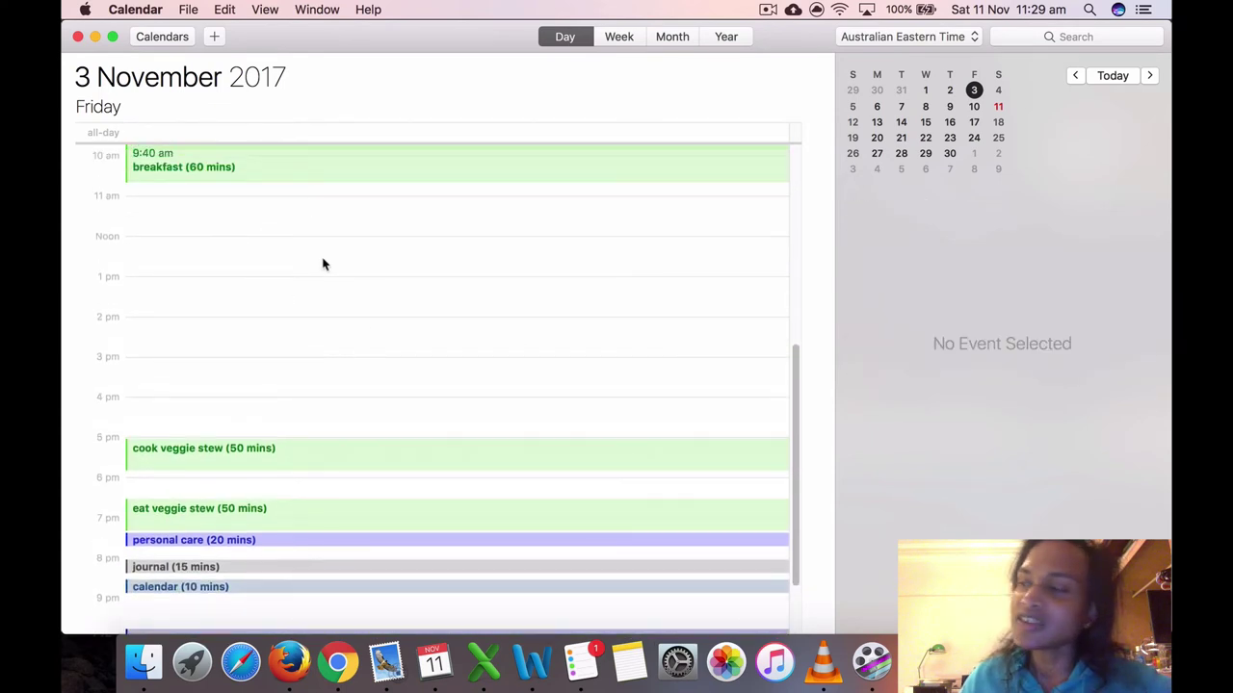
scroll(431, 395, down, 1)
scroll(435, 428, down, 3)
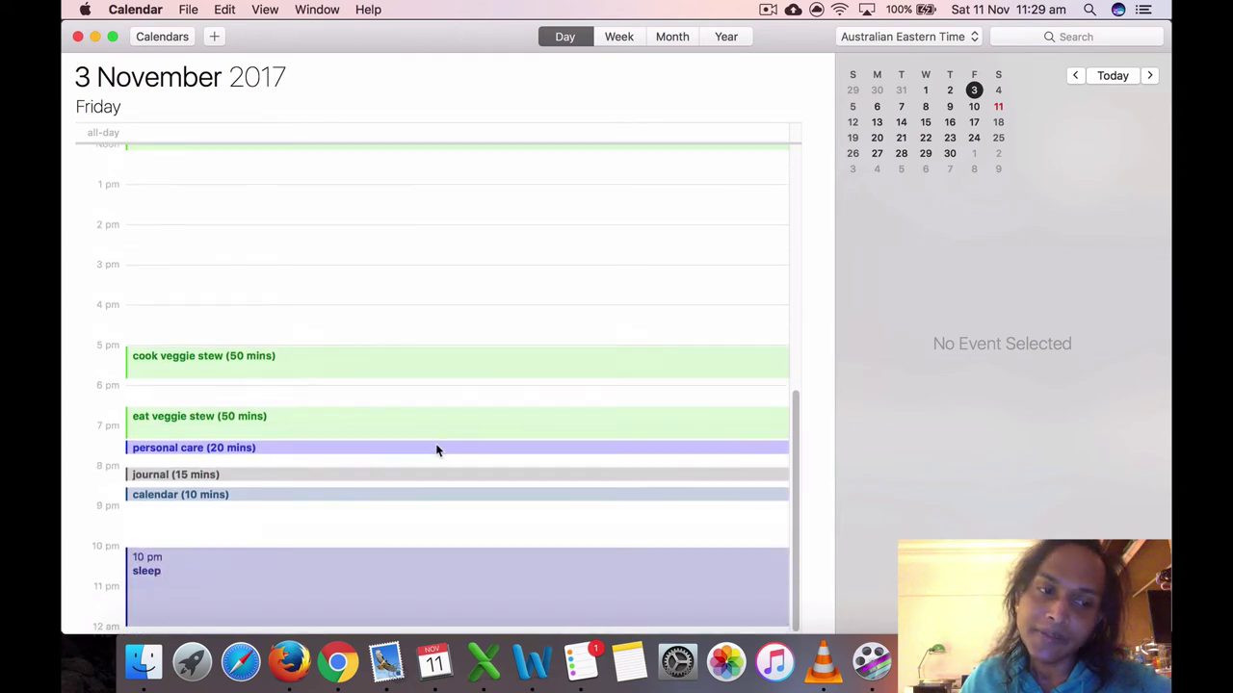
Step: Show Saturday 4 November and review the veggie stew prep, breakfast and housekeeping events
click(997, 90)
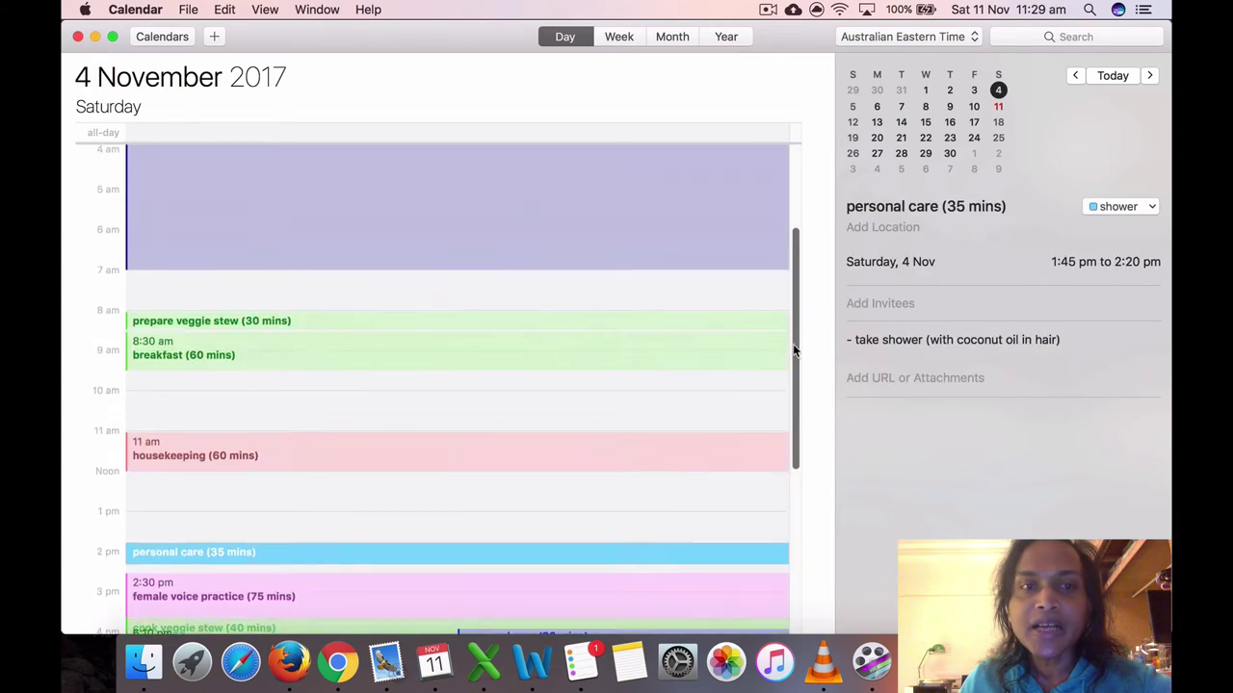
drag(792, 333, 782, 216)
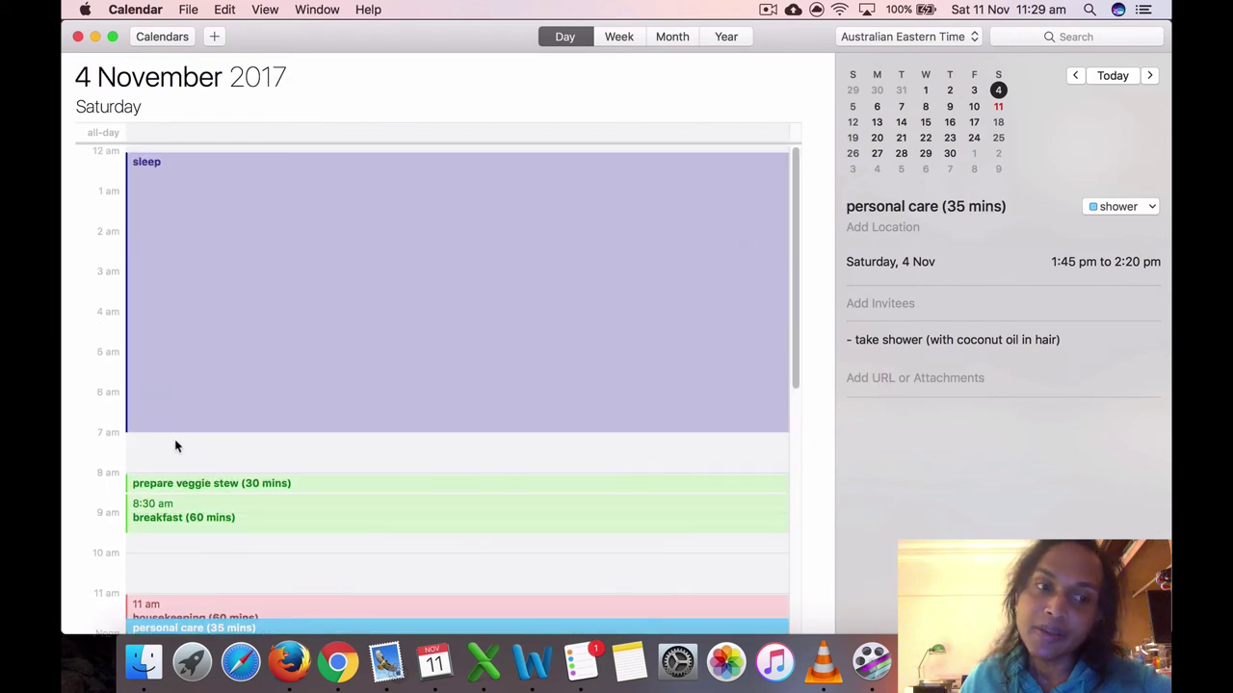
click(187, 490)
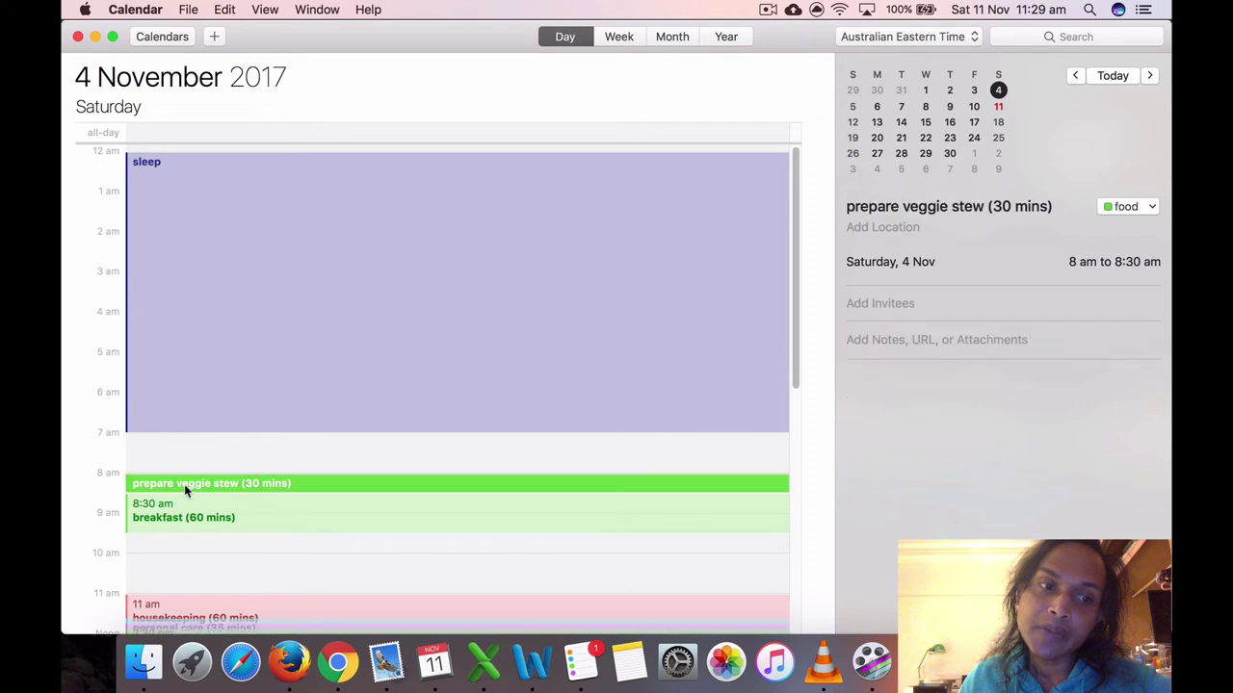
click(192, 517)
scroll(212, 583, down, 2)
scroll(211, 580, down, 1)
click(211, 576)
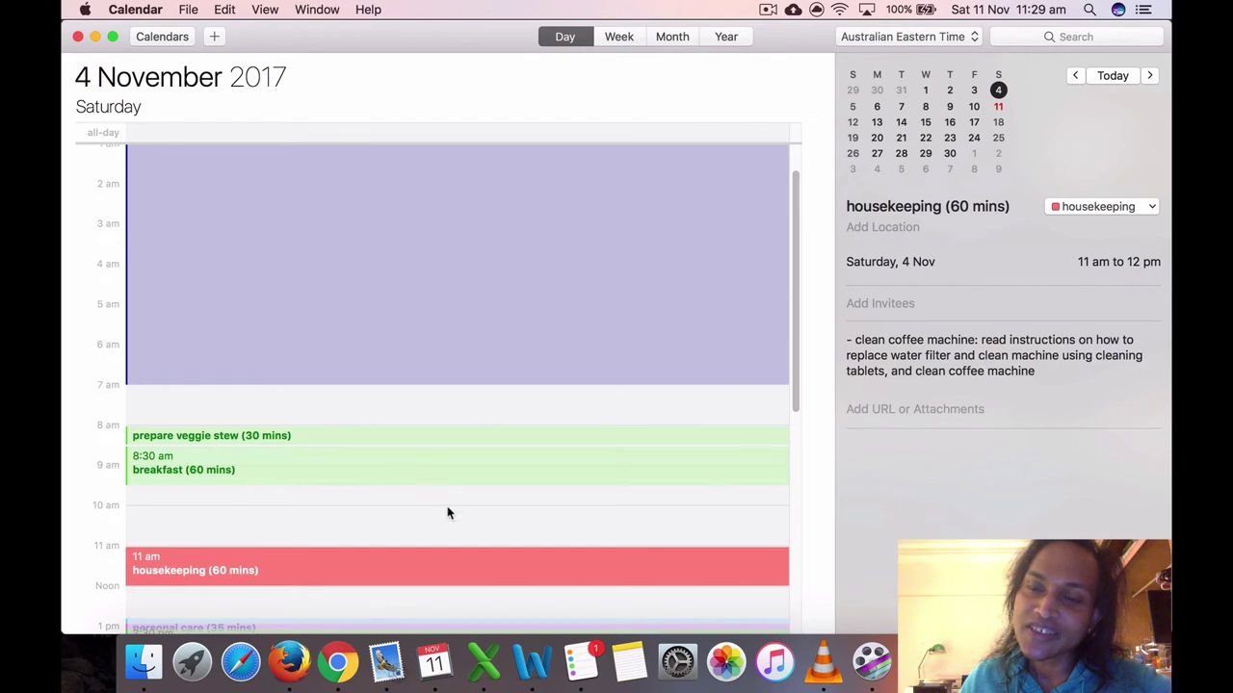
scroll(429, 517, down, 5)
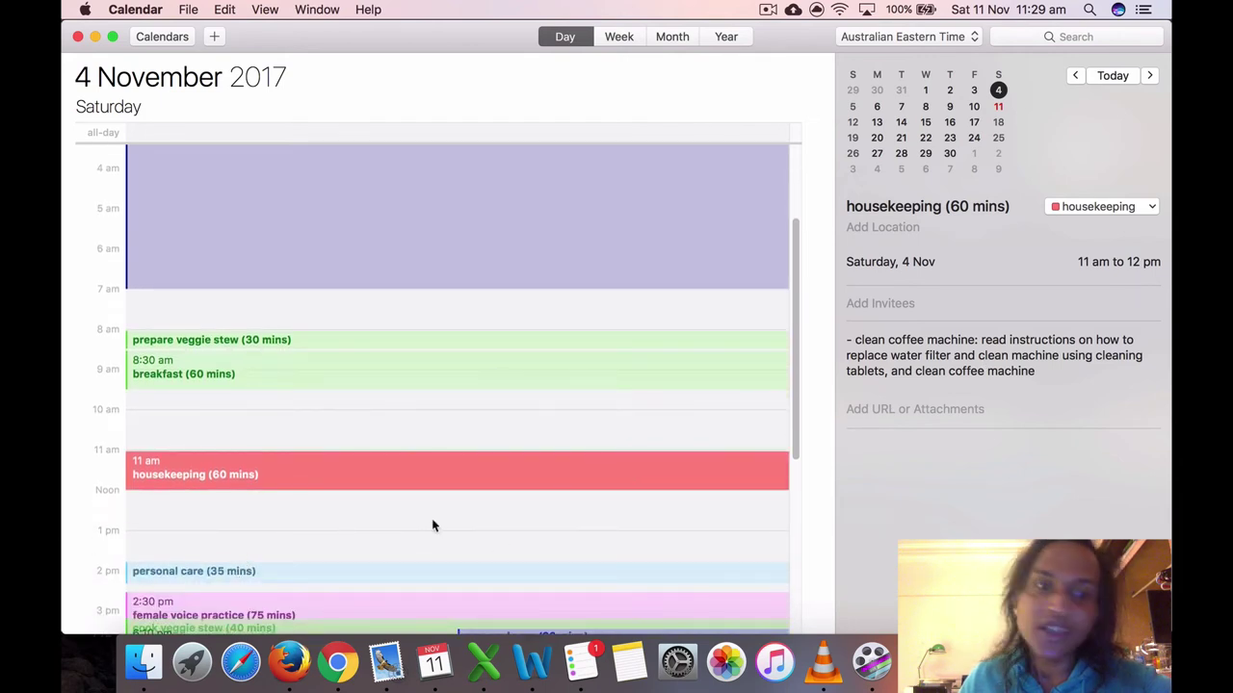
Step: Review the personal care, female voice practice, and cook and eat veggie stew events
click(306, 571)
scroll(328, 563, down, 2)
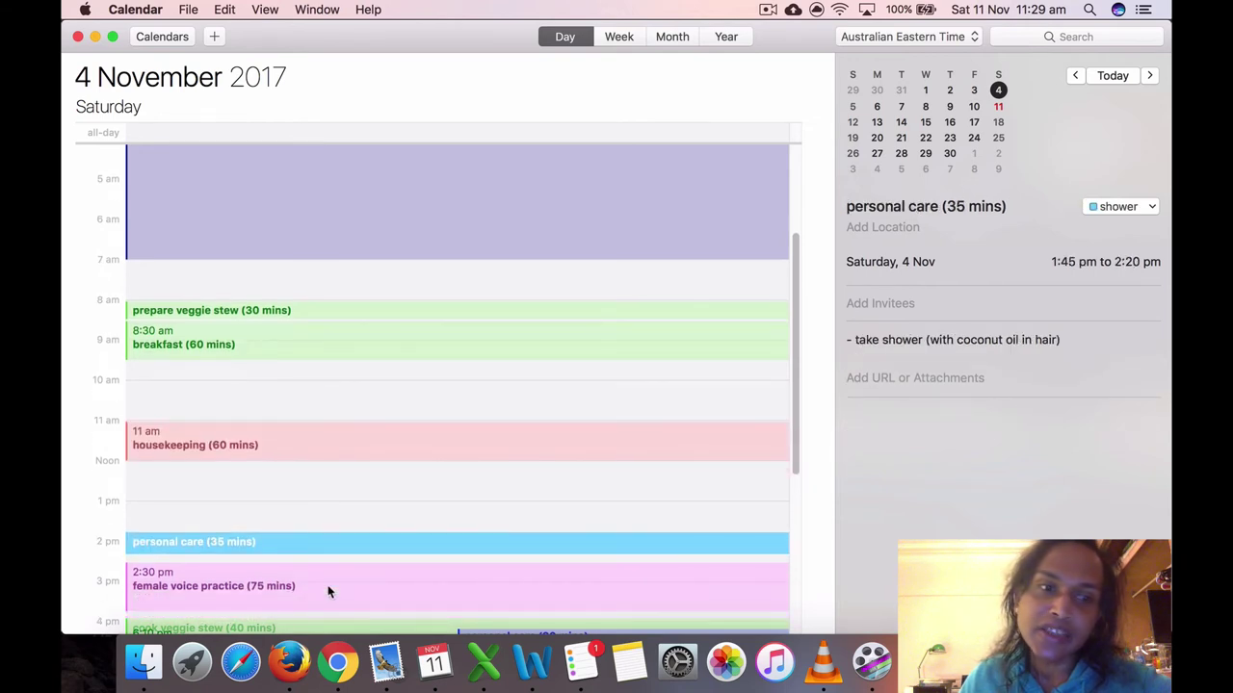
click(328, 590)
scroll(328, 588, down, 4)
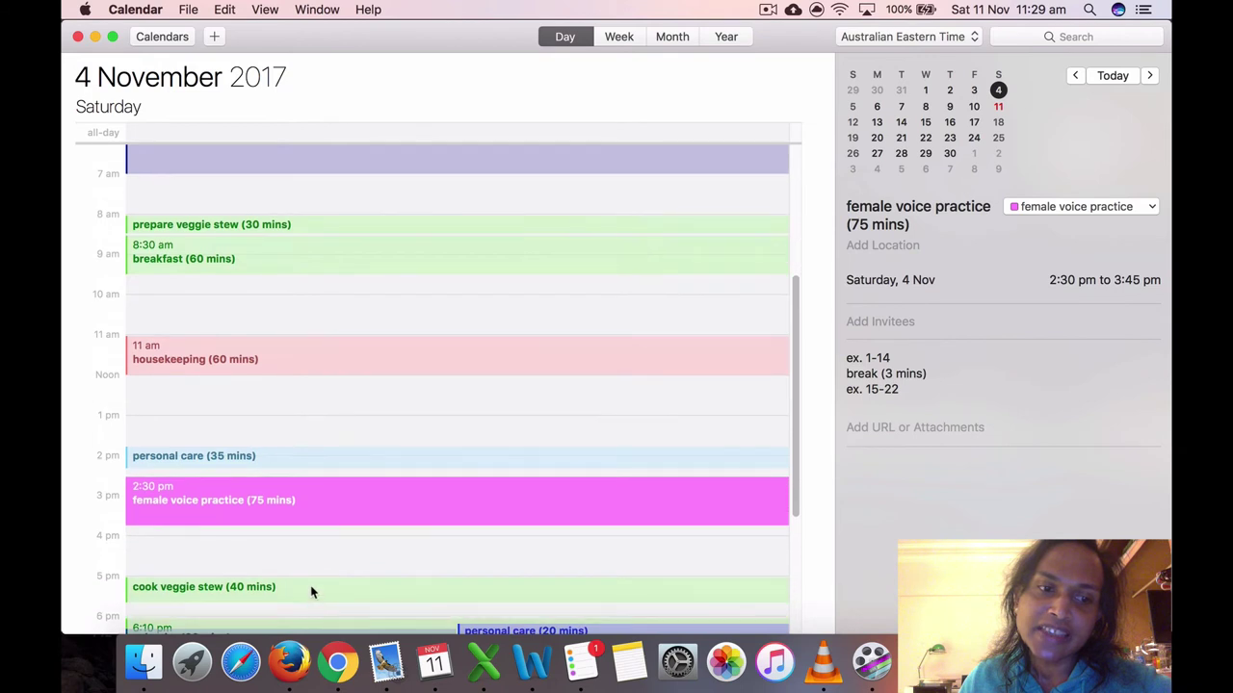
click(311, 584)
scroll(311, 588, down, 3)
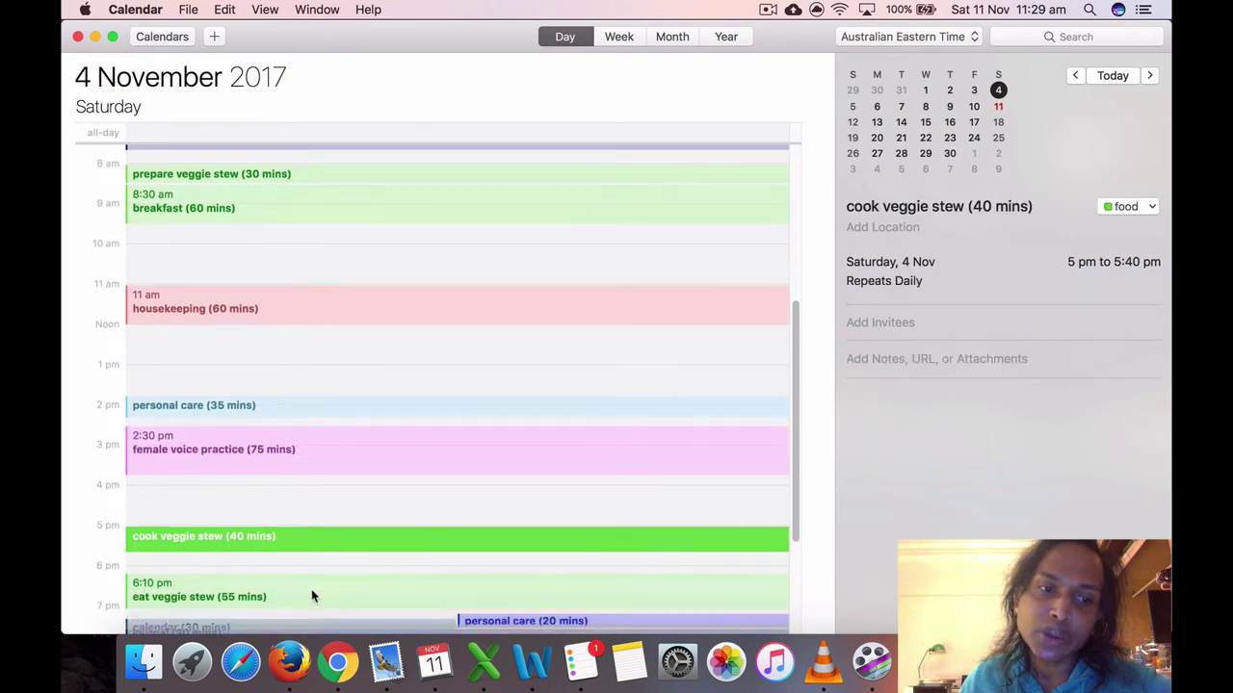
click(311, 596)
click(249, 539)
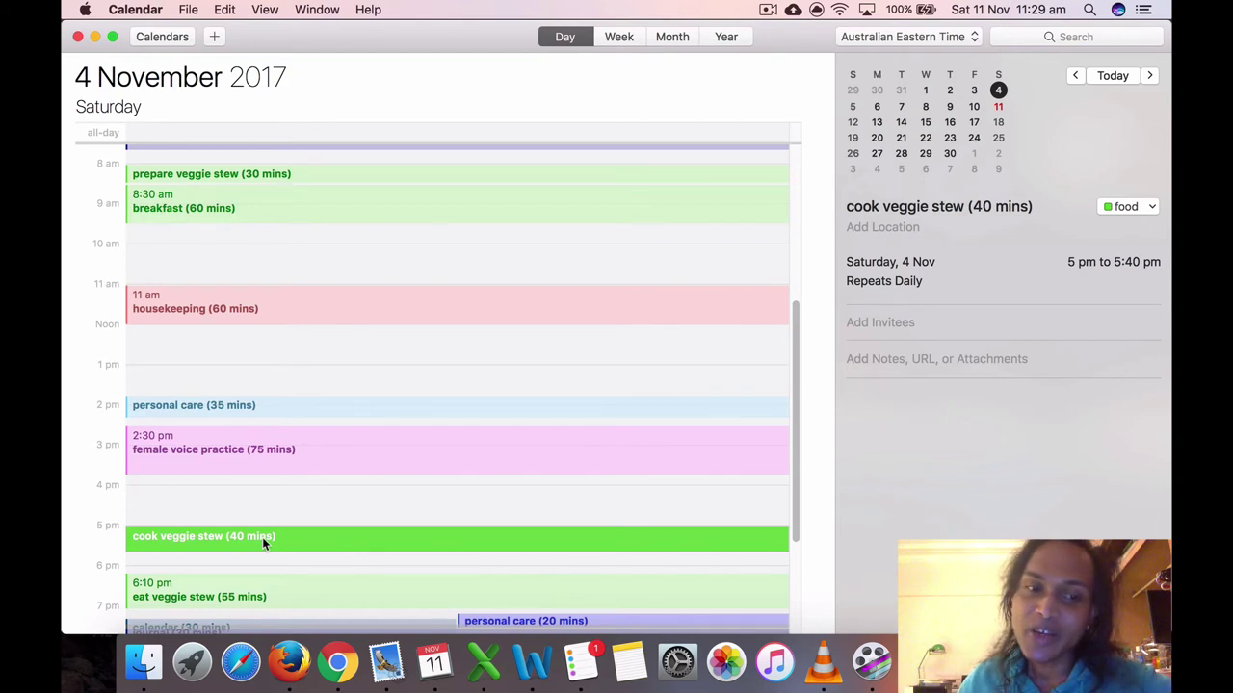
scroll(361, 560, down, 1)
scroll(362, 560, down, 2)
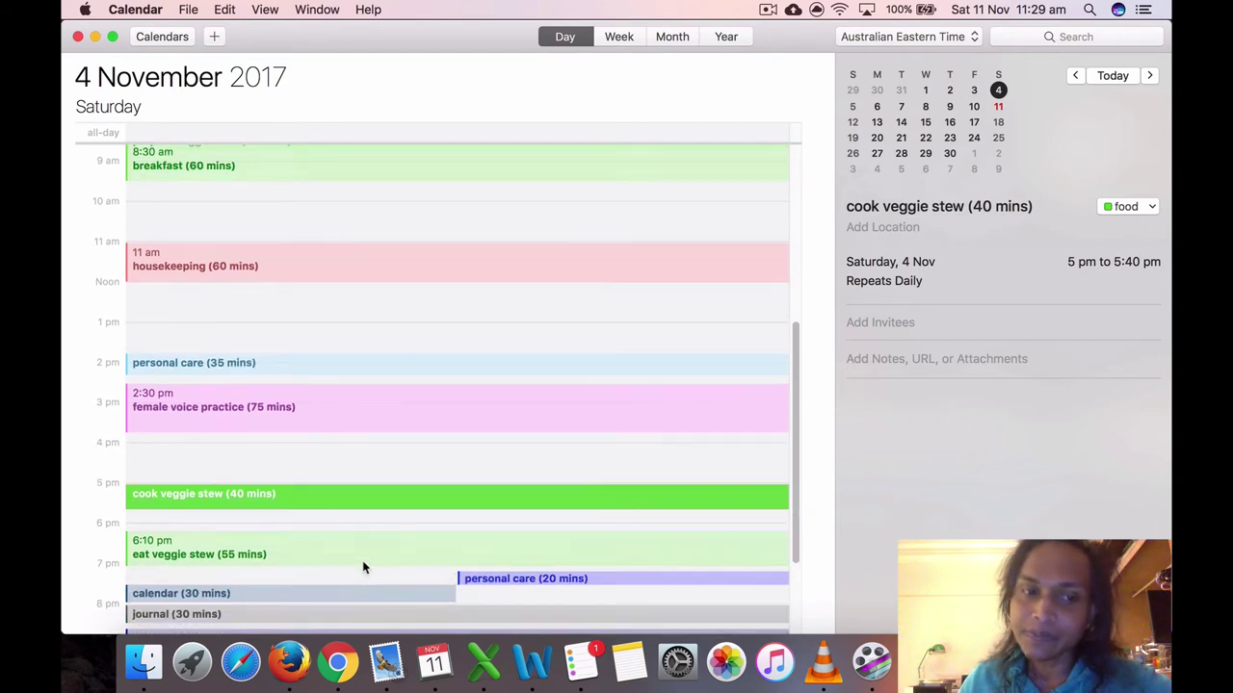
click(267, 547)
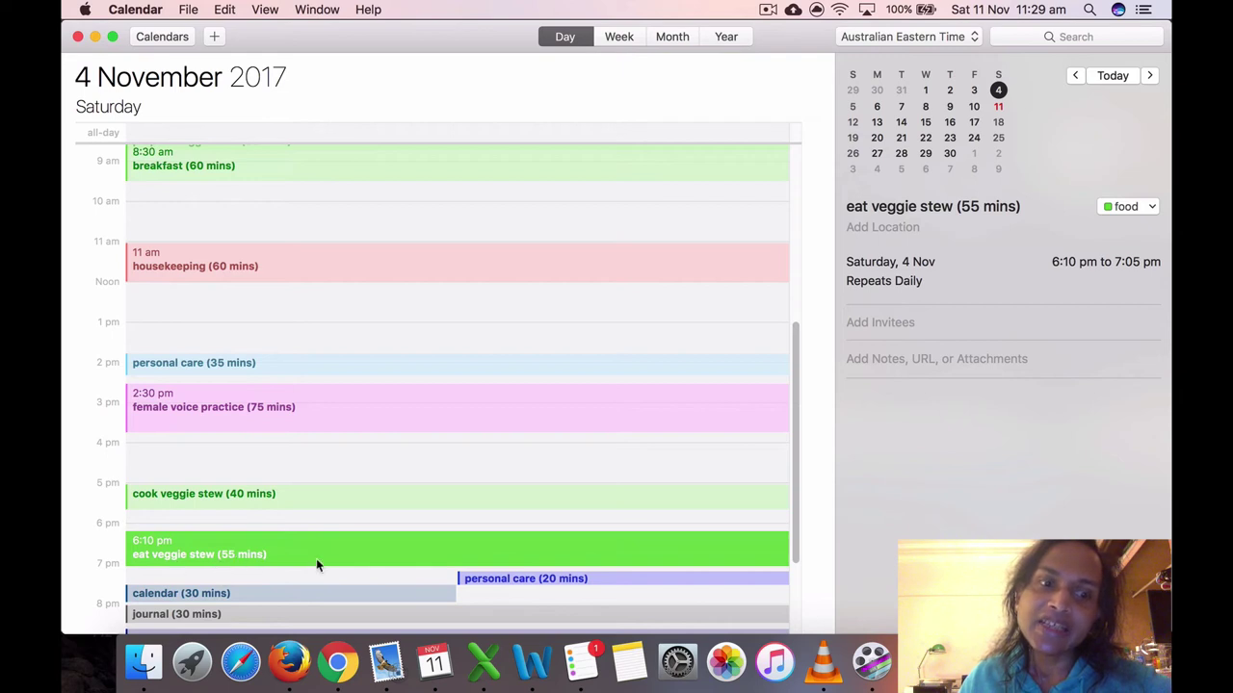
Step: Review the evening personal care, calendar and journal events through the overnight sleep
click(509, 580)
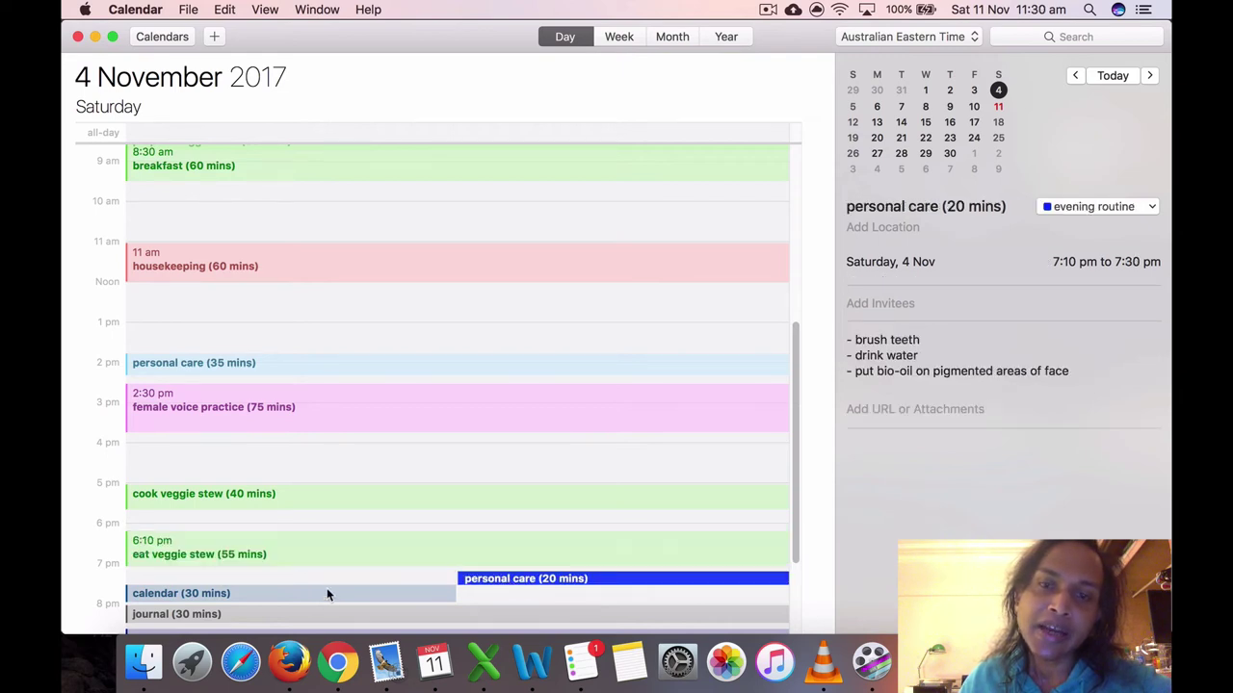
click(327, 588)
scroll(328, 597, down, 2)
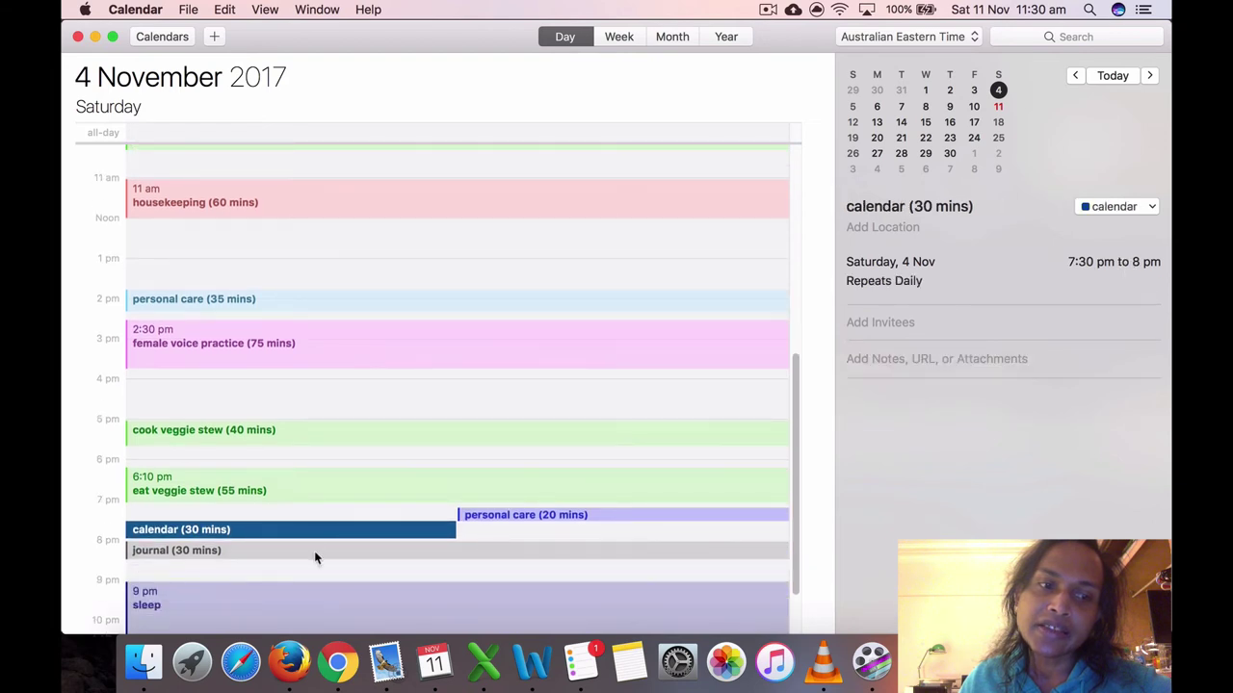
click(314, 557)
click(305, 599)
scroll(360, 610, down, 1)
scroll(366, 613, down, 1)
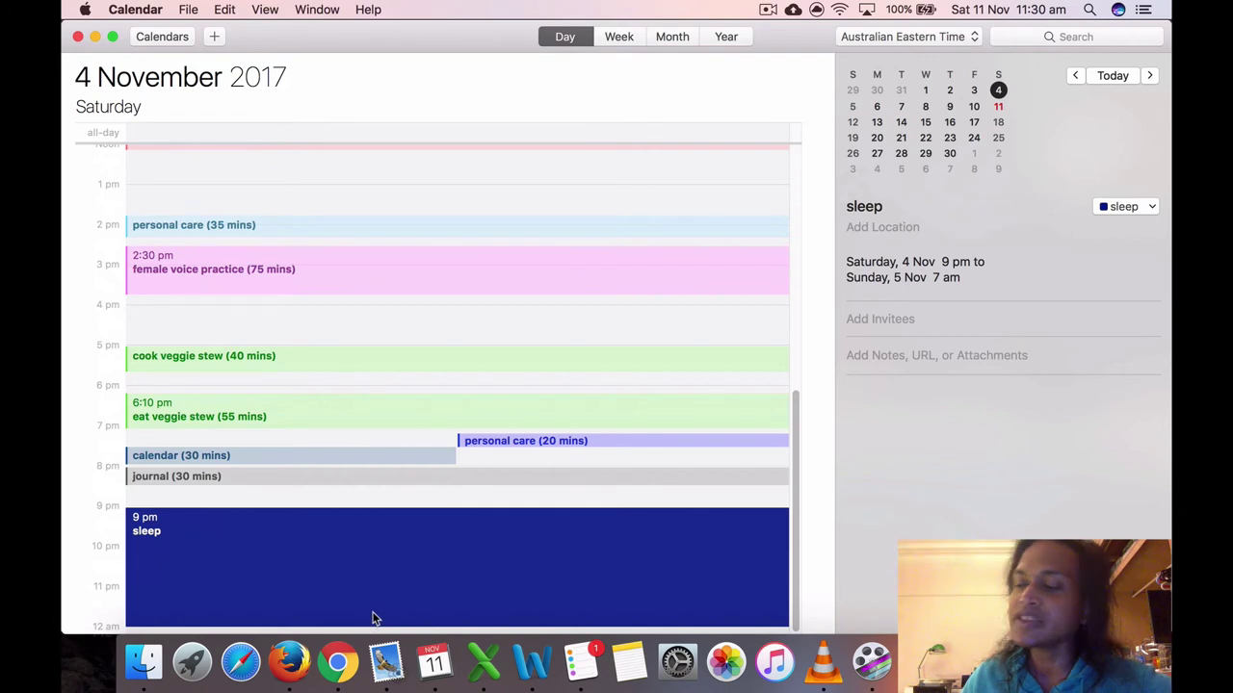
scroll(364, 593, up, 2)
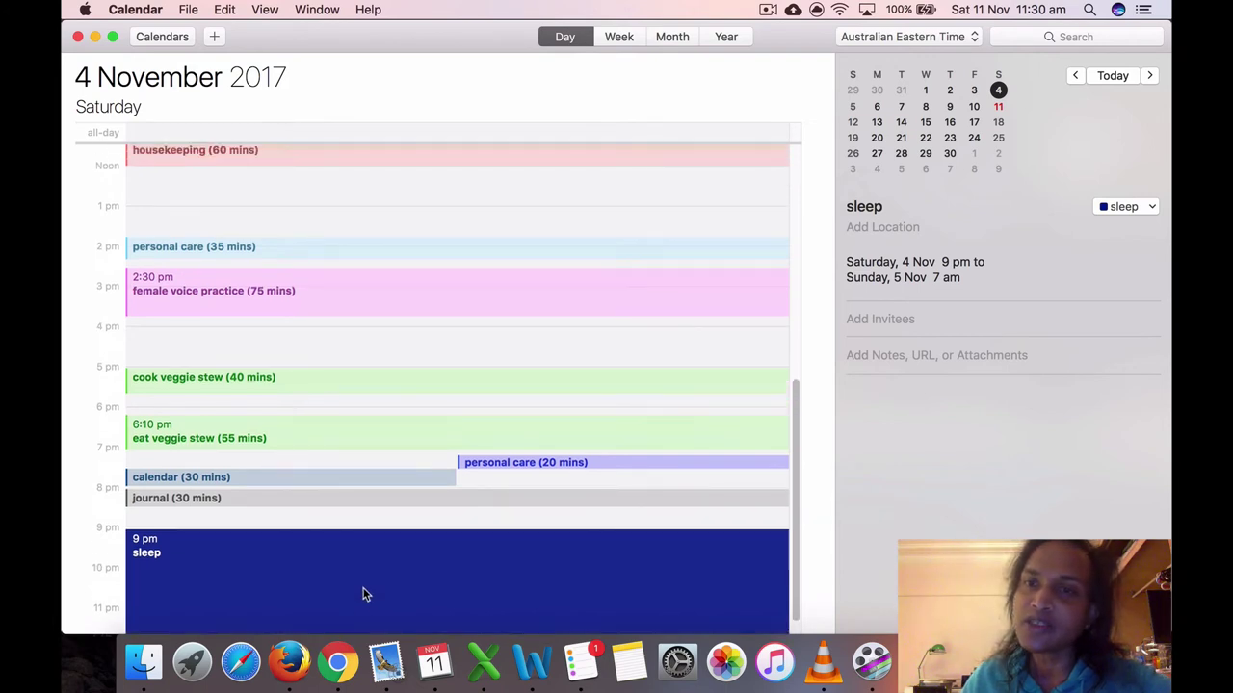
scroll(366, 588, up, 2)
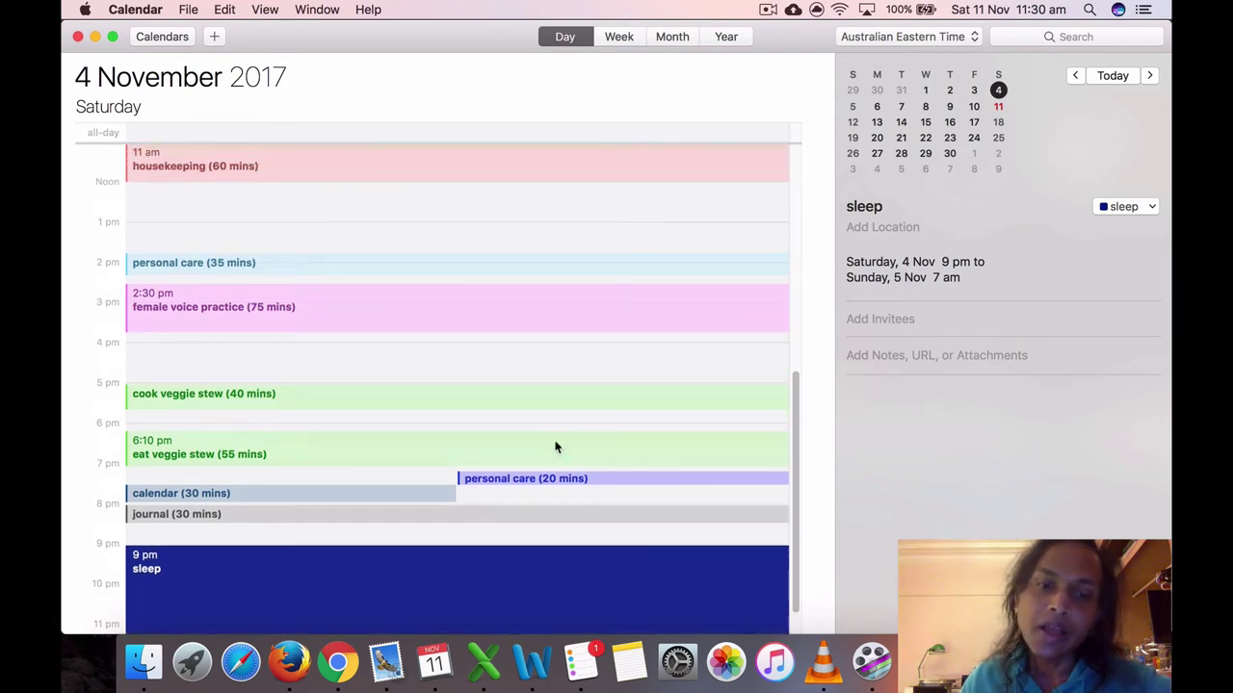
Step: Bring up the workbook's Weight sheet and check the 29.10.2017 and 4.11.2017 weight entries
click(484, 661)
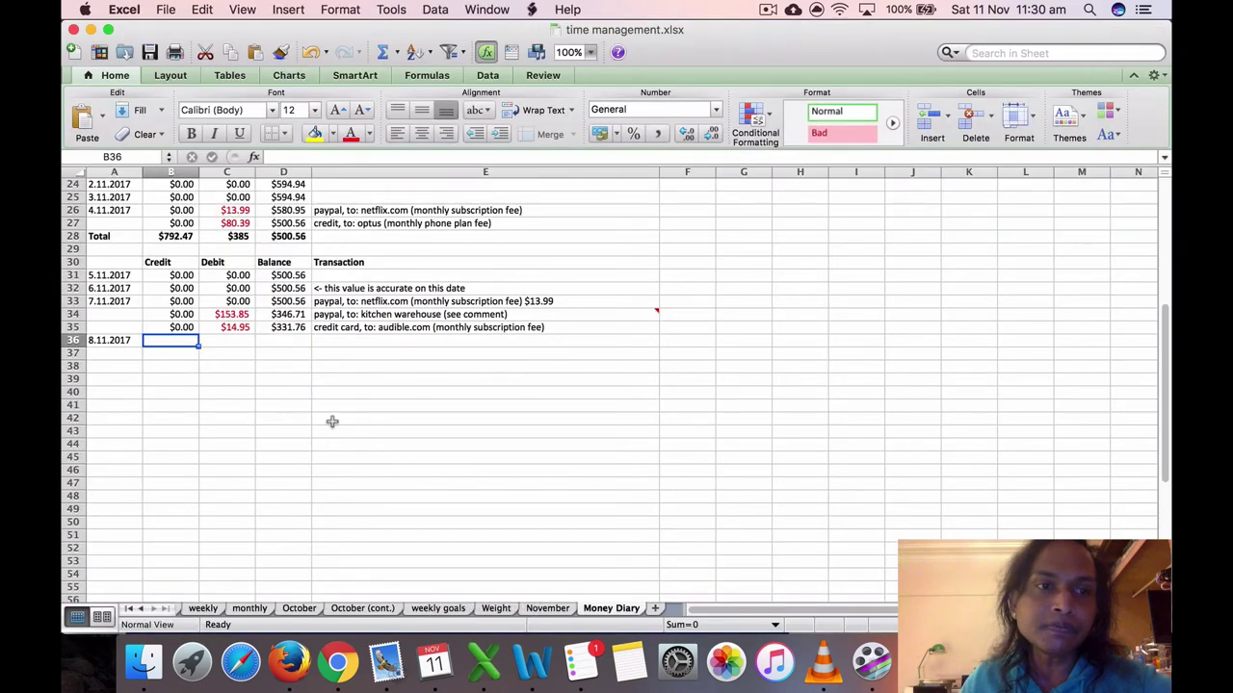
scroll(334, 433, up, 5)
scroll(335, 443, up, 2)
click(503, 609)
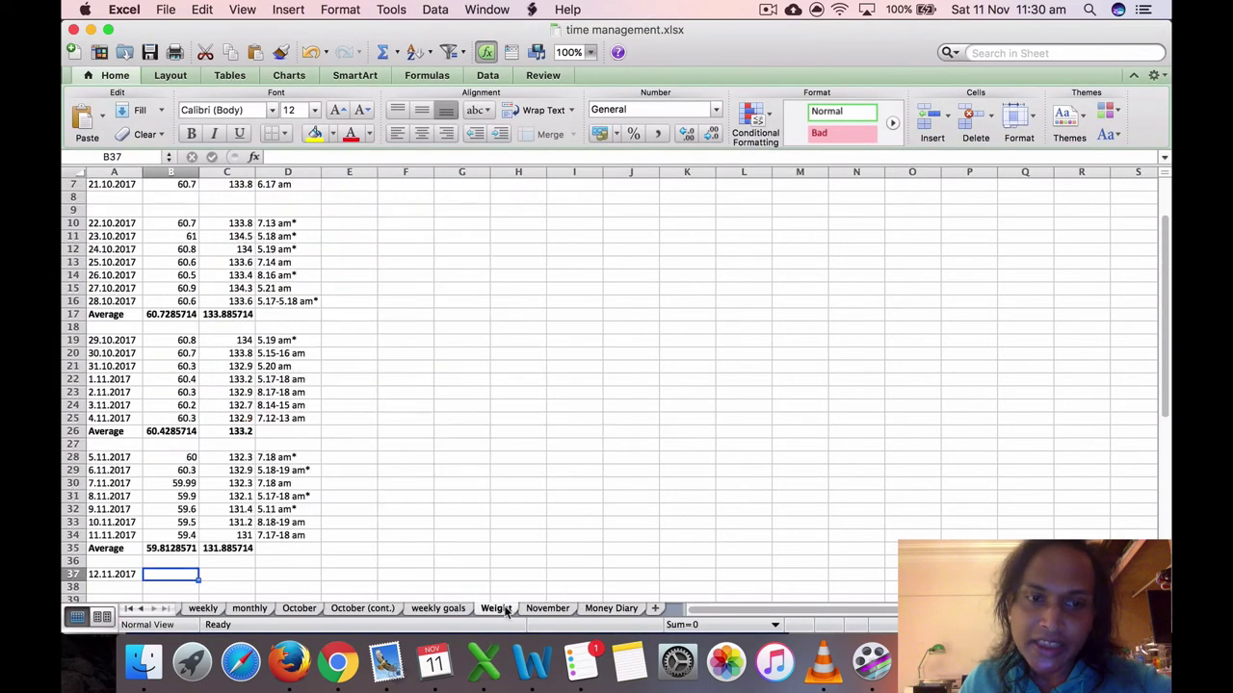
click(115, 343)
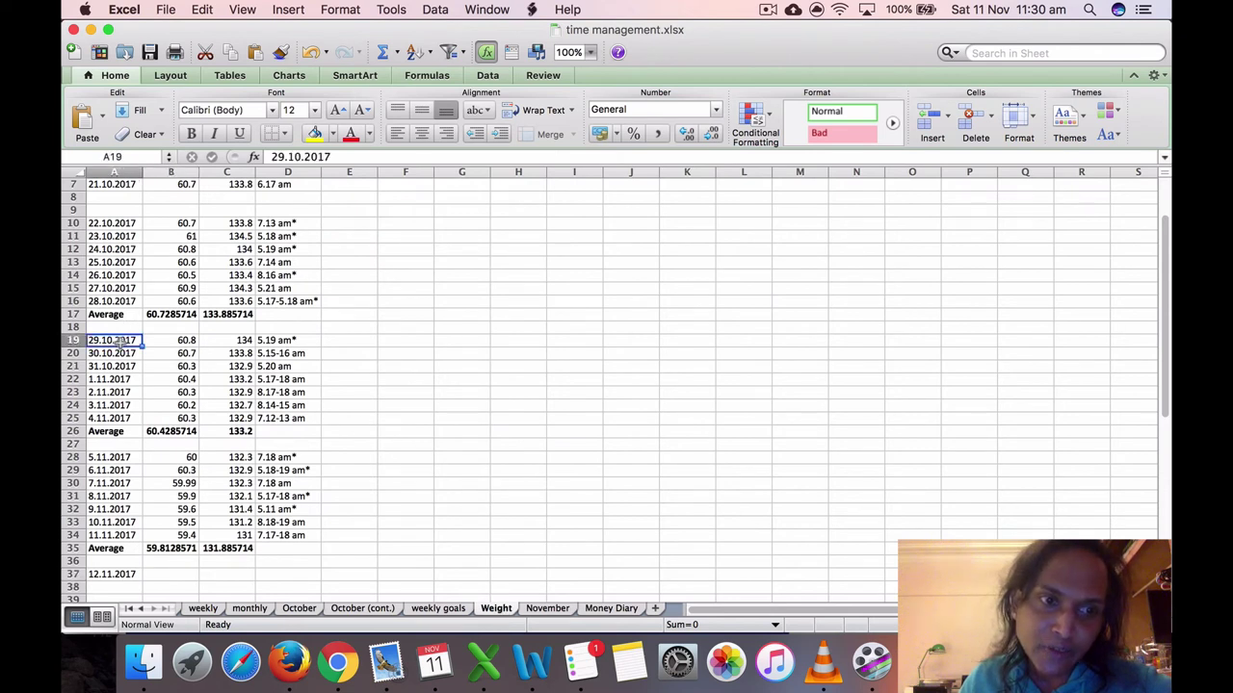
click(116, 420)
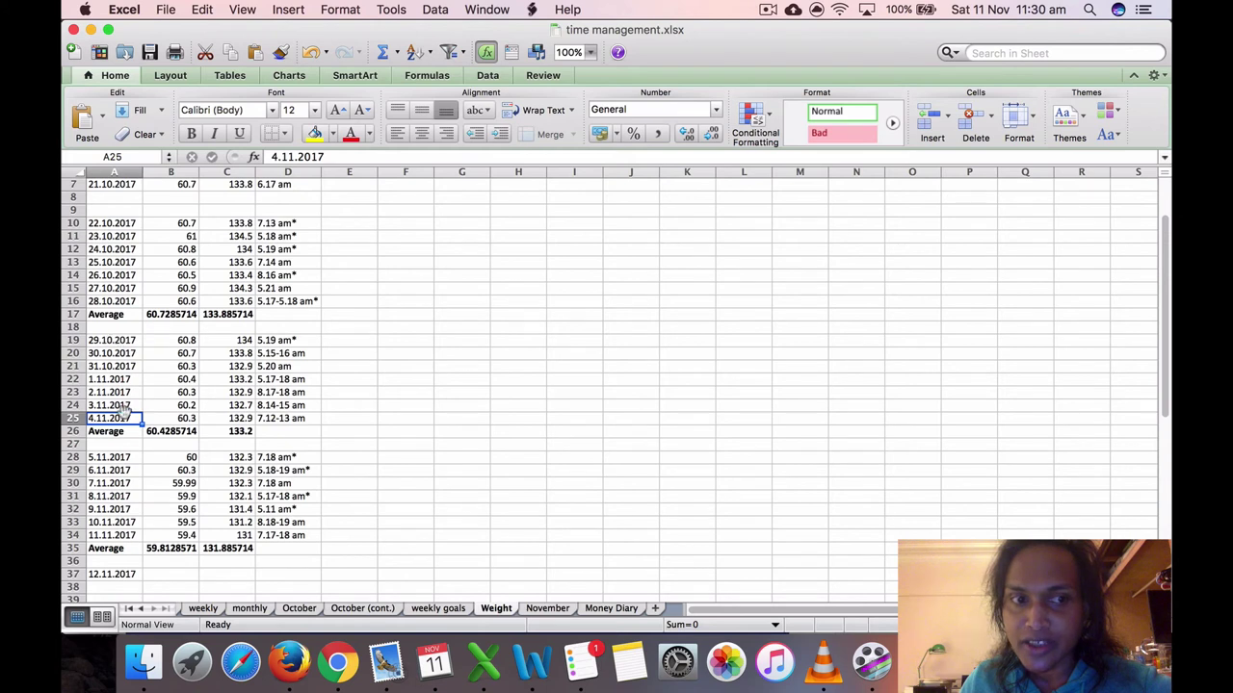
Step: Show the October (cont.) sheet and check the 4.11.2017 Personal care, Exercise and Voice Practice cells
click(548, 609)
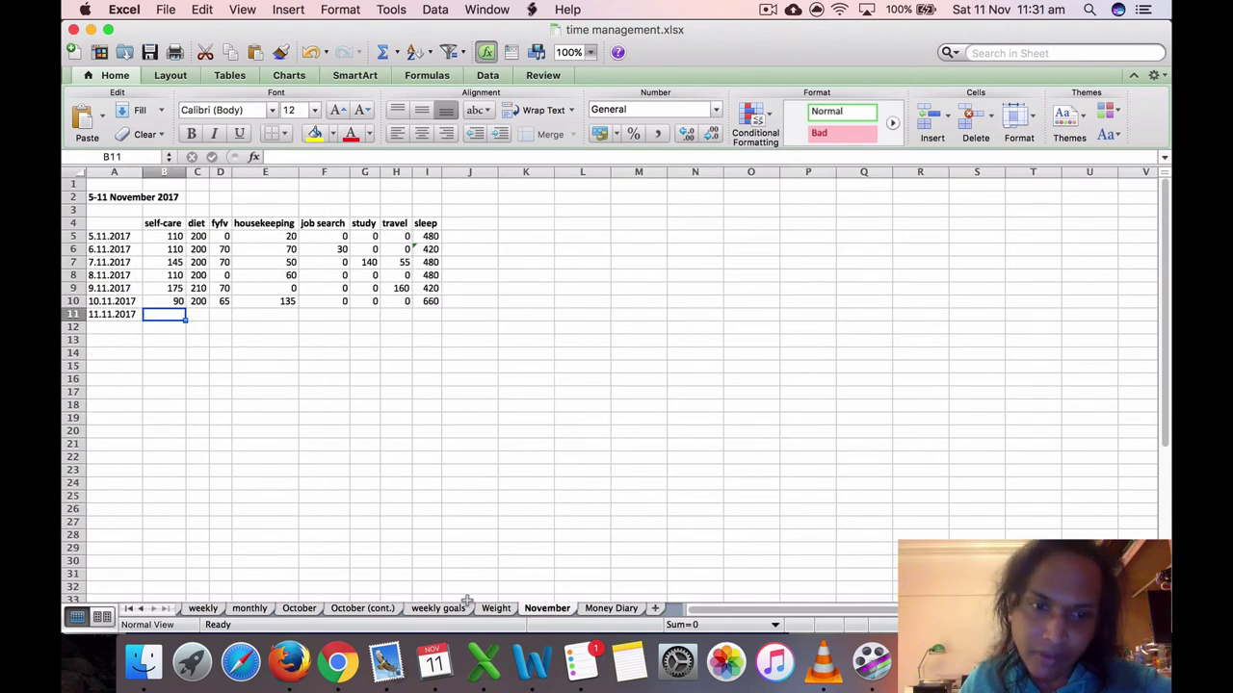
click(384, 607)
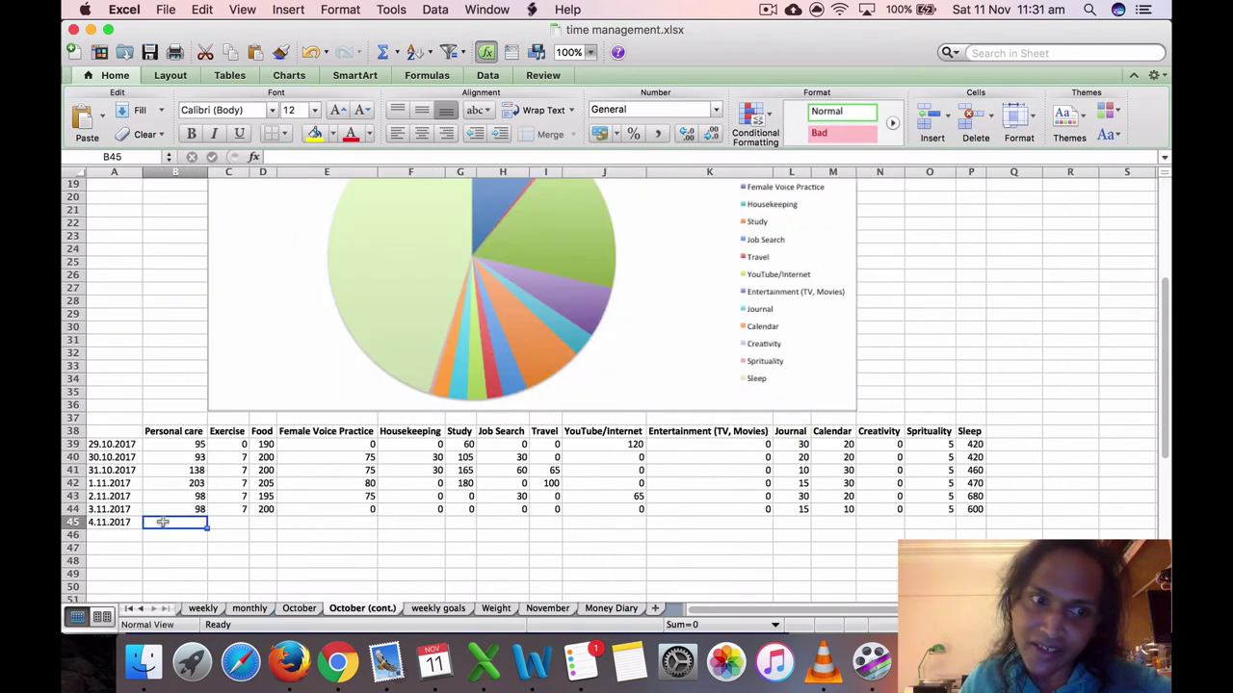
click(317, 525)
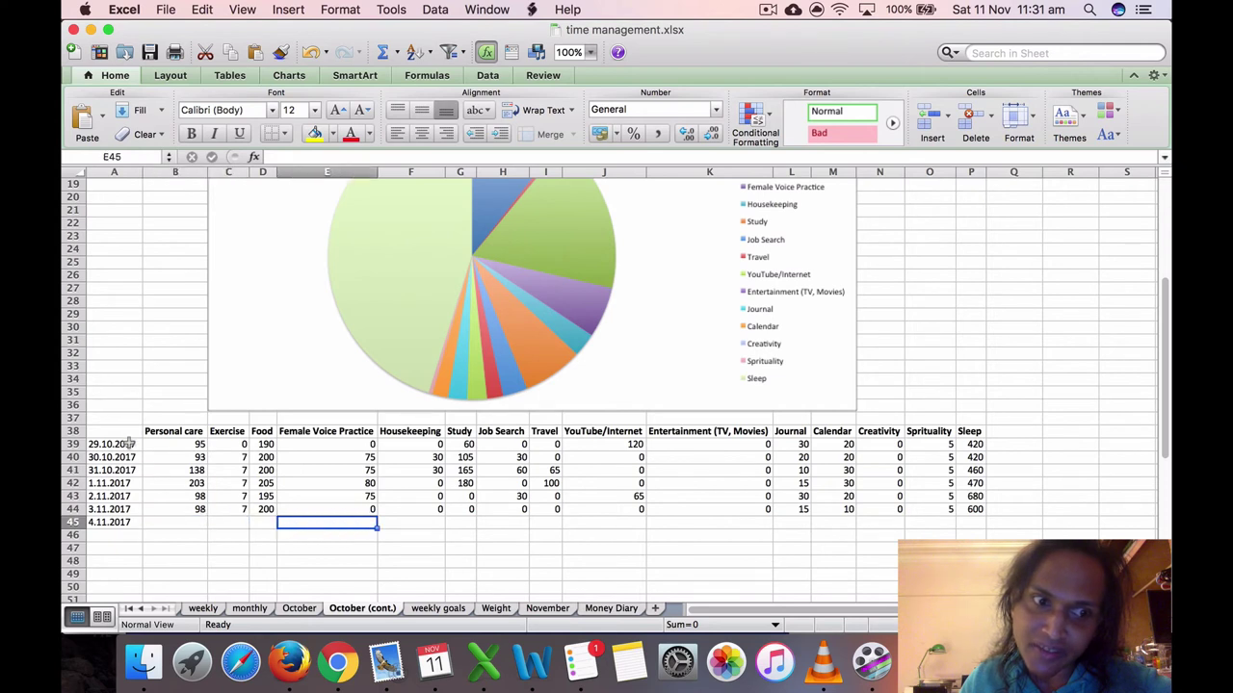
click(182, 526)
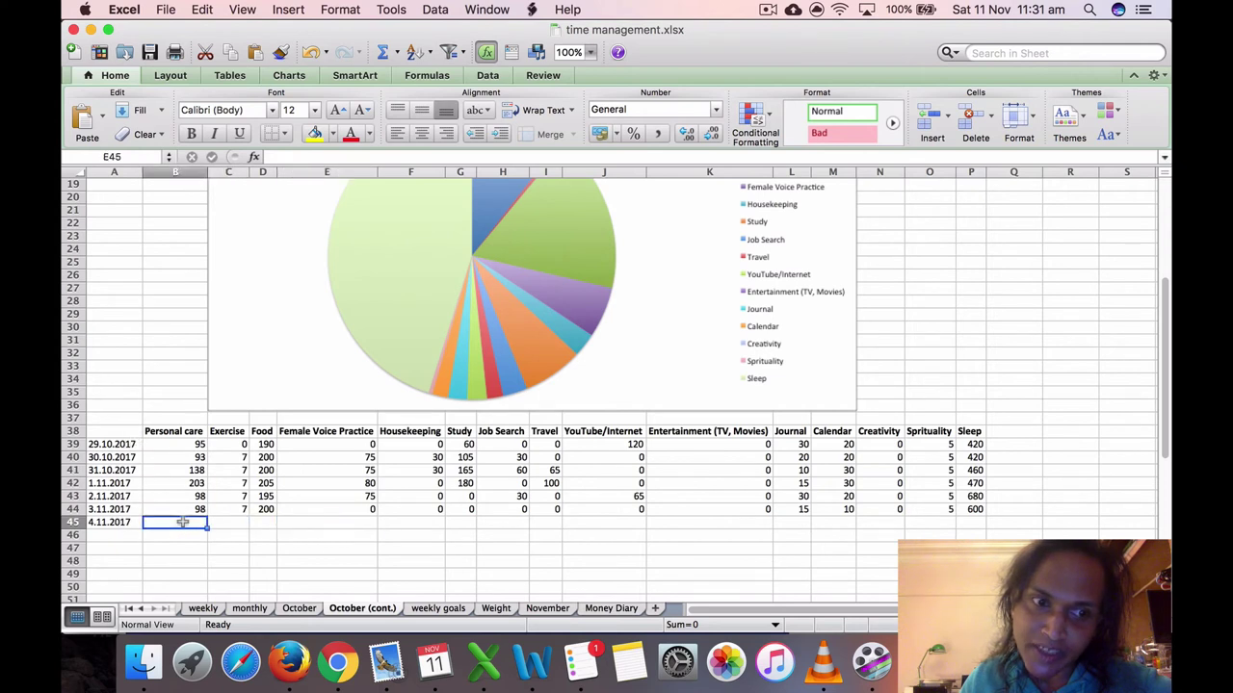
click(237, 525)
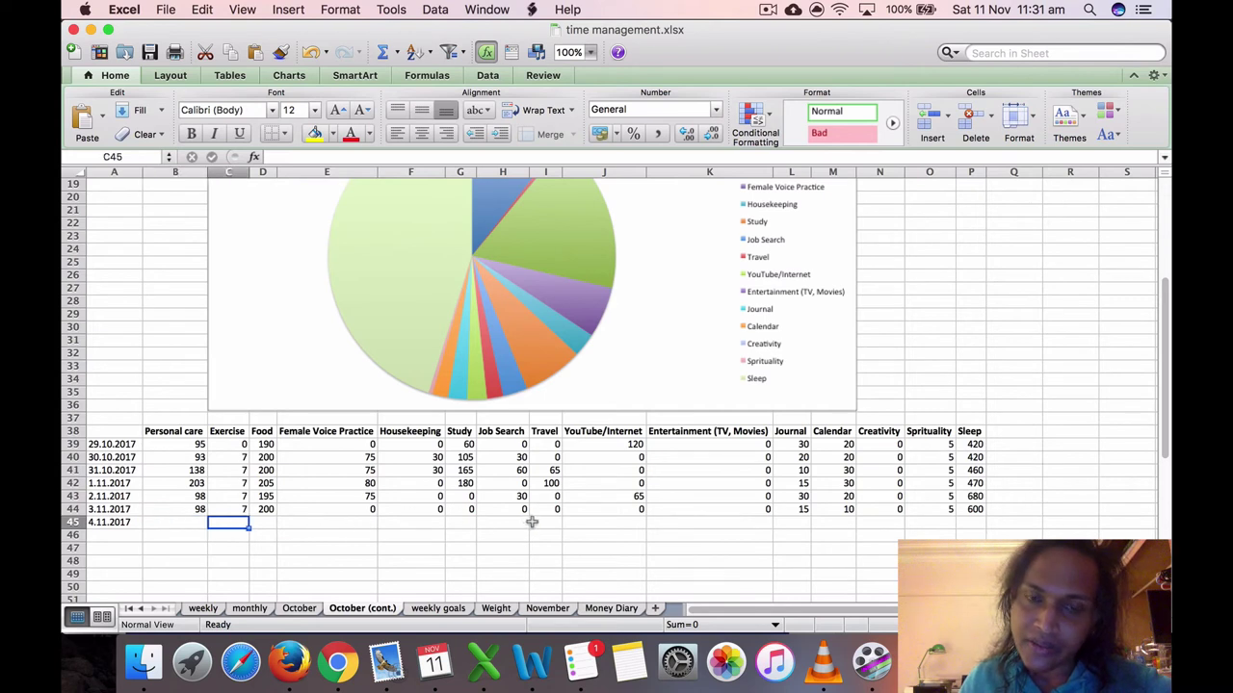
click(189, 527)
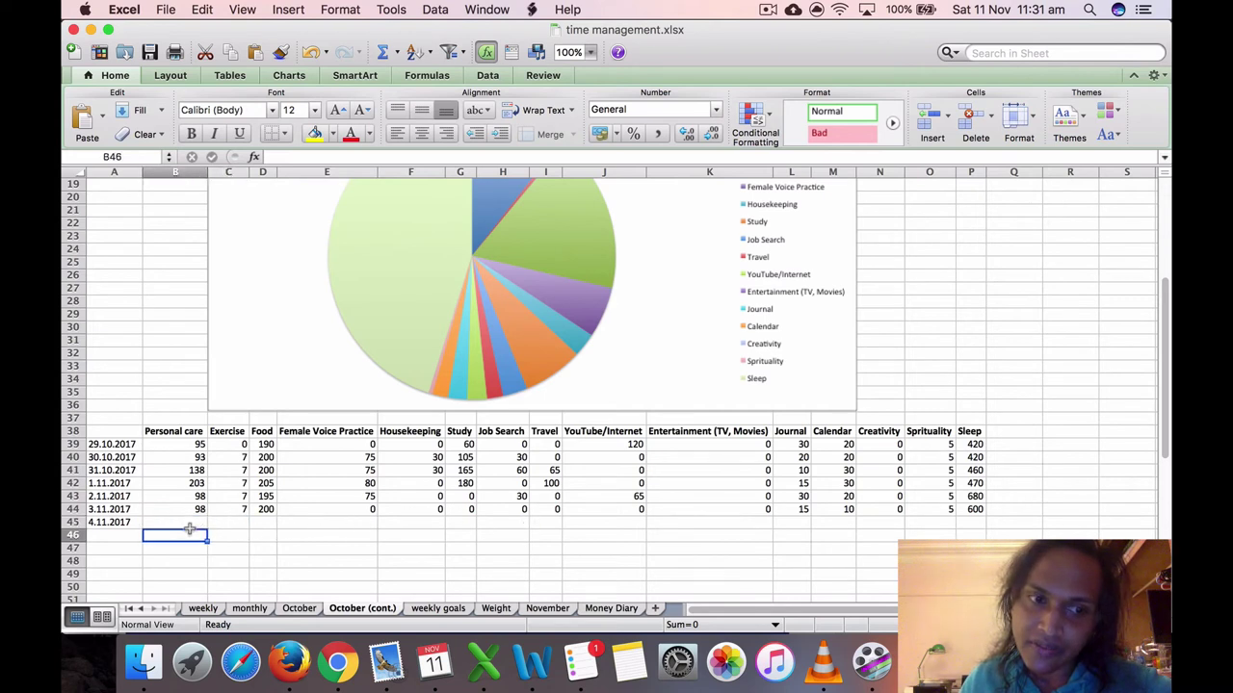
Step: Check the Money Diary's 4.11.2017 transactions, including the $80.39 phone plan debit
click(605, 609)
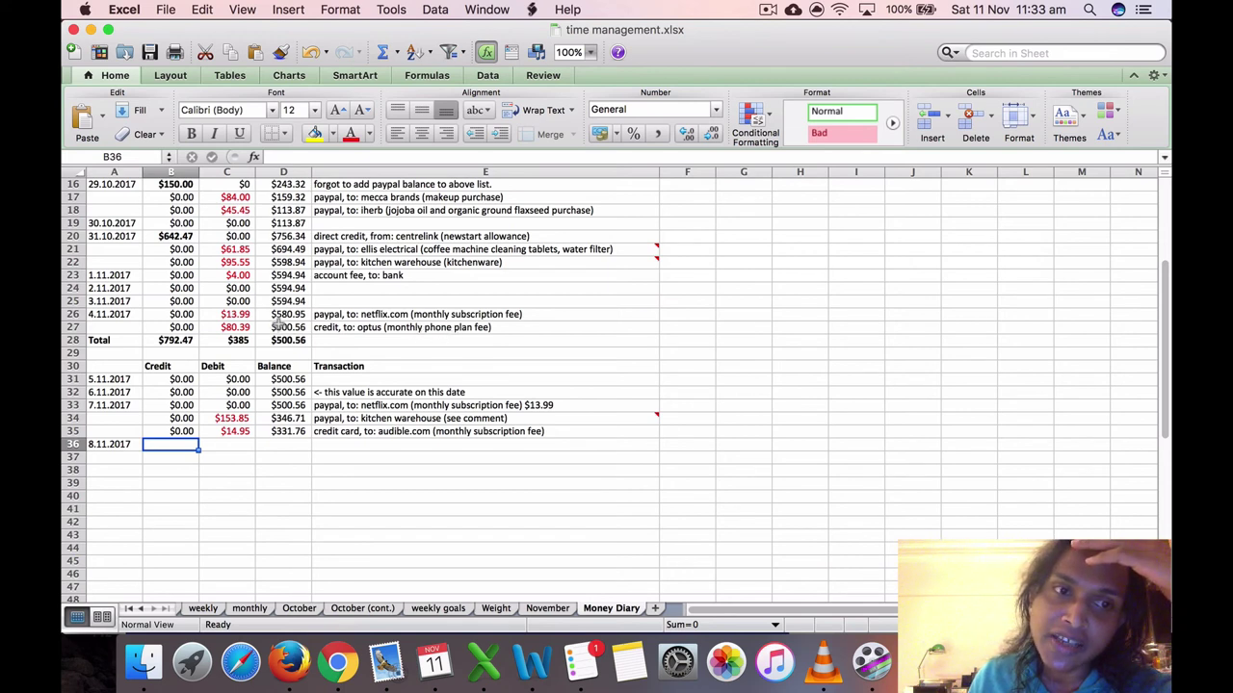
click(238, 328)
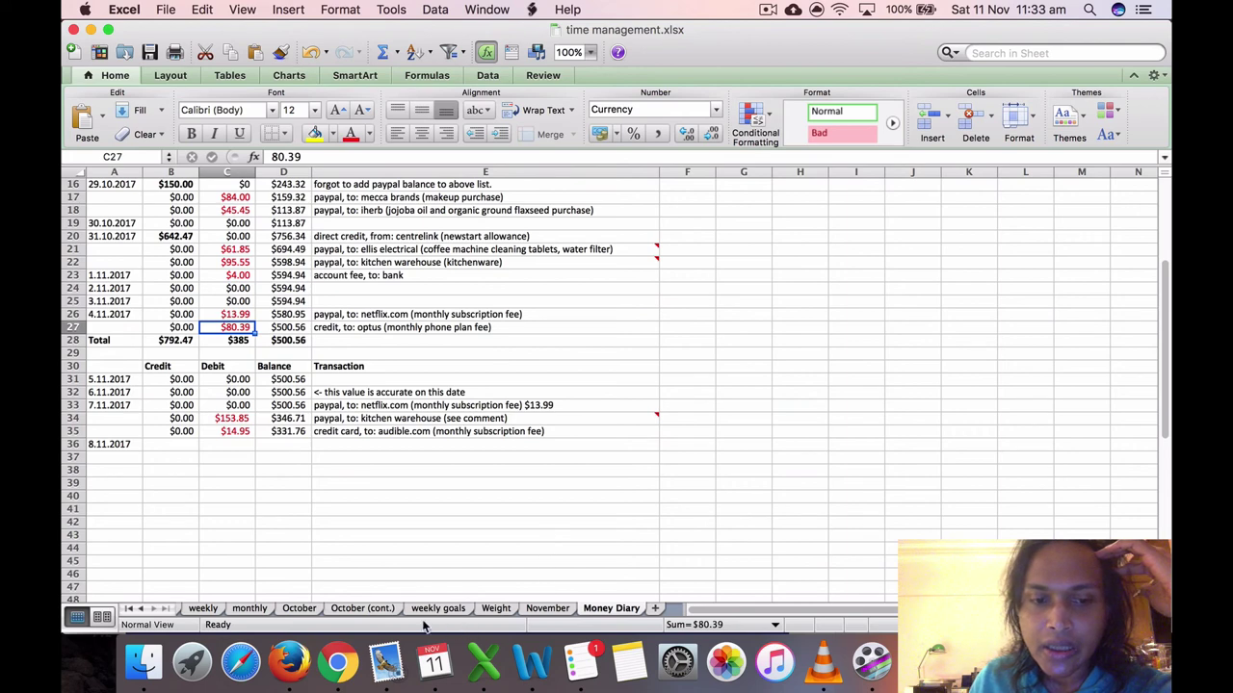
Step: Return to the October (cont.) sheet with its activity table and pie chart
click(387, 609)
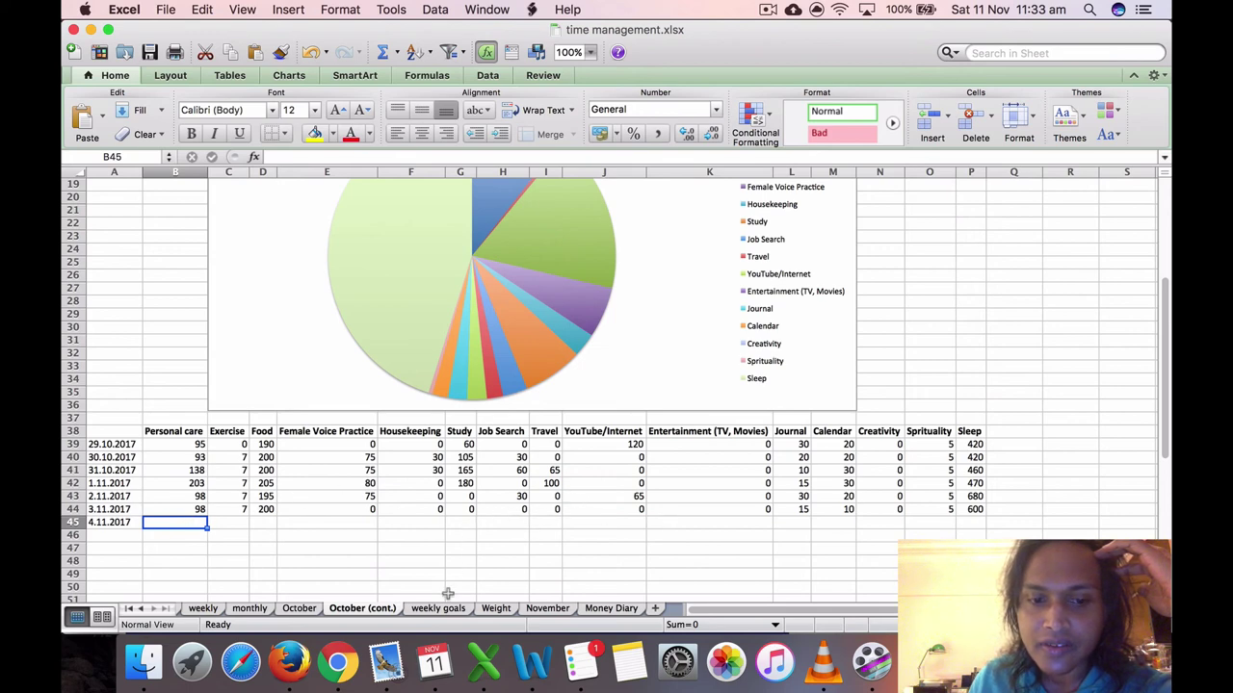
Step: Bring Calendar forward and scroll Saturday 4 November down to the 9 pm sleep event
click(436, 664)
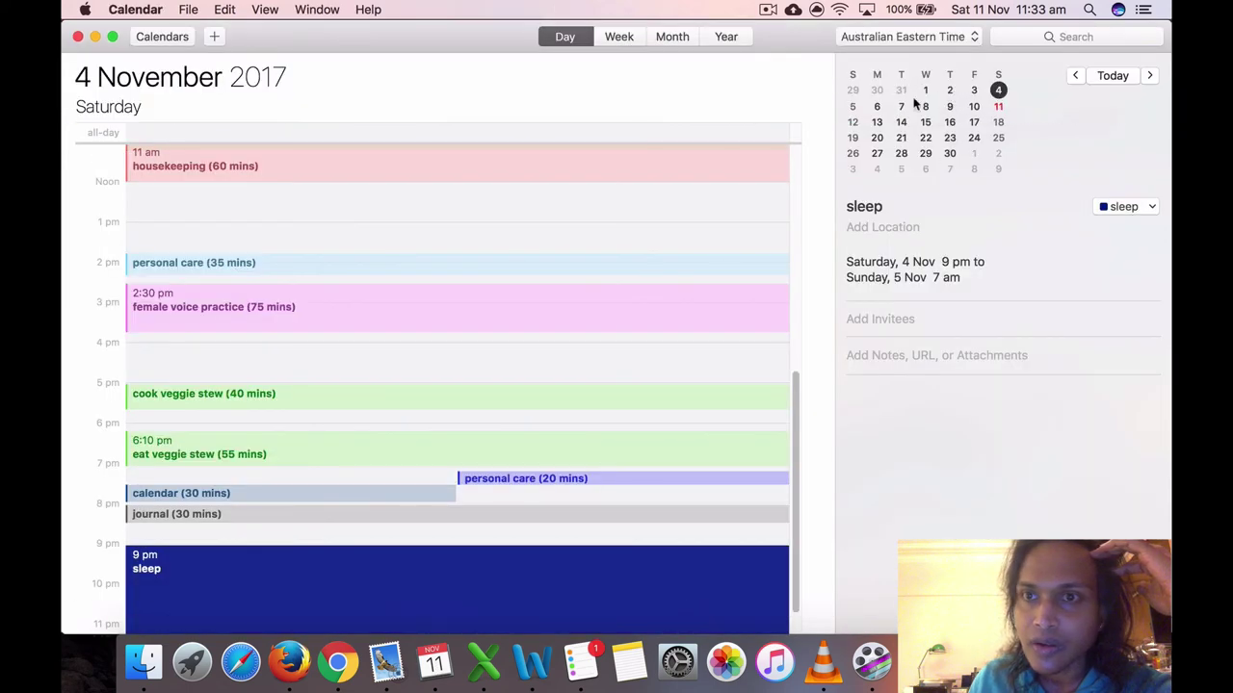
drag(793, 413, 809, 510)
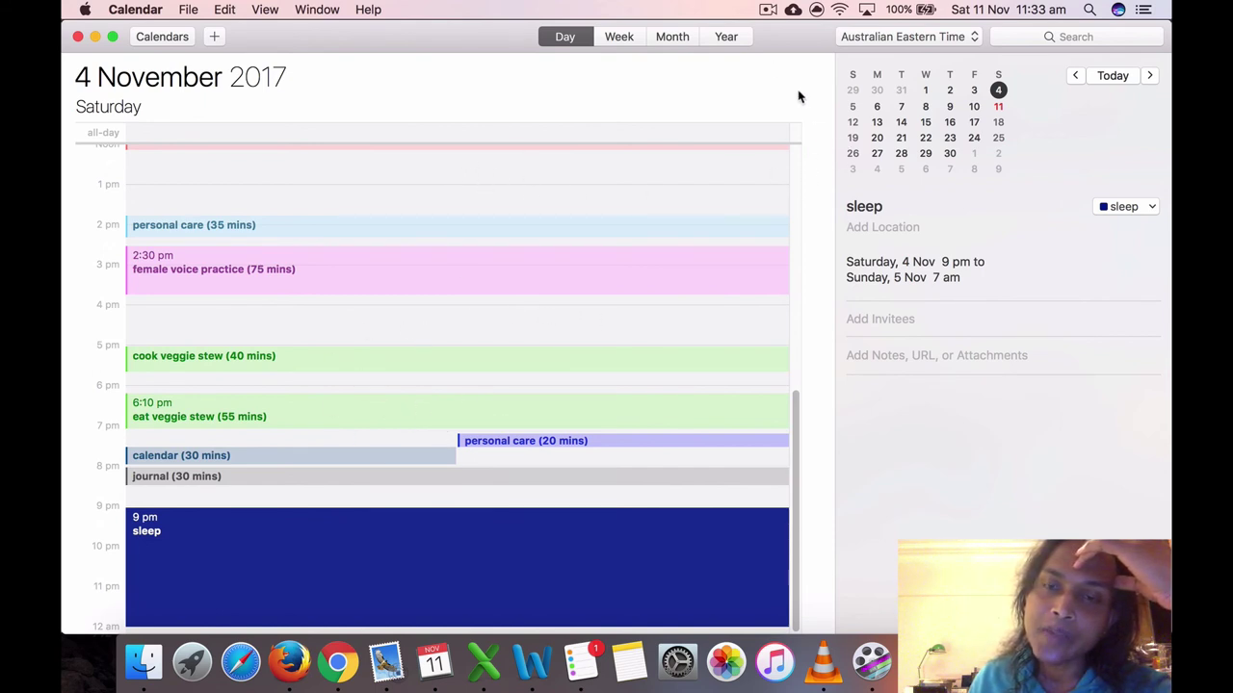
click(771, 12)
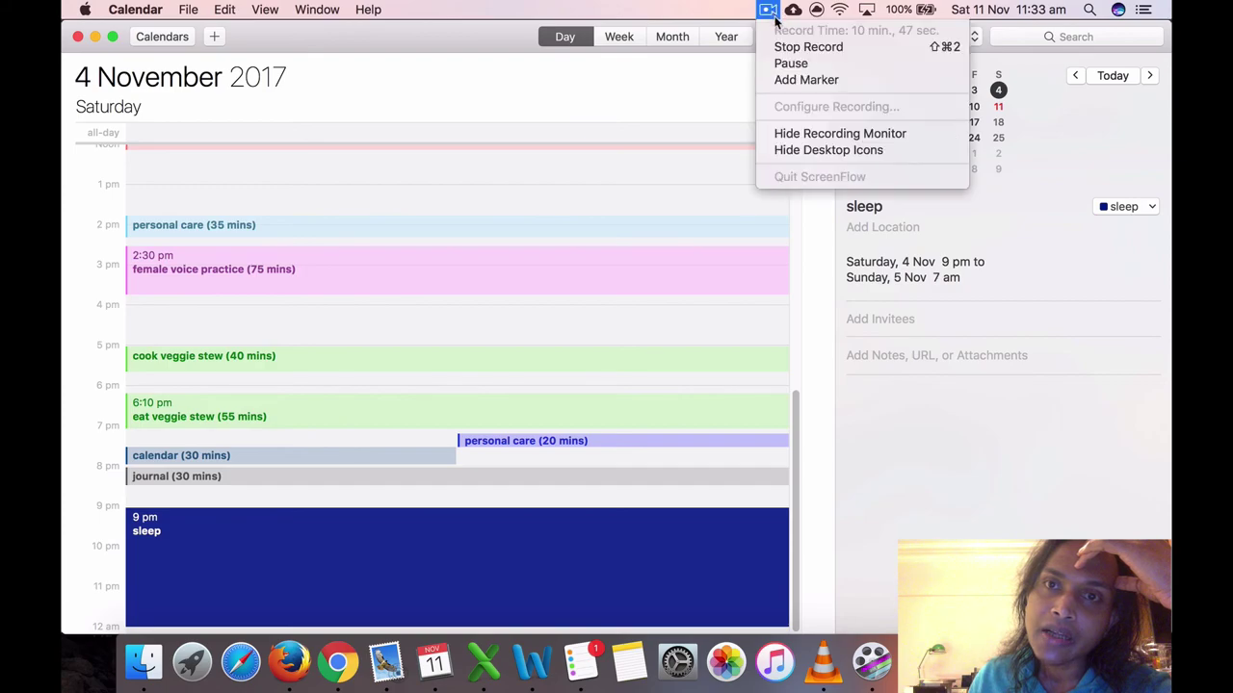